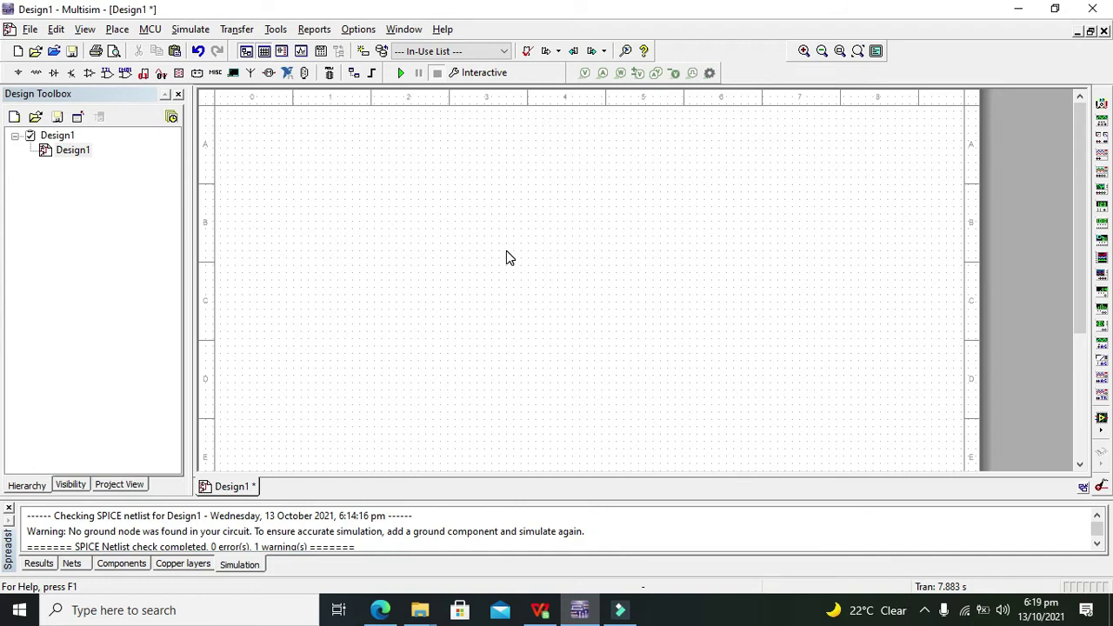
Step: Place the DC_POWER source V1 (12V) on the schematic
{"action": "left_click_drag", "start_coordinate": [513, 266], "coordinate": [514, 336]}
{"action": "left_click_drag", "start_coordinate": [515, 371], "coordinate": [512, 390]}
{"action": "left_click_drag", "start_coordinate": [492, 291], "coordinate": [502, 358]}
{"action": "left_click_drag", "start_coordinate": [495, 321], "coordinate": [493, 244]}
{"action": "left_click", "coordinate": [17, 75]}
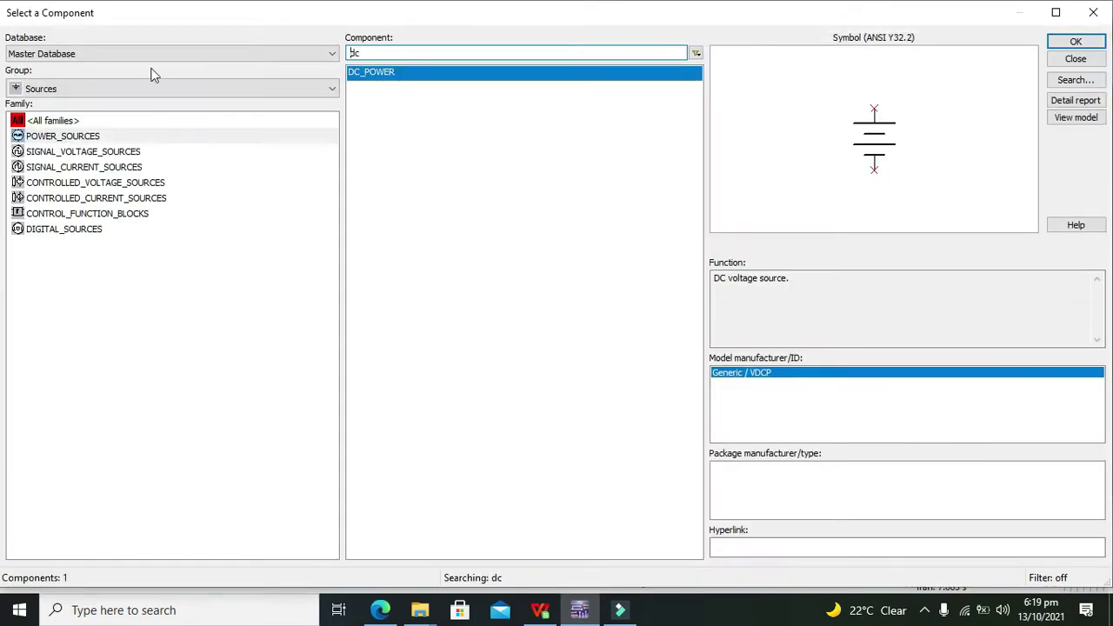
{"action": "double_click", "coordinate": [352, 53]}
{"action": "left_click", "coordinate": [1075, 42]}
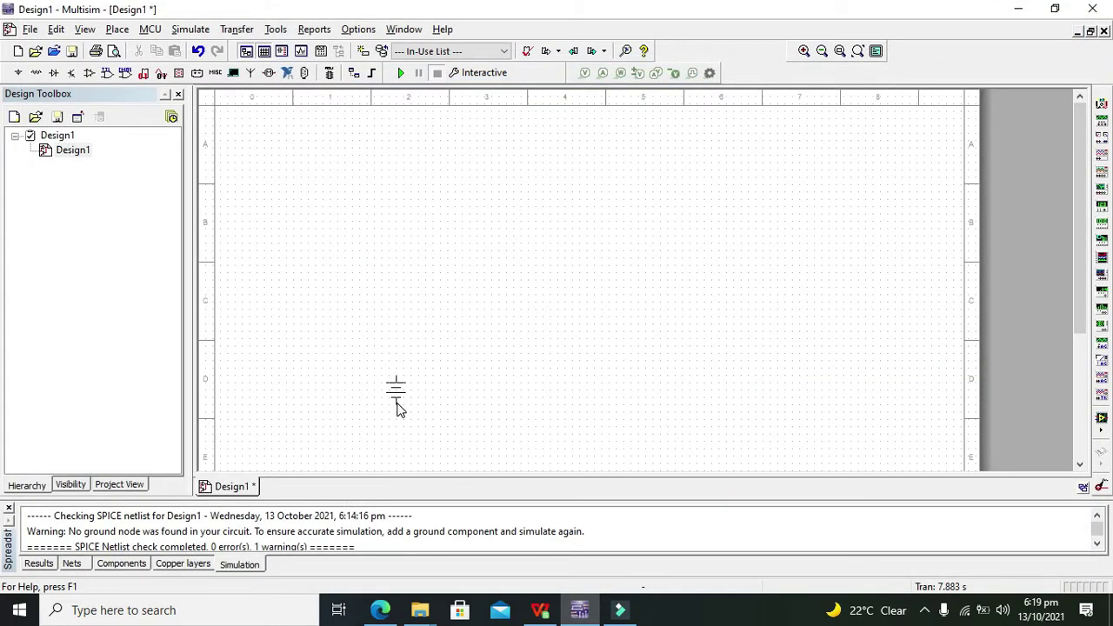
{"action": "left_click", "coordinate": [398, 401]}
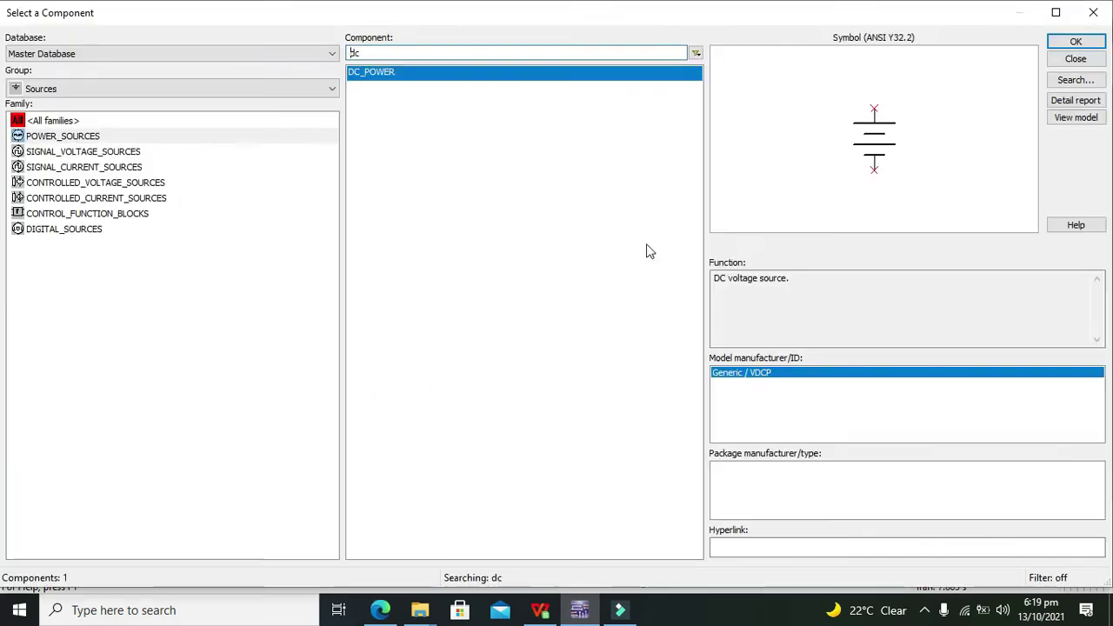
Step: Add a GROUND symbol just below V1
{"action": "double_click", "coordinate": [366, 53]}
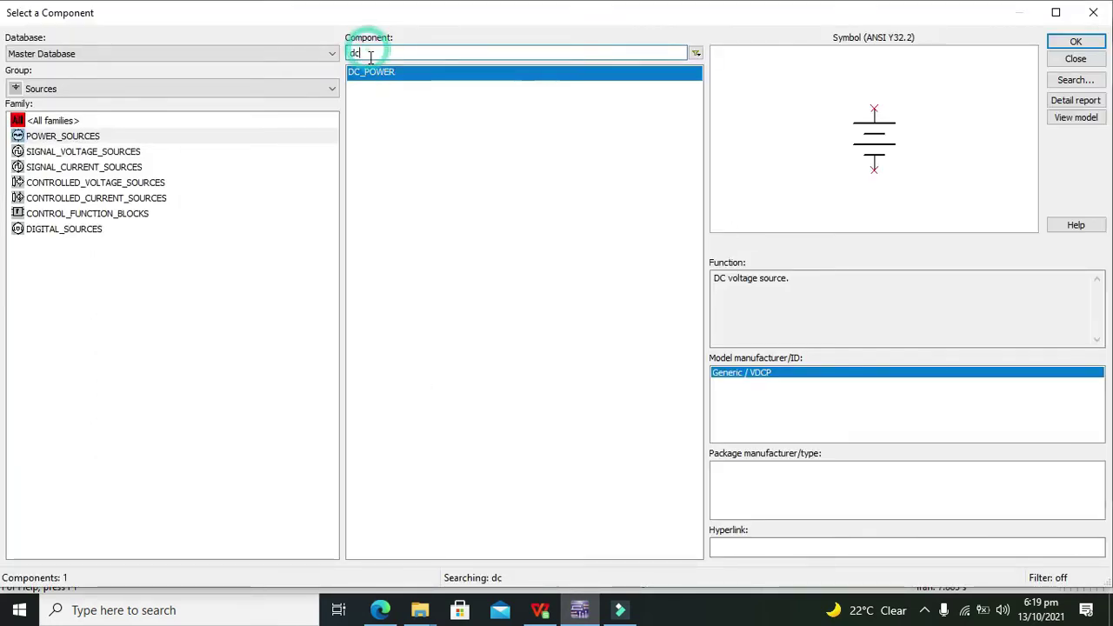
{"action": "key", "text": "BackSpace"}
{"action": "left_click", "coordinate": [389, 116]}
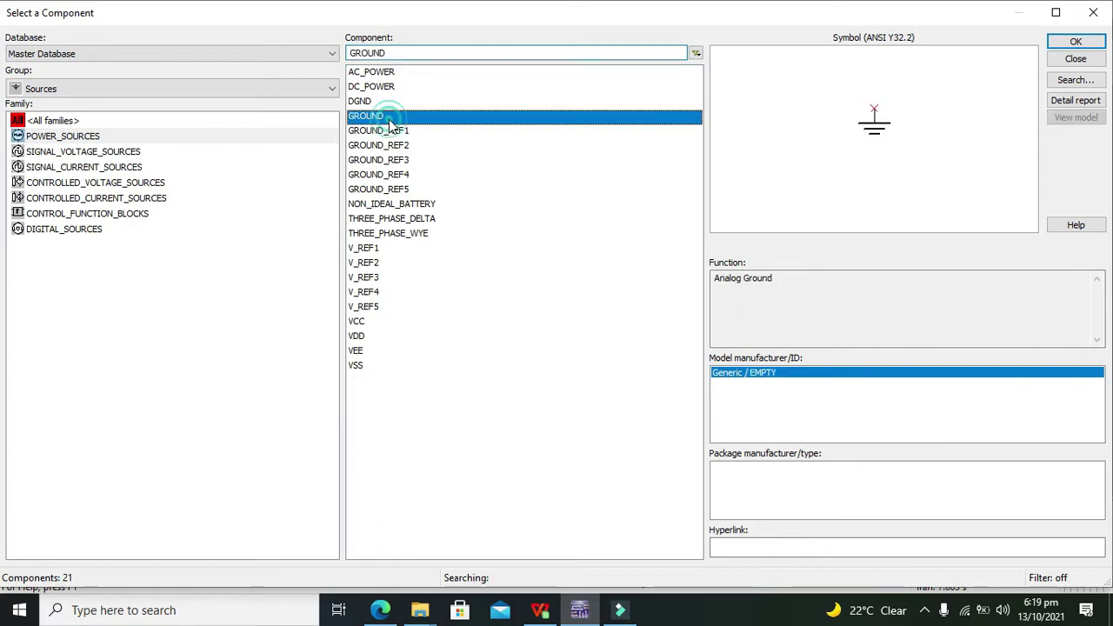
{"action": "left_click", "coordinate": [1054, 43]}
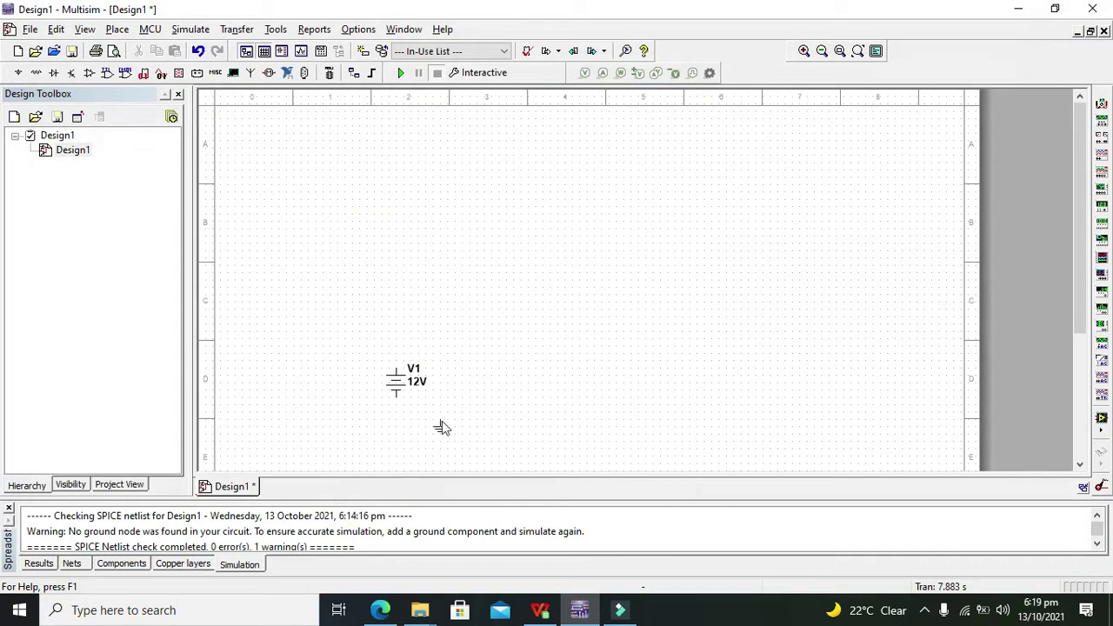
{"action": "left_click", "coordinate": [443, 417]}
Step: Select a 1k resistor from the Basic group's RESISTOR family
{"action": "key", "text": "BackSpace"}
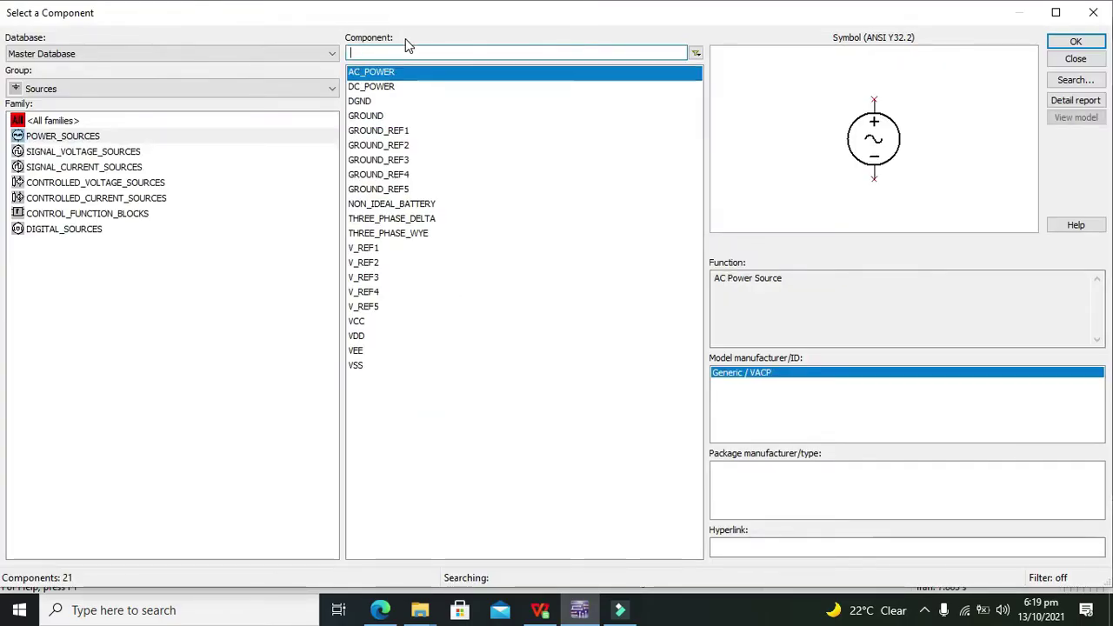
{"action": "left_click", "coordinate": [122, 85]}
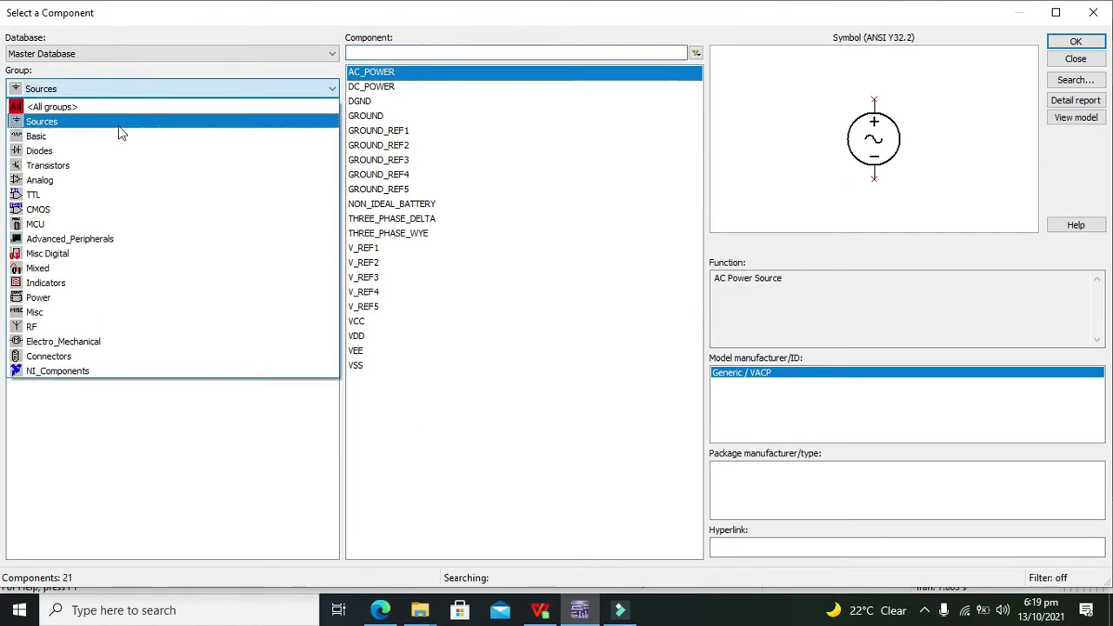
{"action": "left_click", "coordinate": [120, 135]}
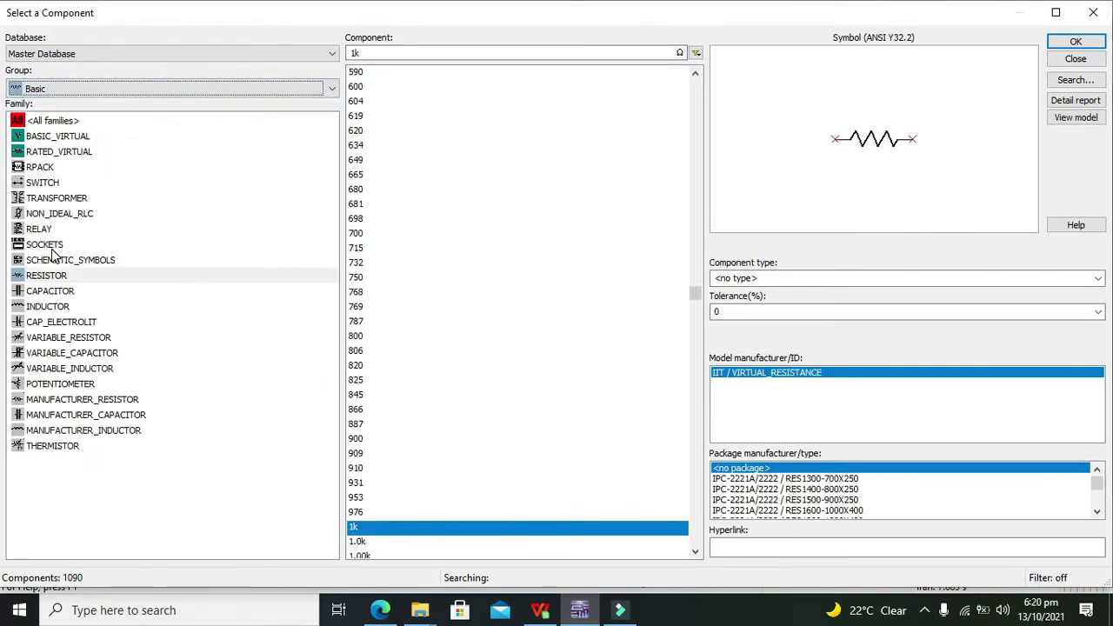
{"action": "left_click", "coordinate": [52, 276]}
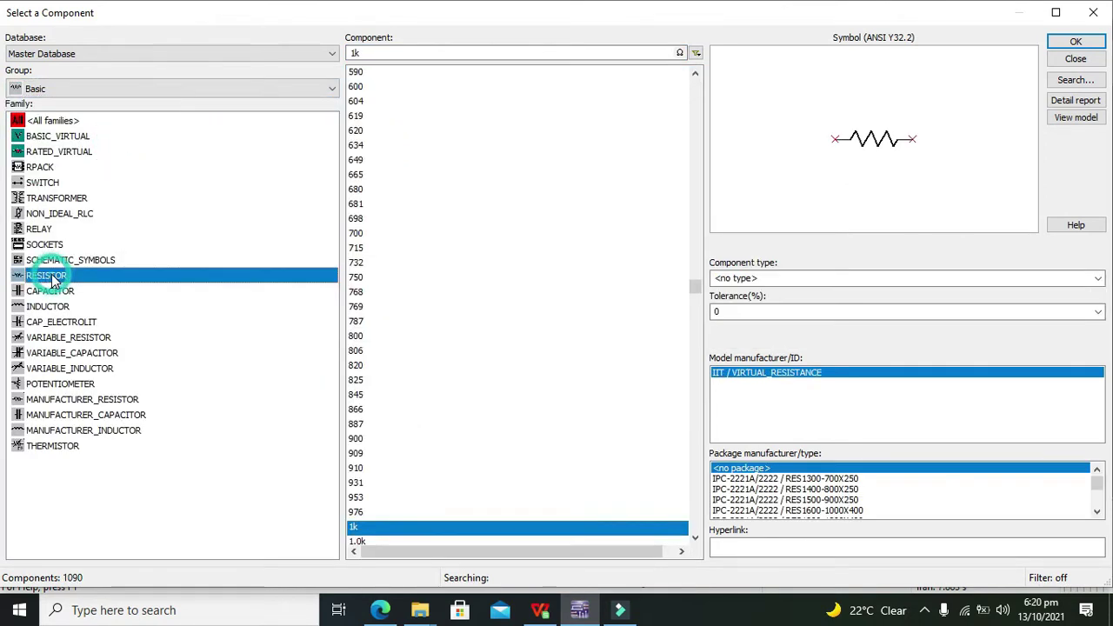
{"action": "left_click", "coordinate": [400, 528]}
{"action": "left_click", "coordinate": [1075, 40]}
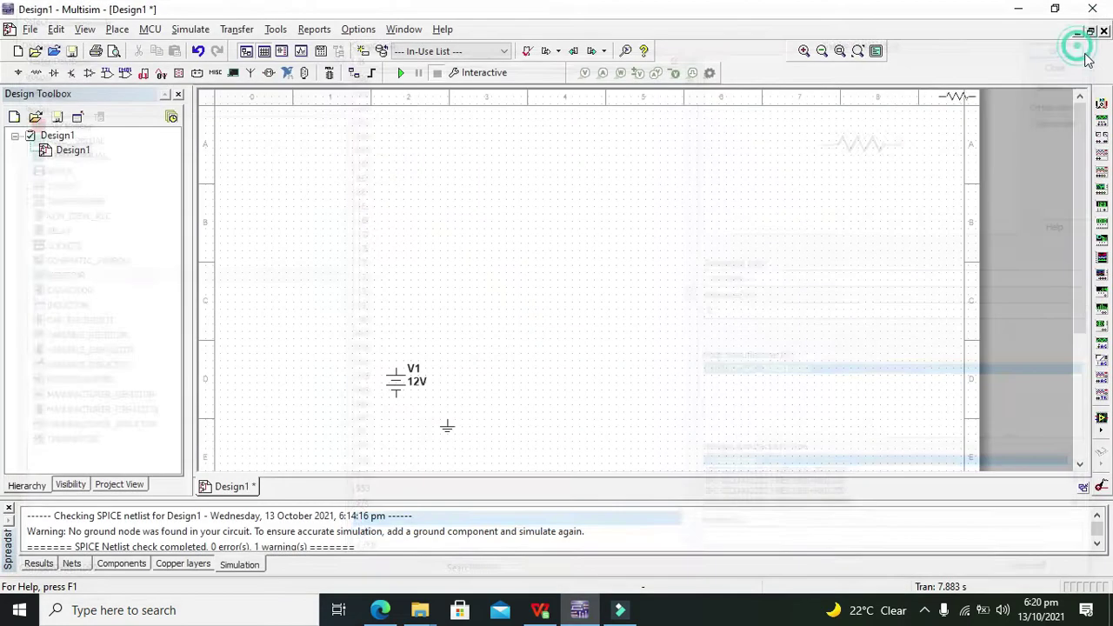
Step: Place six 1kΩ resistors, R1 through R6, in a column on the sheet
{"action": "left_click", "coordinate": [405, 167]}
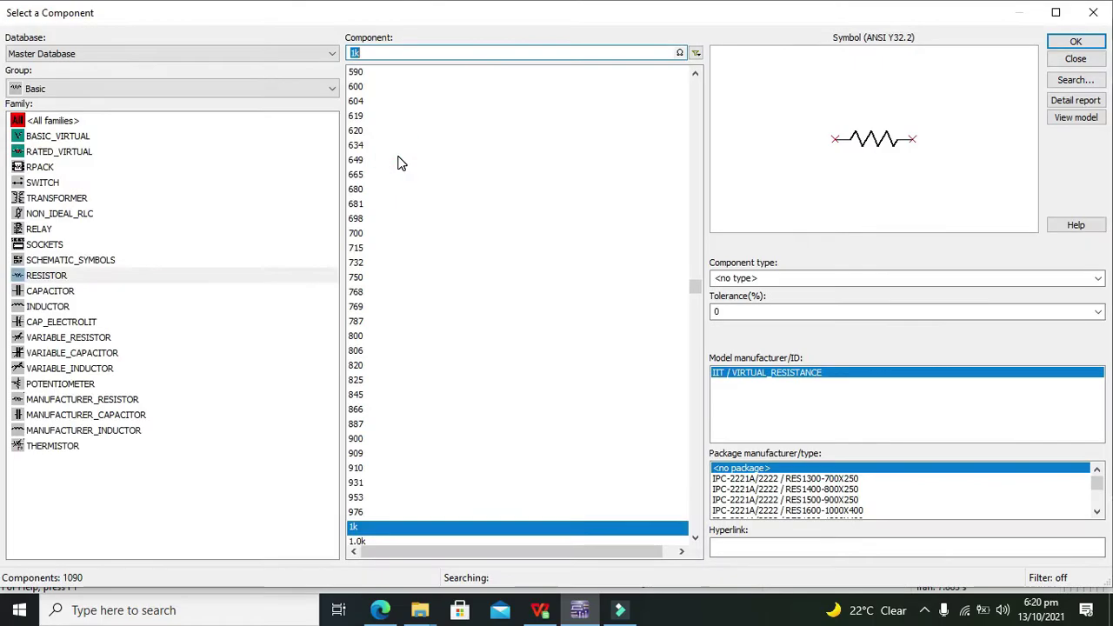
{"action": "key", "text": "Escape"}
{"action": "left_click", "coordinate": [401, 204]}
{"action": "left_click", "coordinate": [1076, 43]}
{"action": "left_click", "coordinate": [405, 254]}
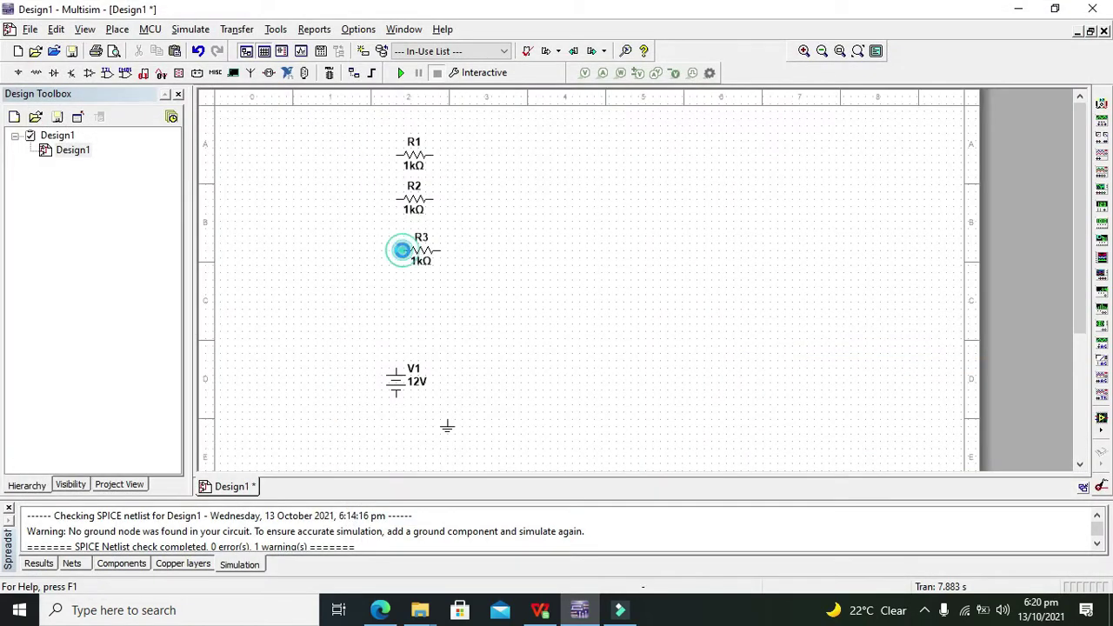
{"action": "left_click", "coordinate": [1075, 42]}
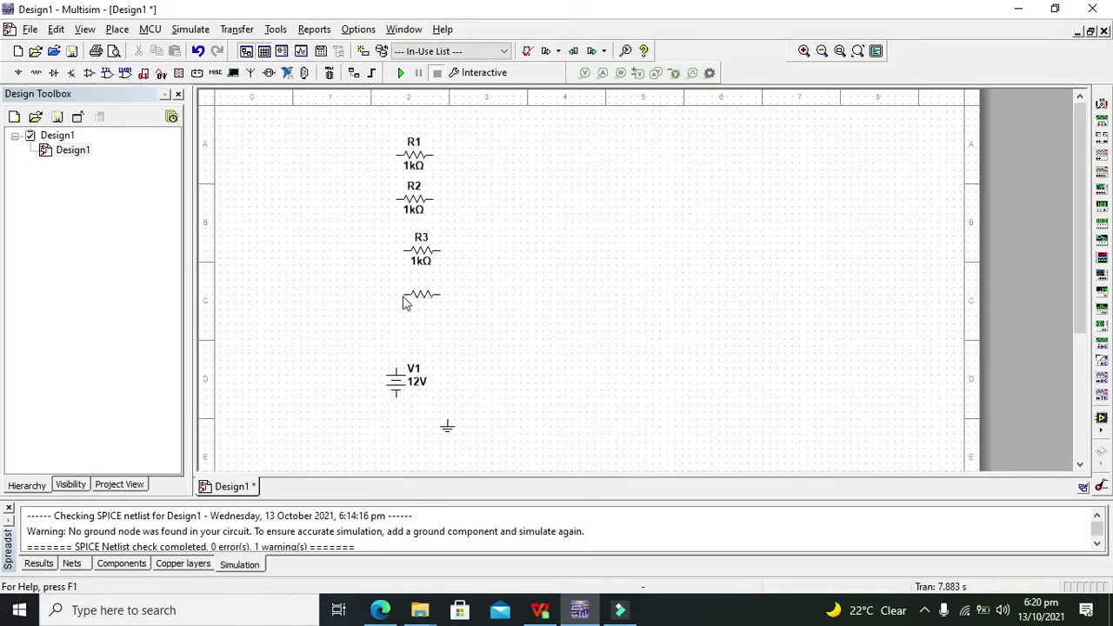
{"action": "left_click", "coordinate": [403, 297]}
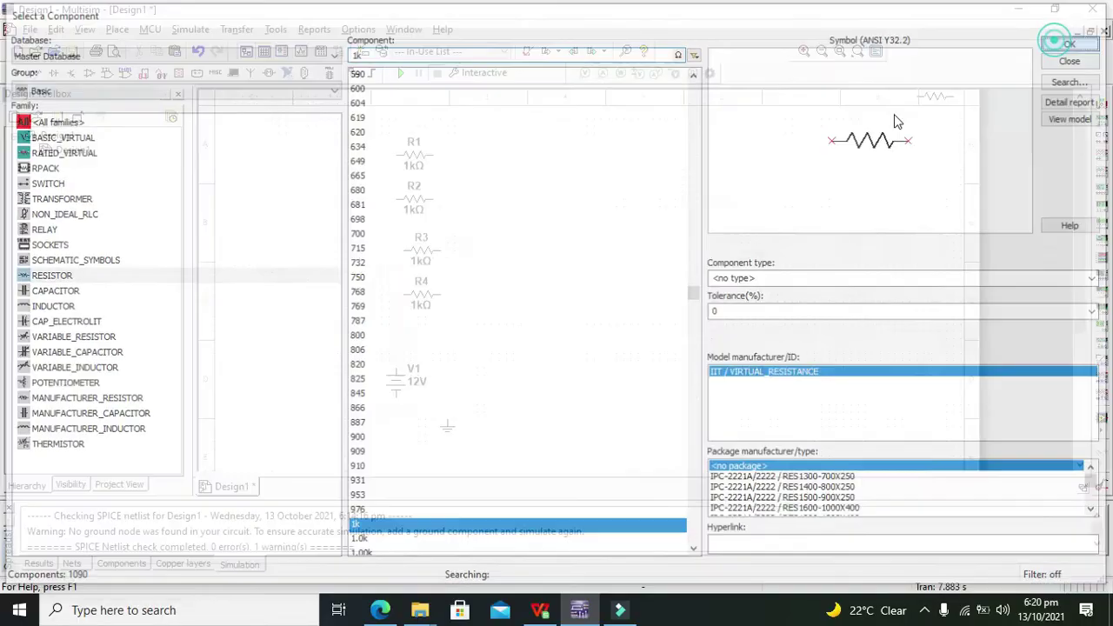
{"action": "left_click", "coordinate": [1076, 41]}
{"action": "left_click", "coordinate": [416, 335]}
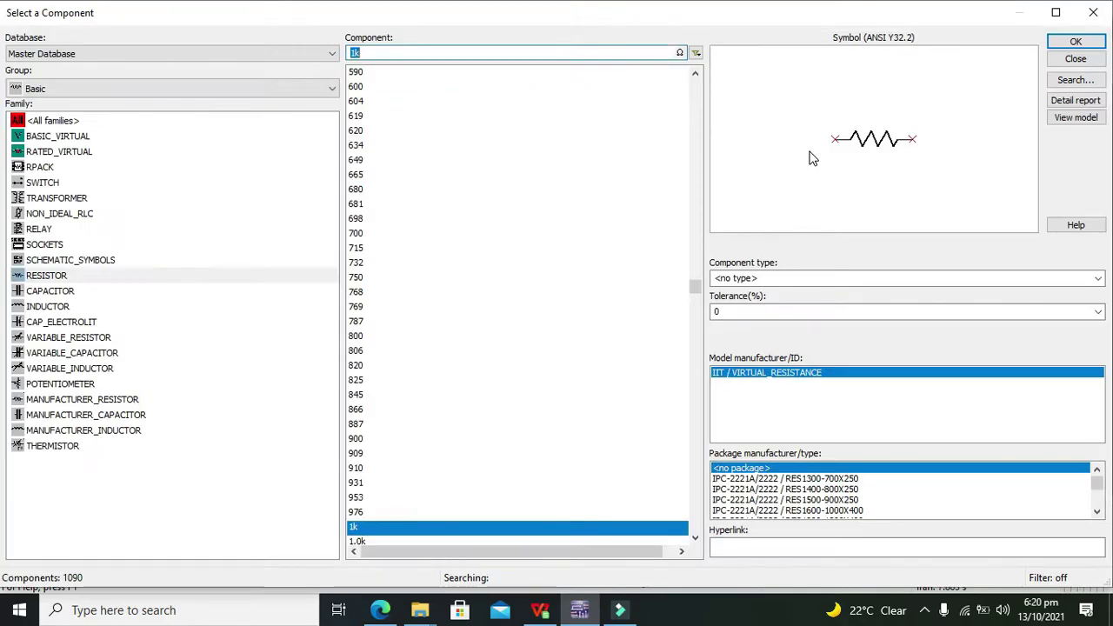
{"action": "left_click", "coordinate": [1054, 42]}
{"action": "left_click", "coordinate": [439, 376]}
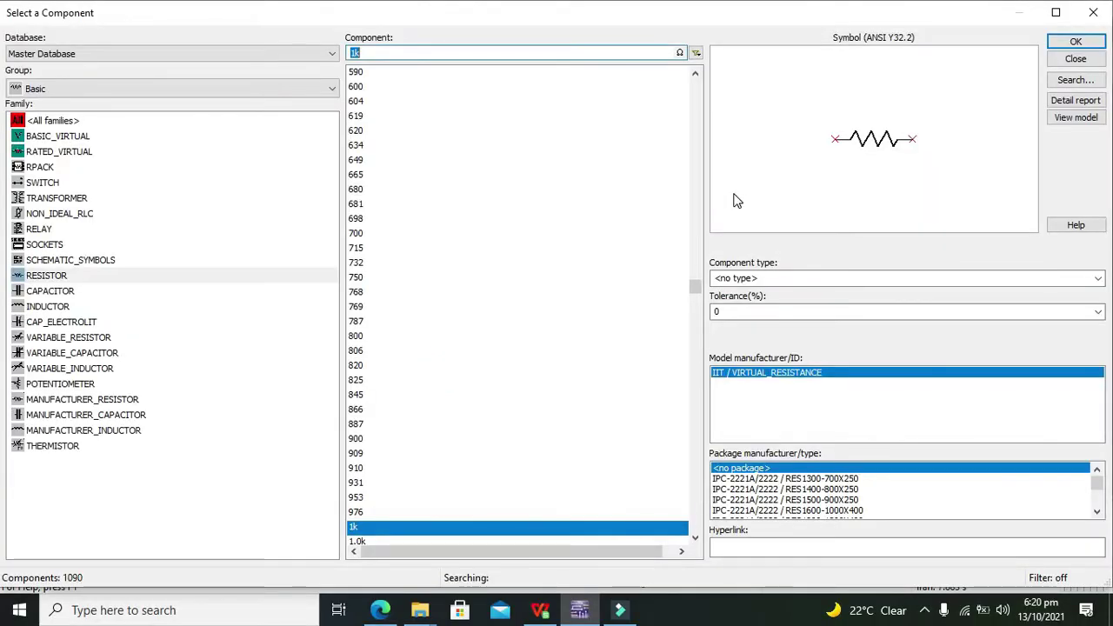
Step: Choose the LED_orange part from the Diodes group
{"action": "key", "text": "BackSpace"}
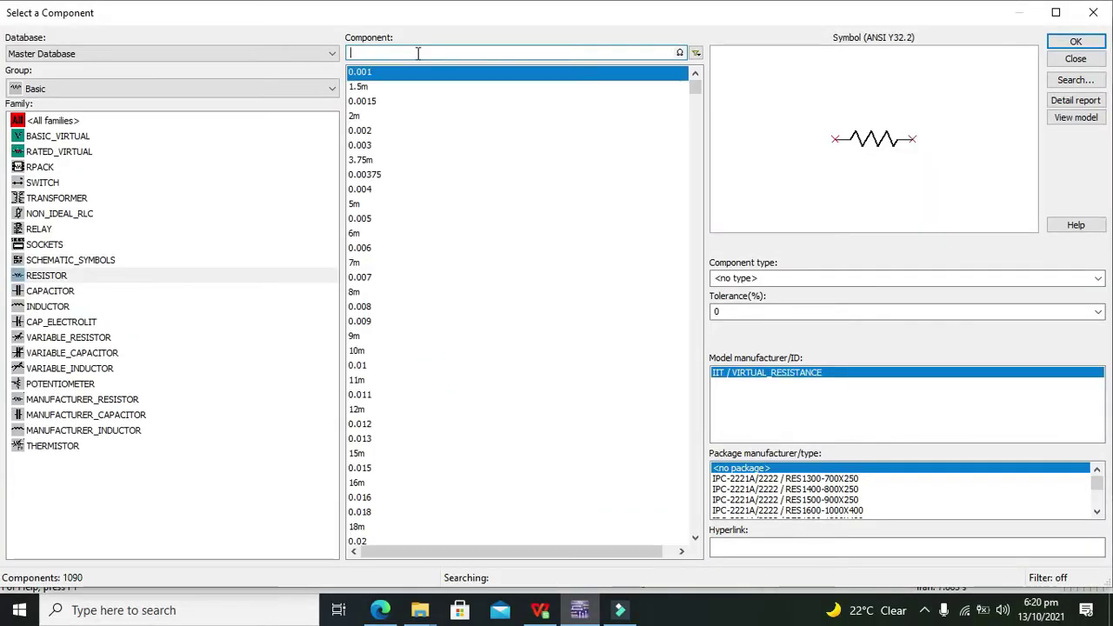
{"action": "left_click", "coordinate": [275, 89]}
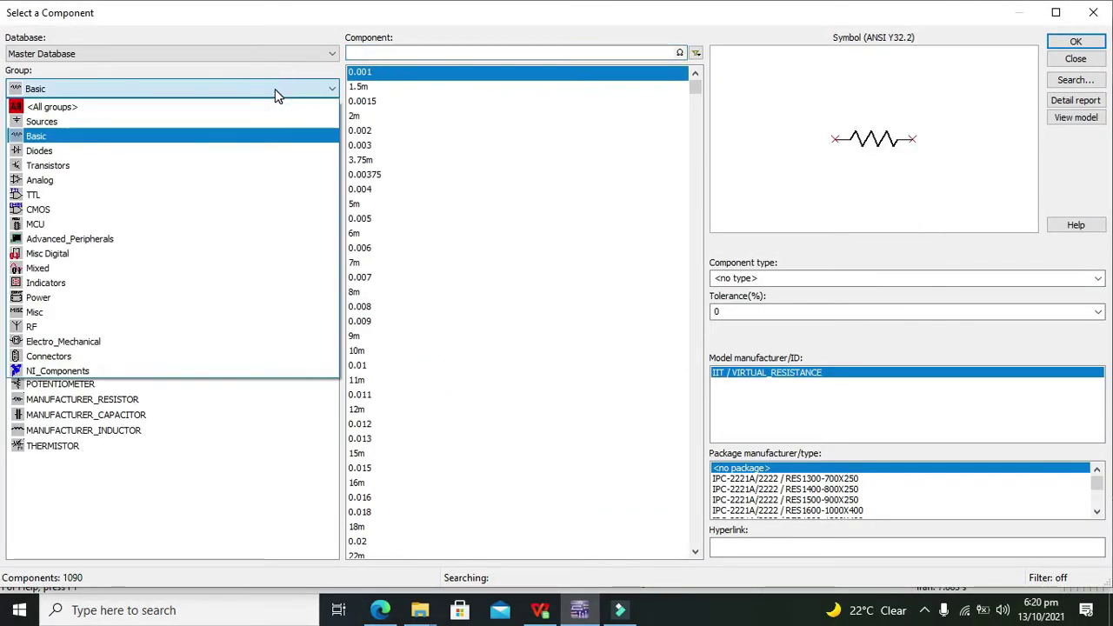
{"action": "left_click", "coordinate": [256, 150]}
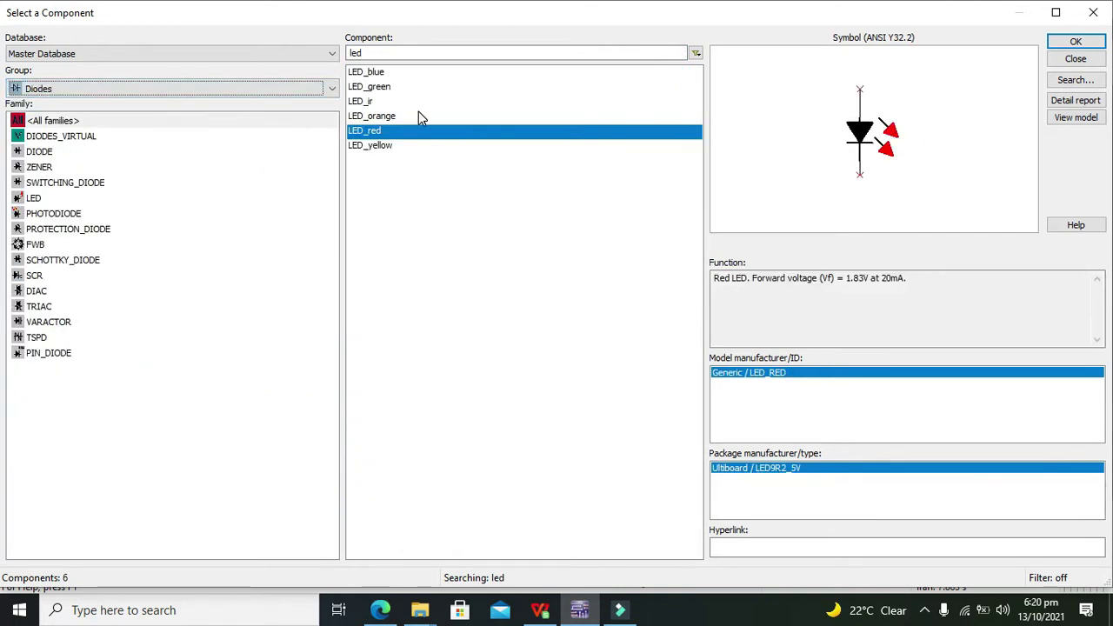
{"action": "left_click", "coordinate": [386, 119]}
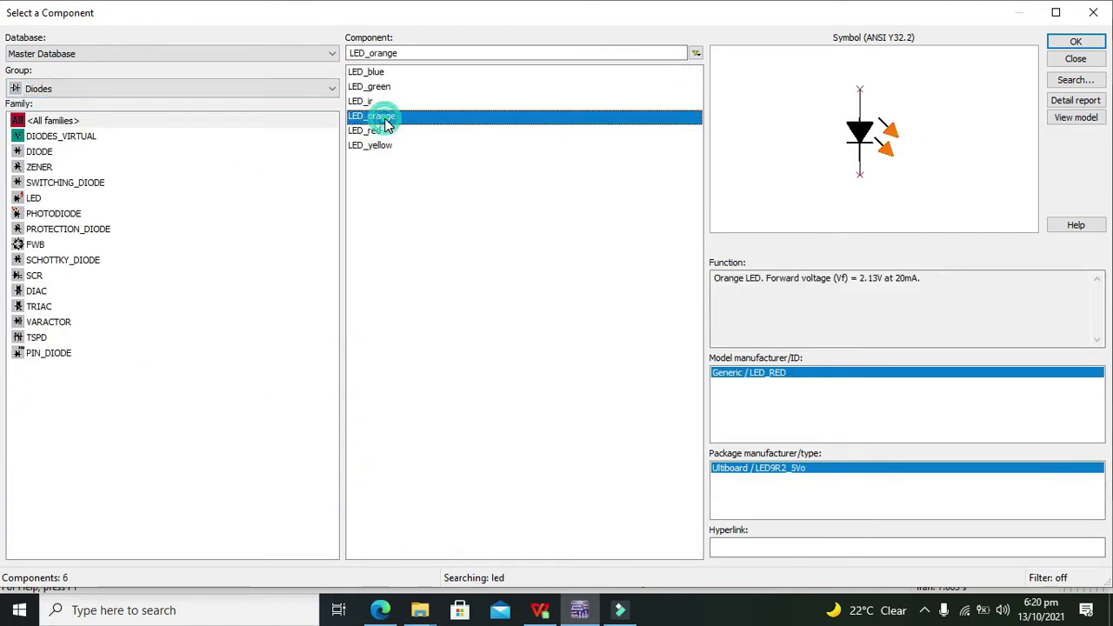
{"action": "left_click", "coordinate": [389, 132]}
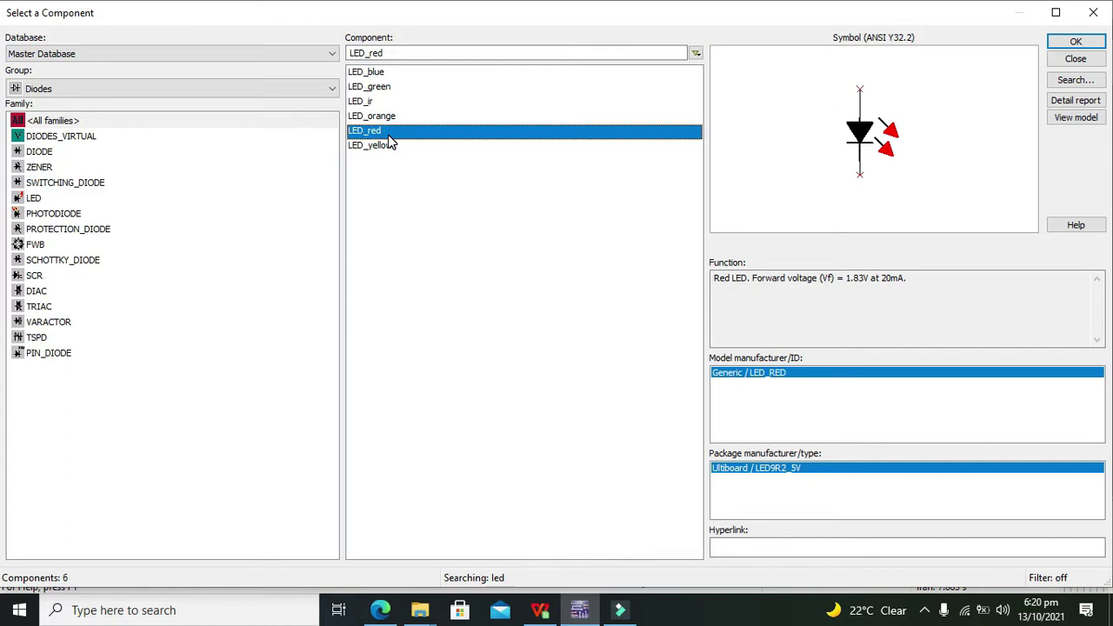
{"action": "left_click", "coordinate": [385, 116]}
{"action": "left_click", "coordinate": [1077, 40]}
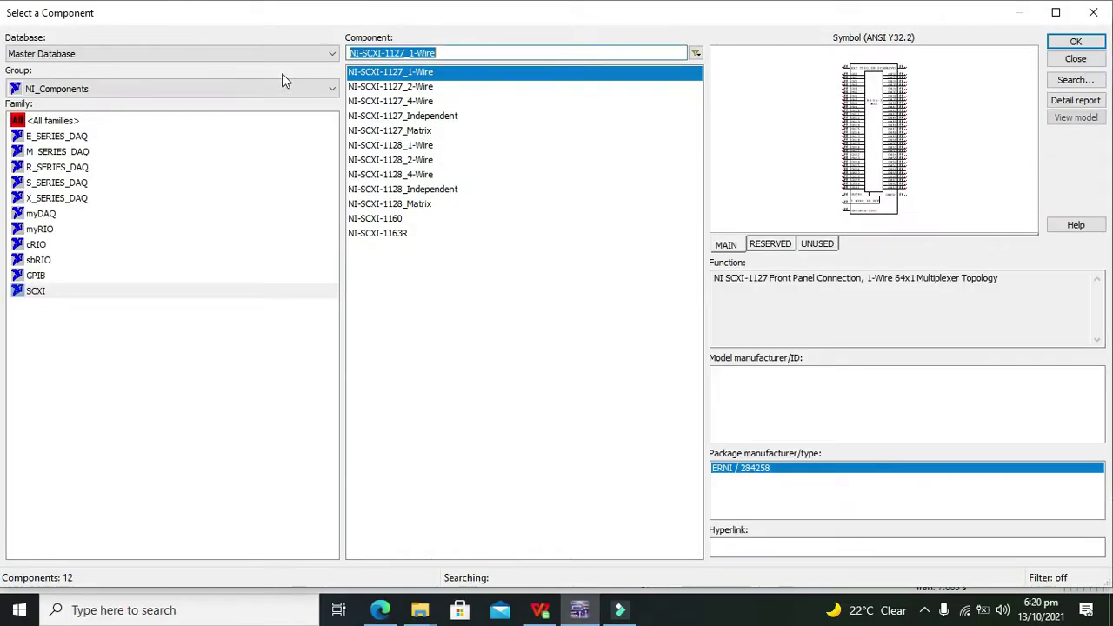
Step: Place the orange LED, LED1, to the right of the resistors
{"action": "left_click", "coordinate": [287, 72]}
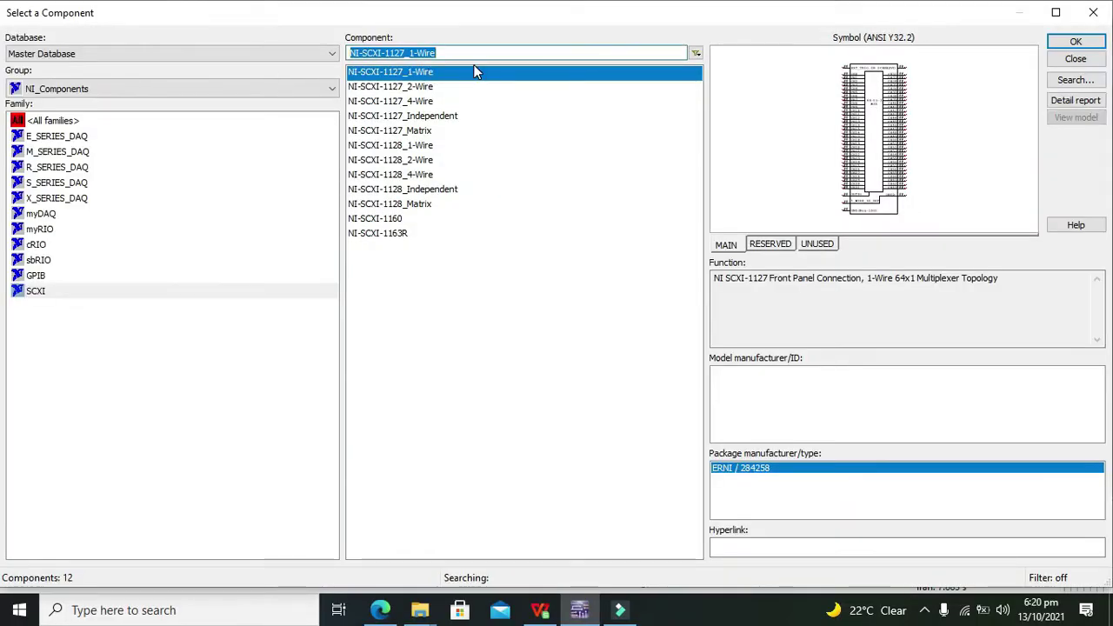
{"action": "type", "text": "led"}
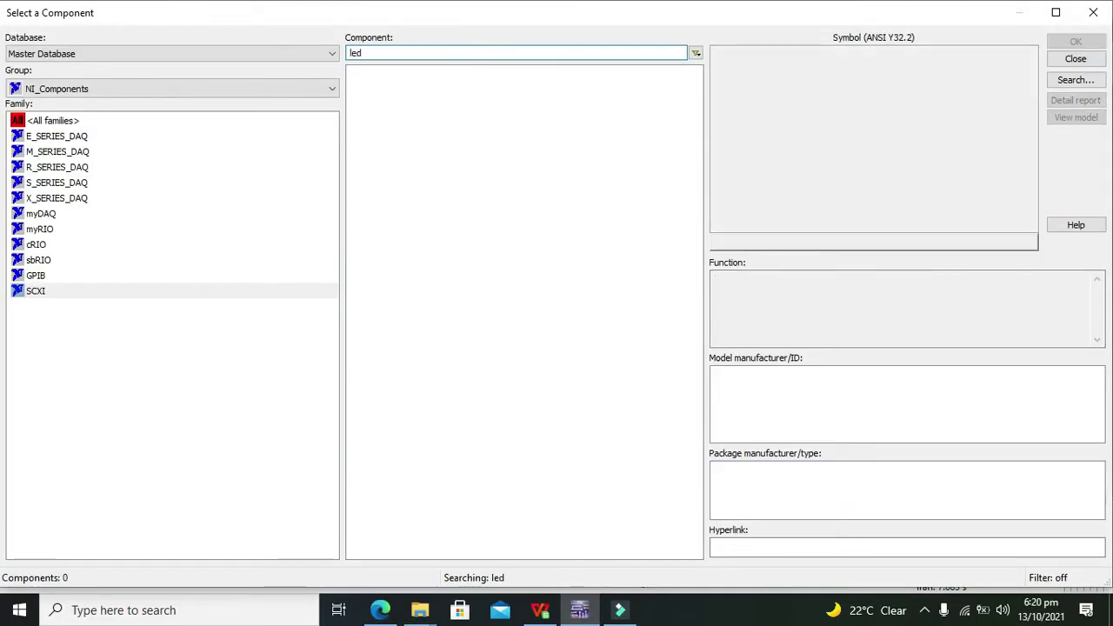
{"action": "key", "text": "BackSpace"}
{"action": "key", "text": "BackSpace"}
{"action": "key", "text": "BackSpace"}
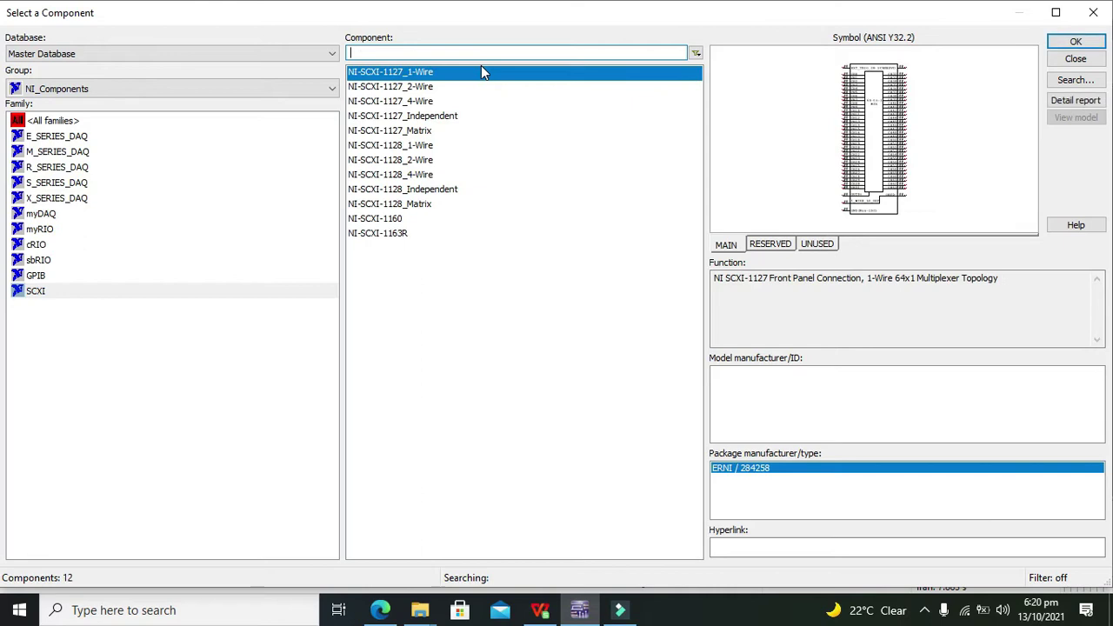
{"action": "left_click", "coordinate": [148, 89]}
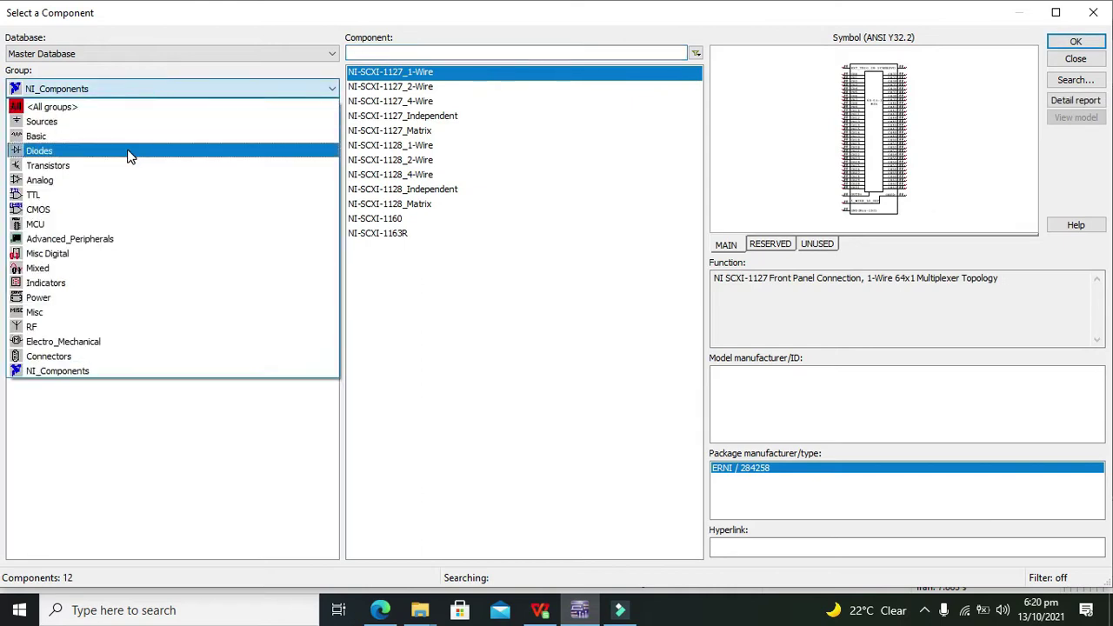
{"action": "left_click", "coordinate": [126, 147]}
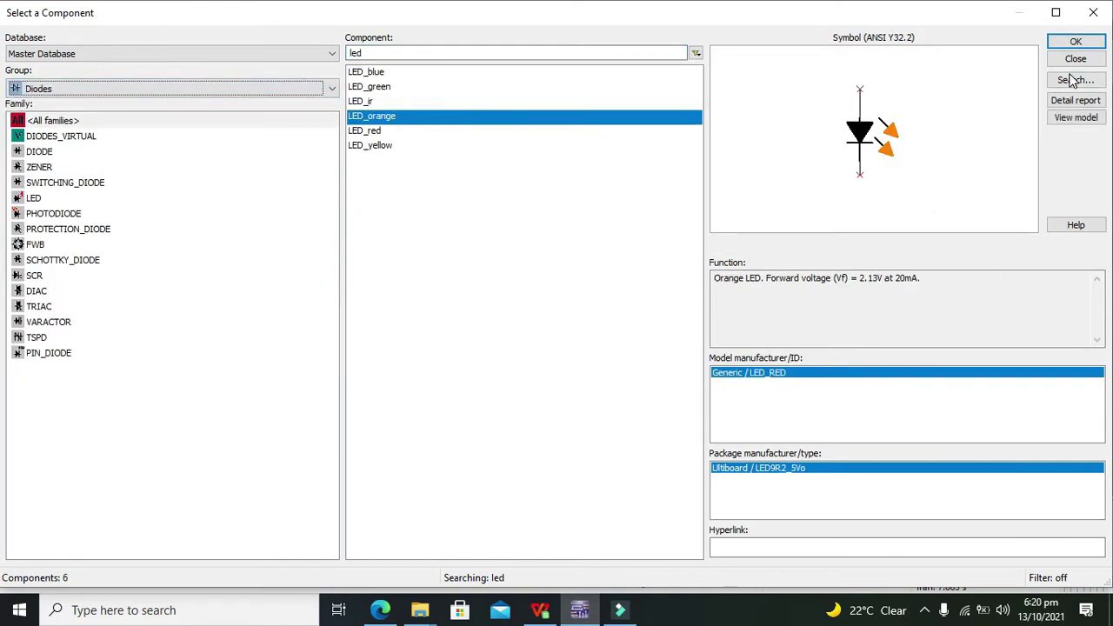
{"action": "left_click", "coordinate": [1076, 41]}
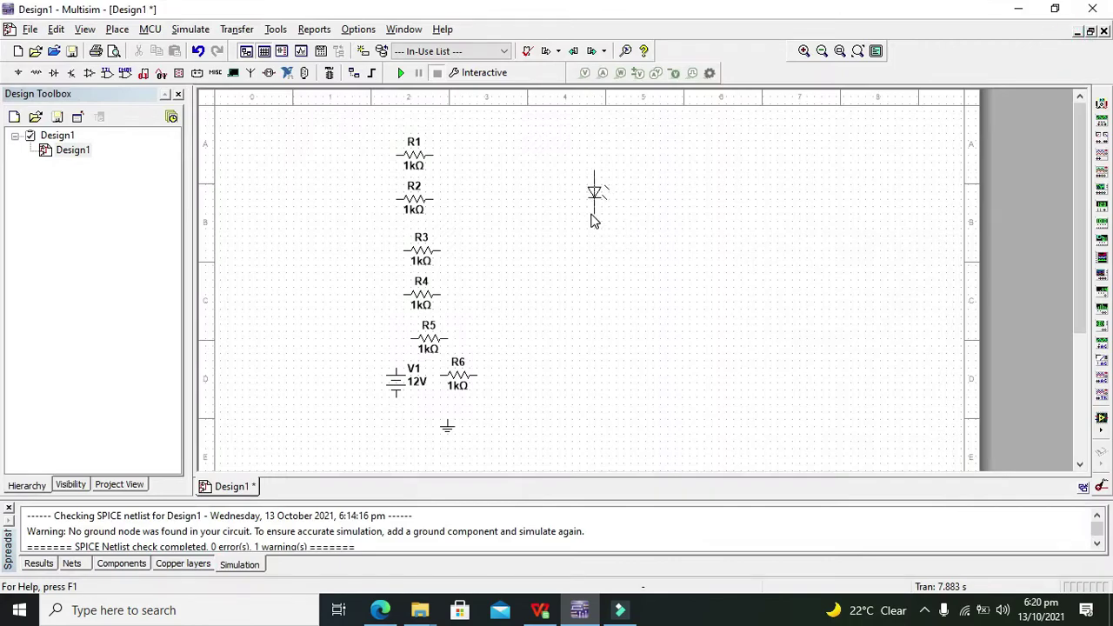
{"action": "left_click", "coordinate": [592, 219]}
Step: Flip LED1 vertically and move it up beside R1
{"action": "left_click", "coordinate": [1076, 59]}
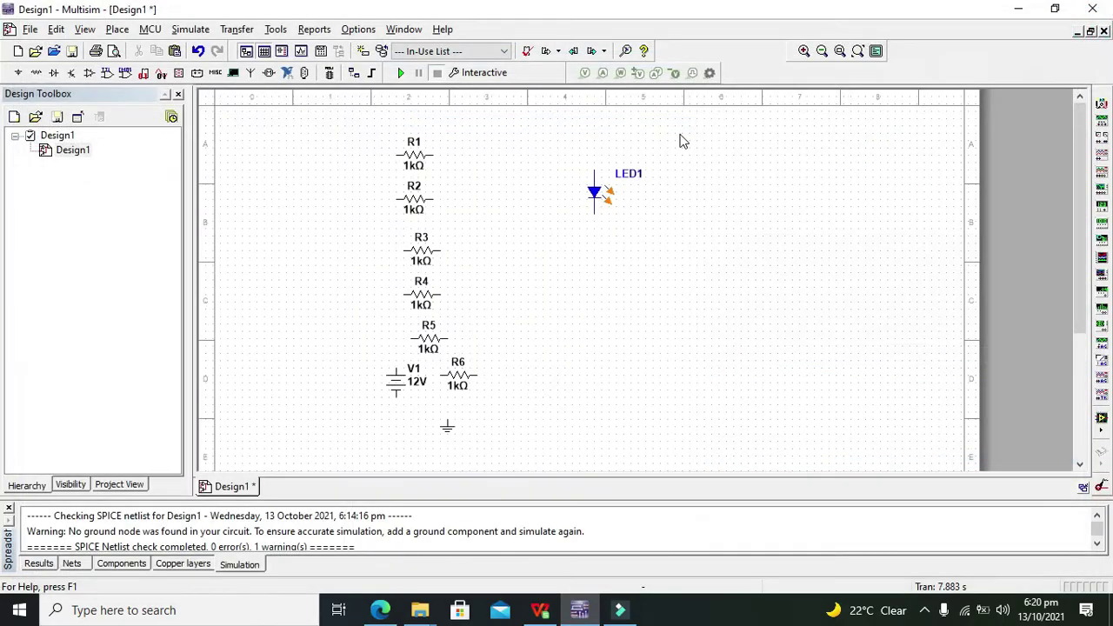
{"action": "left_click", "coordinate": [595, 191]}
{"action": "right_click", "coordinate": [595, 192]}
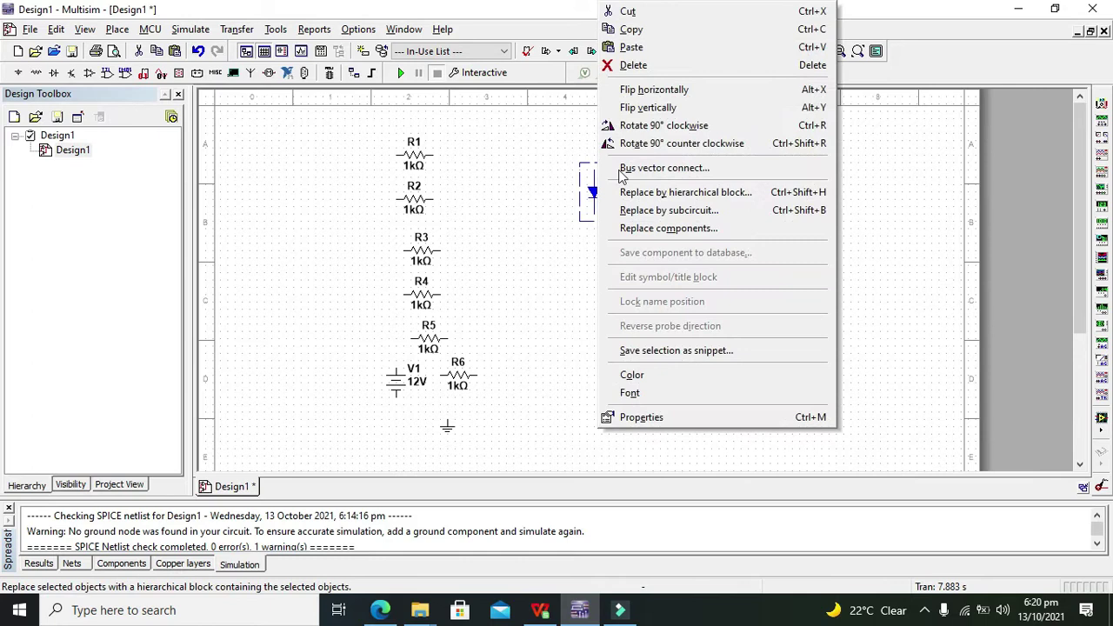
{"action": "left_click", "coordinate": [658, 108]}
{"action": "left_click_drag", "start_coordinate": [590, 198], "coordinate": [519, 178]}
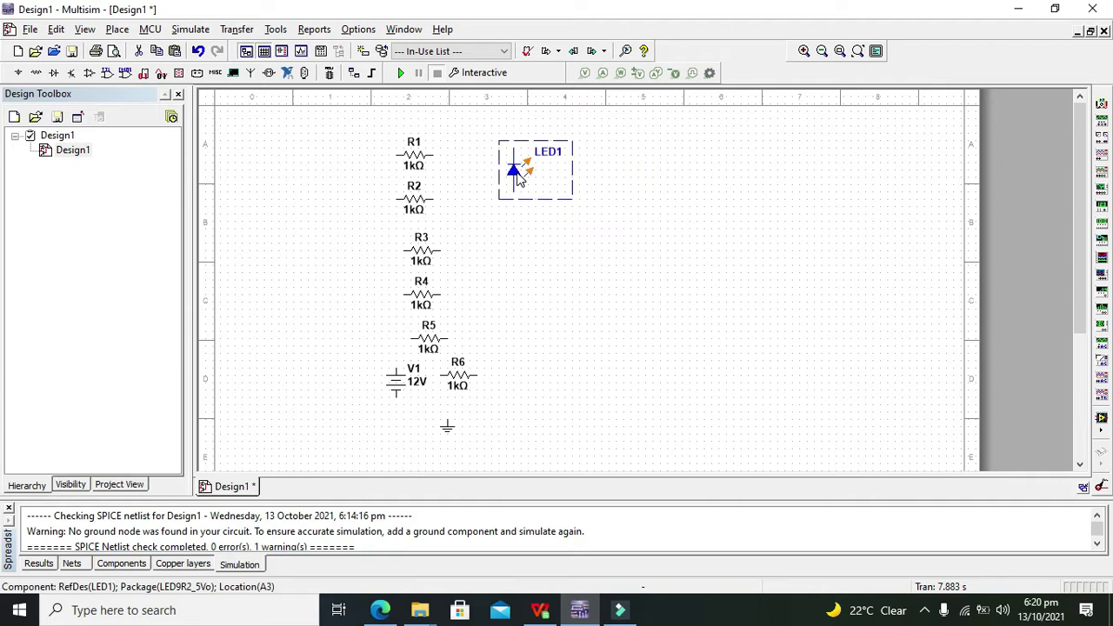
Step: Copy LED1 and paste four copies, LED2 to LED5, spread down and to the right
{"action": "key", "text": "ctrl+c"}
{"action": "key", "text": "ctrl+v"}
{"action": "left_click", "coordinate": [529, 267]}
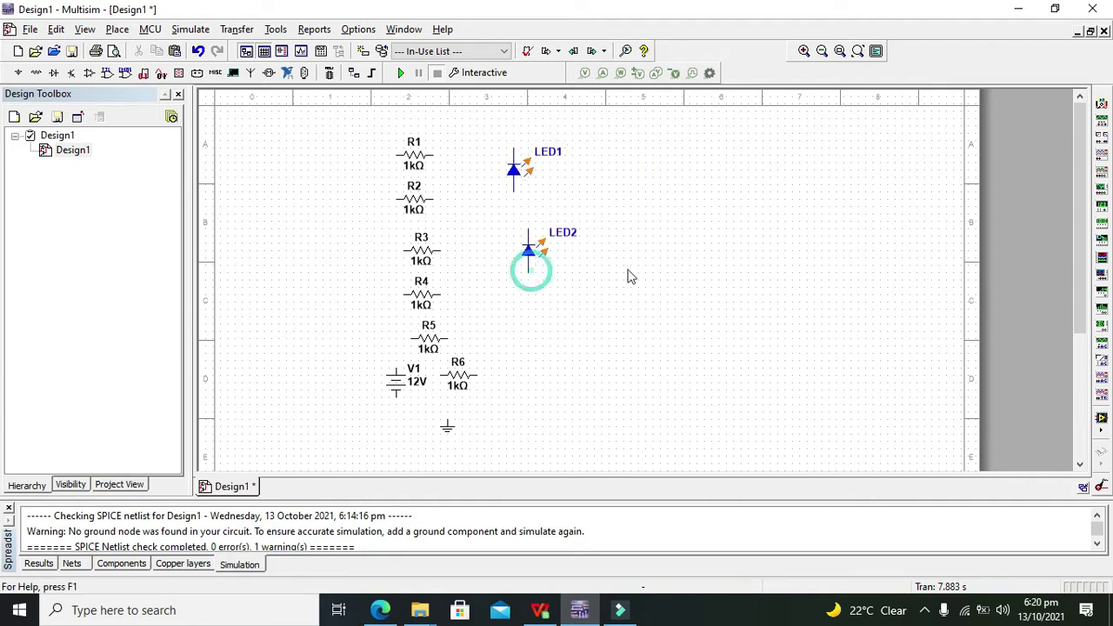
{"action": "key", "text": "ctrl+v"}
{"action": "left_click", "coordinate": [635, 281]}
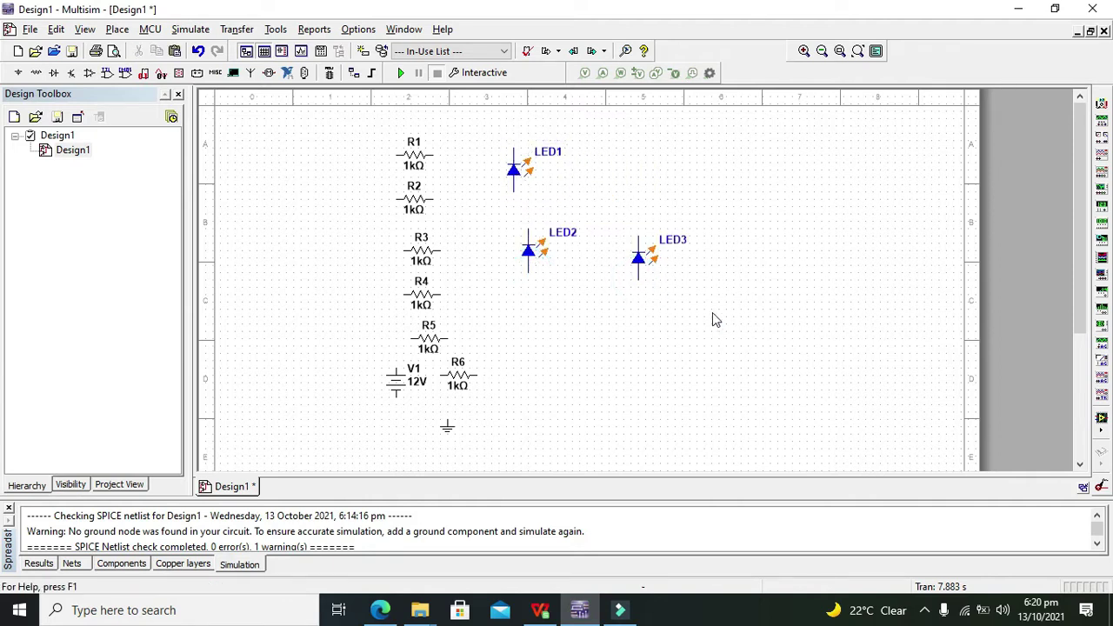
{"action": "key", "text": "ctrl+v"}
{"action": "left_click", "coordinate": [720, 320]}
{"action": "key", "text": "ctrl+v"}
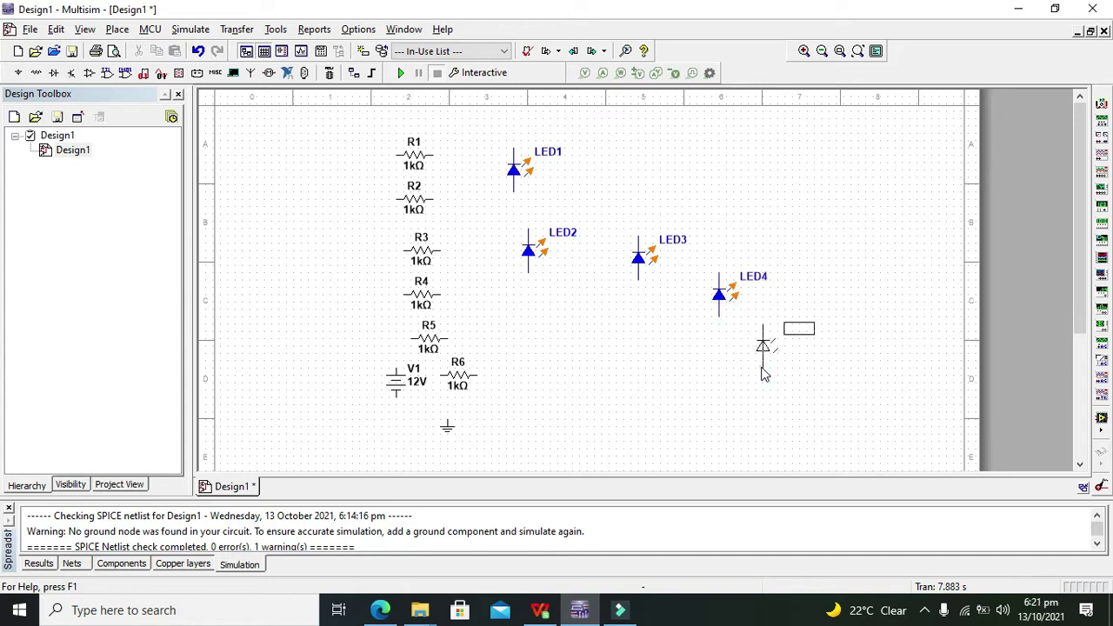
{"action": "left_click", "coordinate": [762, 374]}
{"action": "left_click", "coordinate": [421, 159]}
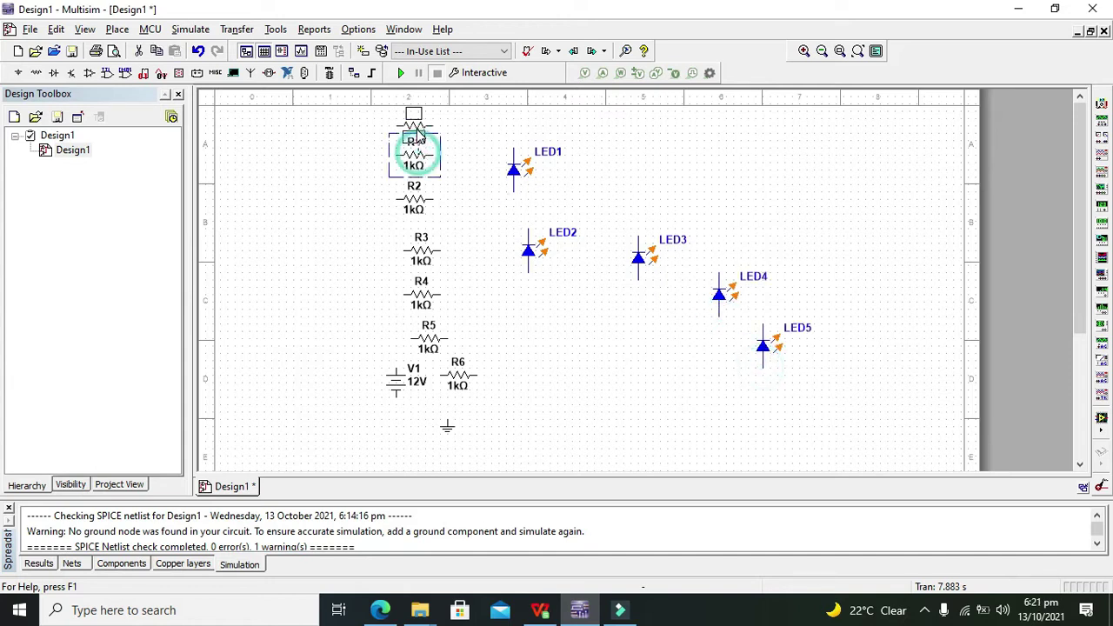
Step: Line up R1, LED1 and R2 and wire LED1's lower pin to R2
{"action": "left_click_drag", "start_coordinate": [421, 159], "coordinate": [421, 131]}
{"action": "left_click", "coordinate": [514, 170]}
{"action": "left_click_drag", "start_coordinate": [470, 165], "coordinate": [435, 149]}
{"action": "left_click", "coordinate": [481, 177]}
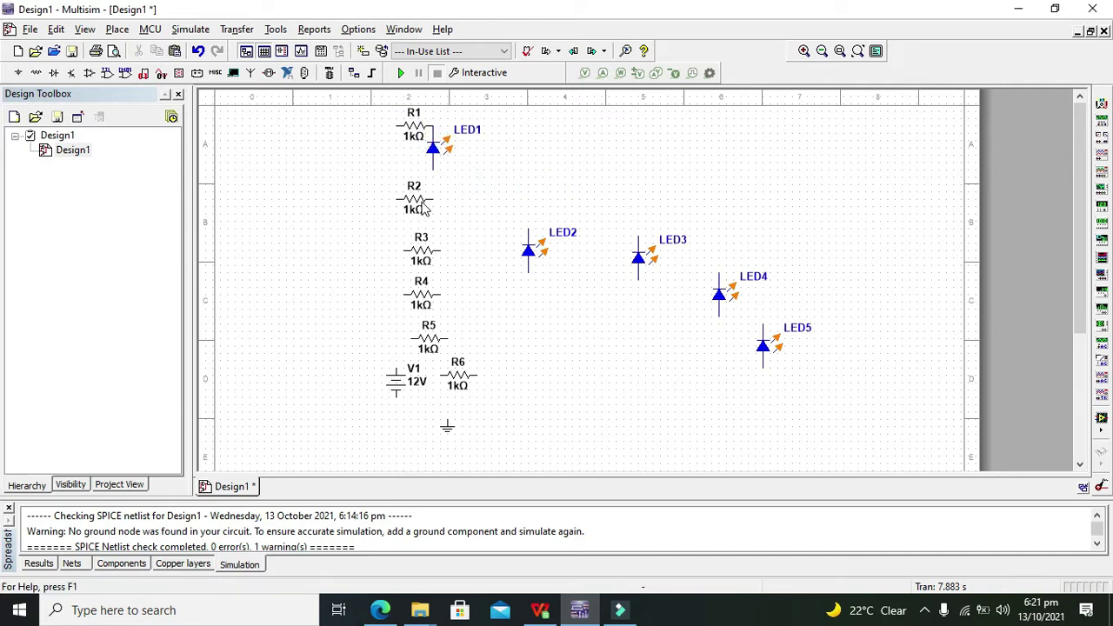
{"action": "left_click", "coordinate": [423, 199]}
{"action": "left_click_drag", "start_coordinate": [423, 199], "coordinate": [415, 185]}
{"action": "left_click", "coordinate": [476, 191]}
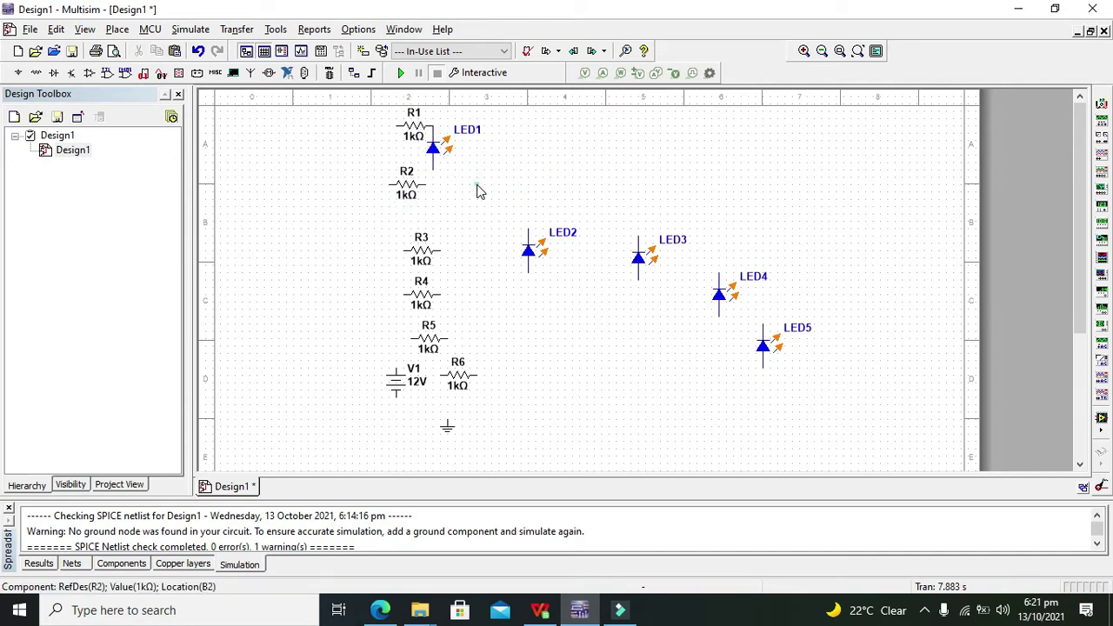
{"action": "left_click", "coordinate": [433, 168]}
{"action": "left_click", "coordinate": [427, 184]}
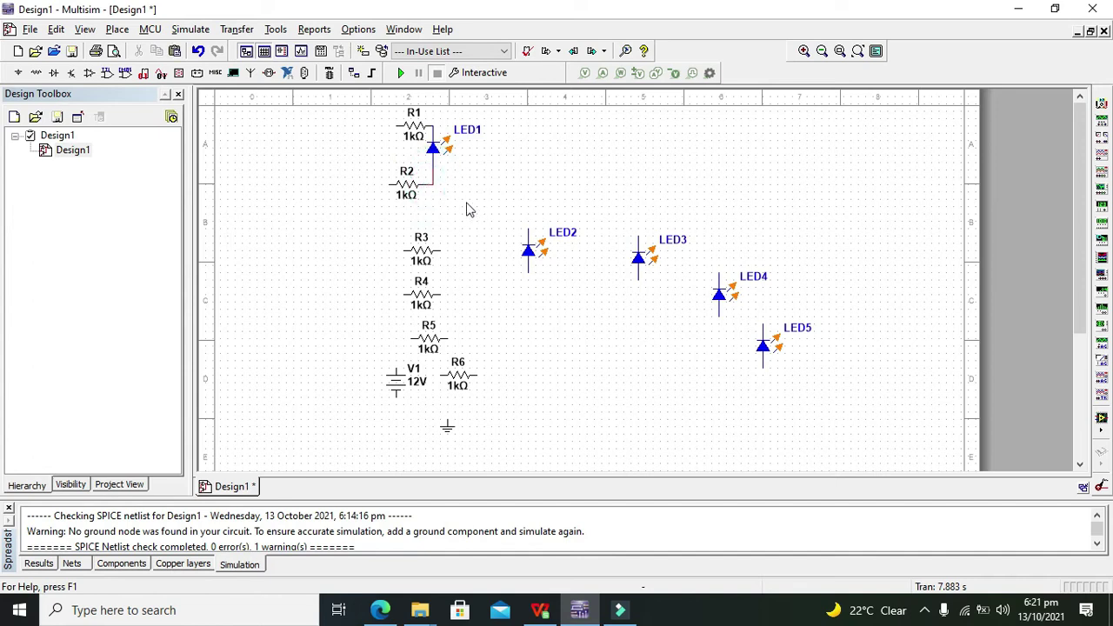
Step: Realign R1, R2 and R3 and move LED2 into the column below R2
{"action": "left_click_drag", "start_coordinate": [418, 258], "coordinate": [404, 255]}
{"action": "left_click", "coordinate": [504, 219]}
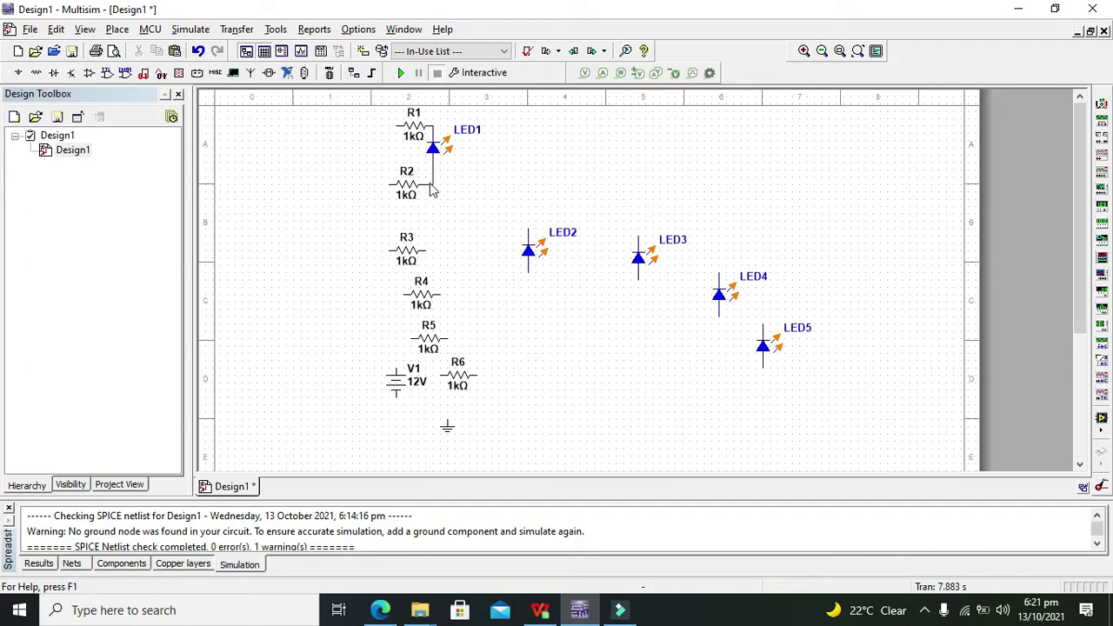
{"action": "left_click_drag", "start_coordinate": [420, 129], "coordinate": [412, 129]}
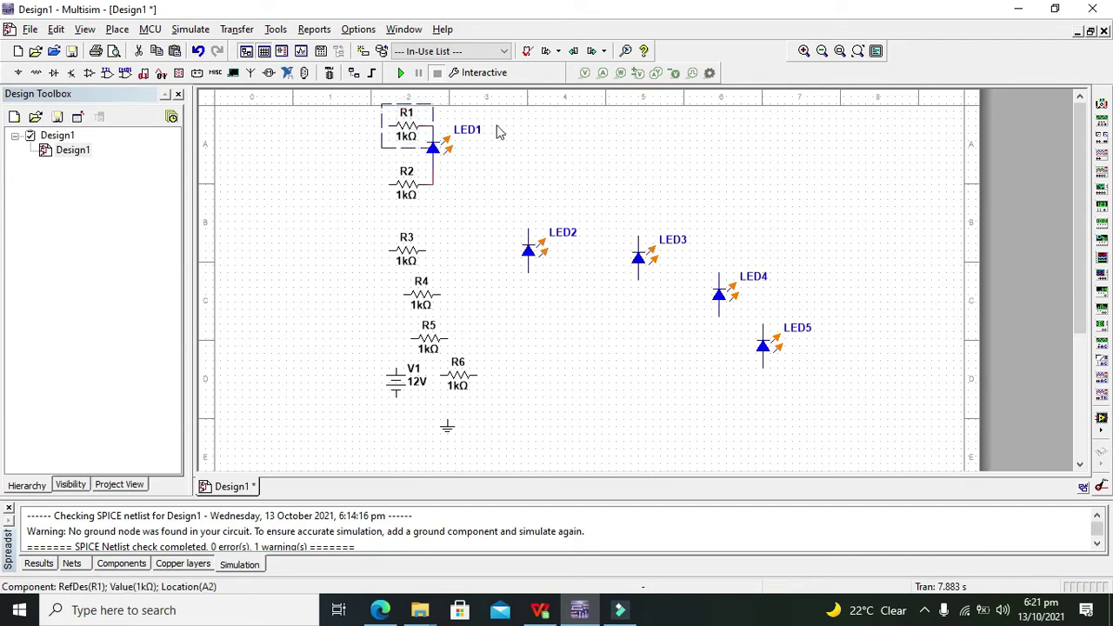
{"action": "left_click", "coordinate": [489, 199]}
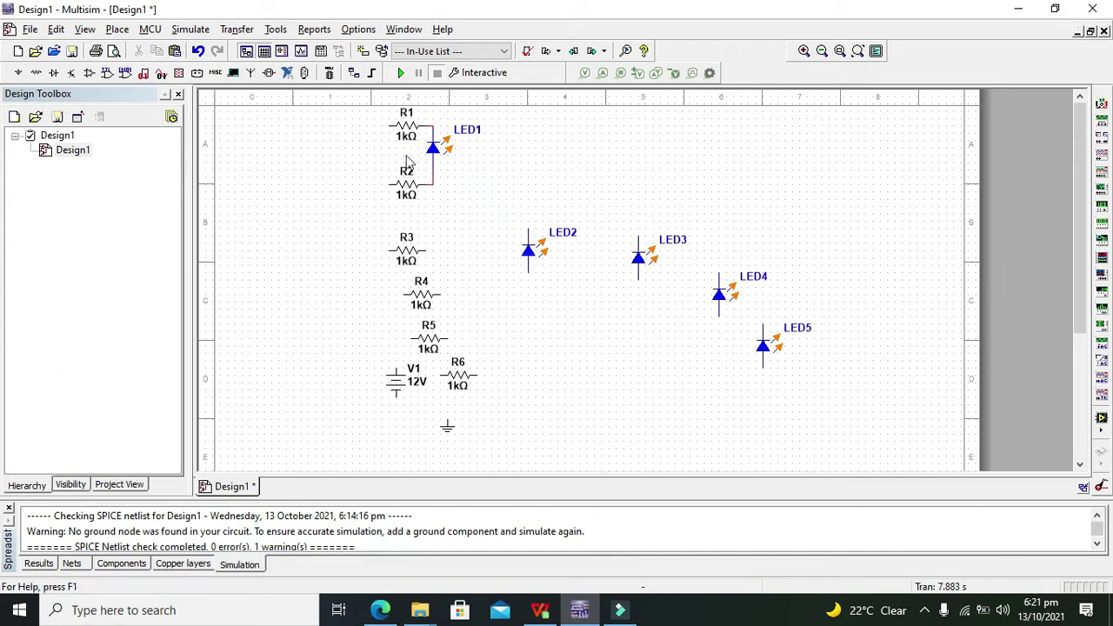
{"action": "left_click", "coordinate": [412, 186]}
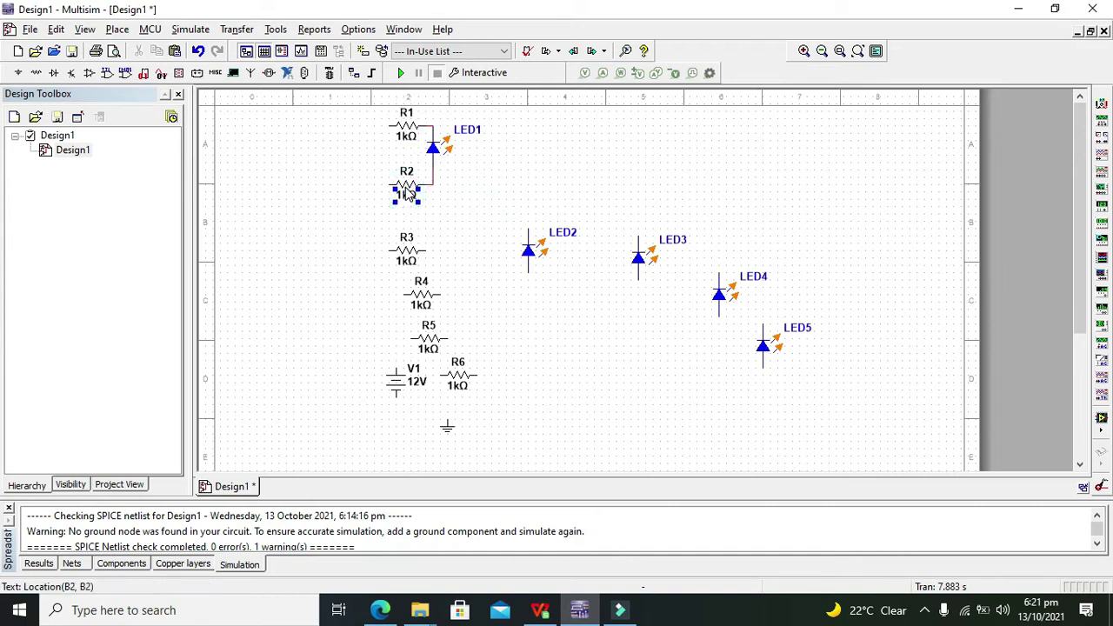
{"action": "left_click_drag", "start_coordinate": [412, 187], "coordinate": [412, 179]}
{"action": "left_click", "coordinate": [455, 179]}
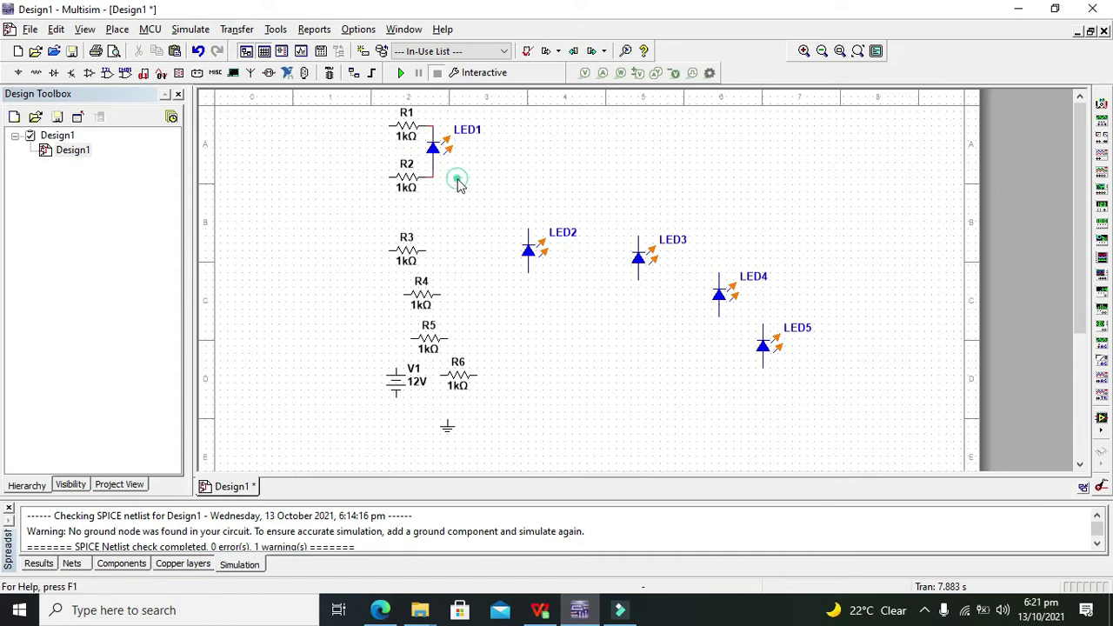
{"action": "left_click_drag", "start_coordinate": [522, 253], "coordinate": [434, 209]}
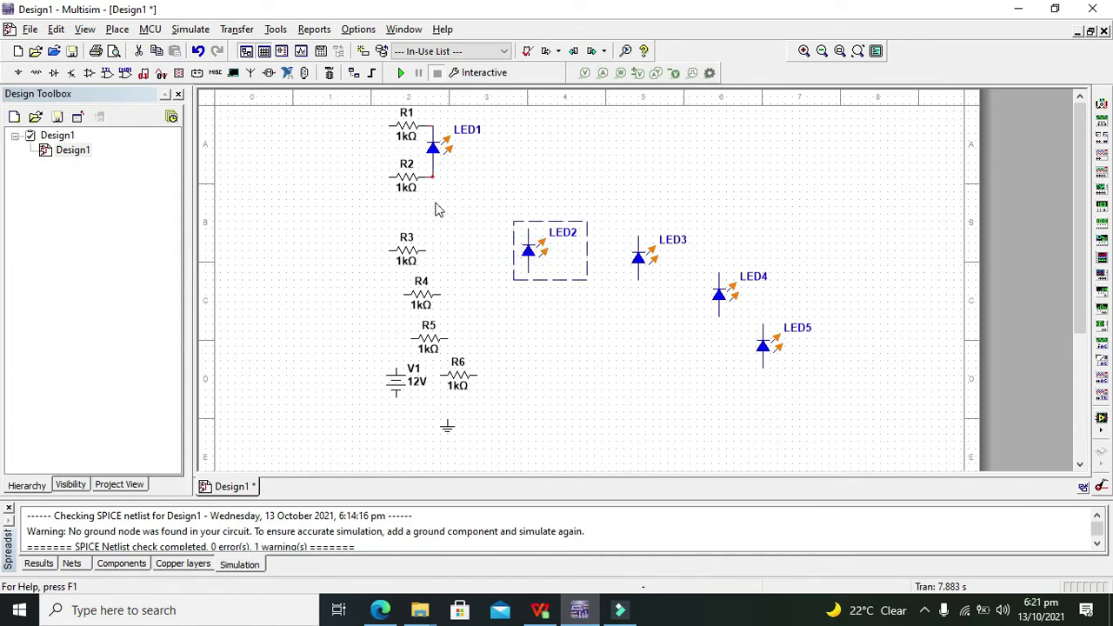
{"action": "left_click", "coordinate": [407, 254]}
{"action": "left_click_drag", "start_coordinate": [407, 254], "coordinate": [414, 224]}
Step: Move LED3 into the column below LED2, with R3 shifted to the left
{"action": "left_click", "coordinate": [637, 259]}
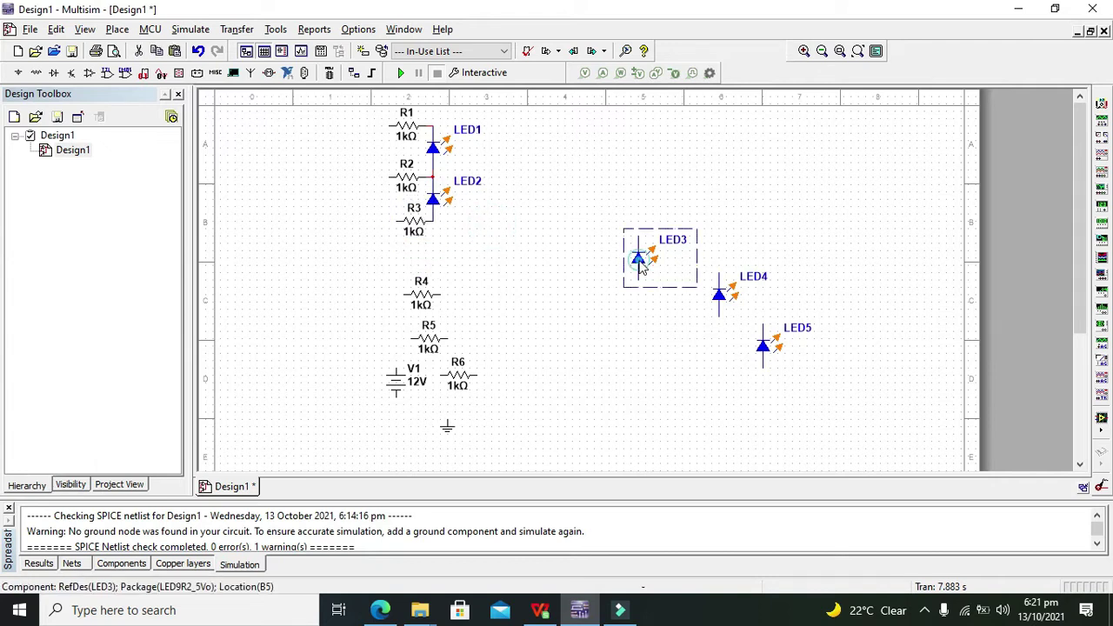
{"action": "left_click_drag", "start_coordinate": [629, 268], "coordinate": [434, 265]}
{"action": "left_click", "coordinate": [528, 287]}
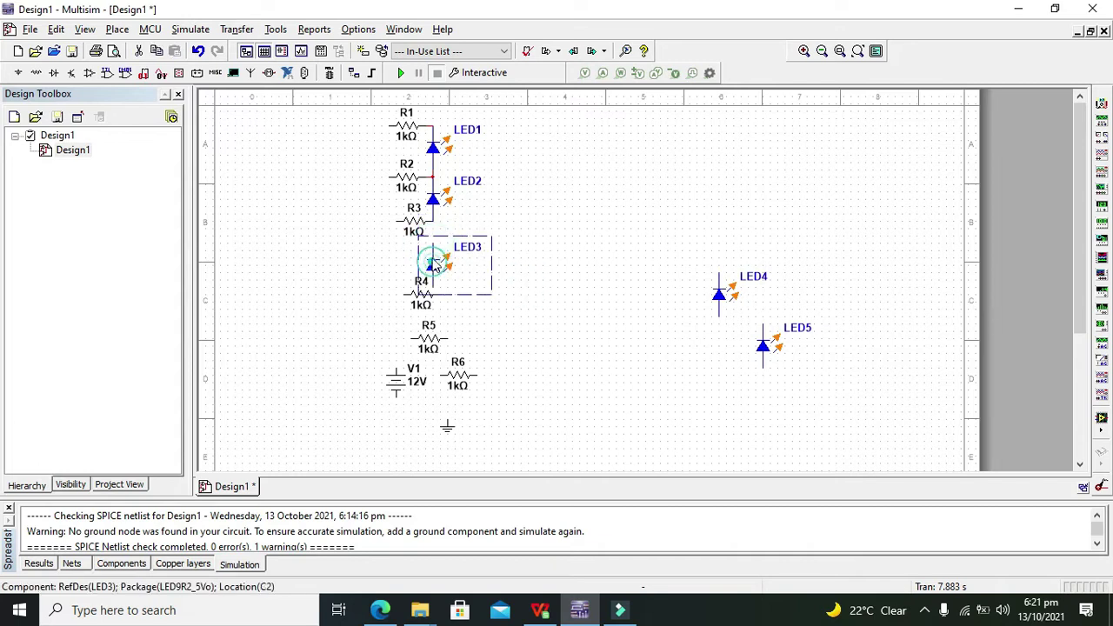
{"action": "key", "text": "ctrl+z"}
{"action": "left_click", "coordinate": [412, 225]}
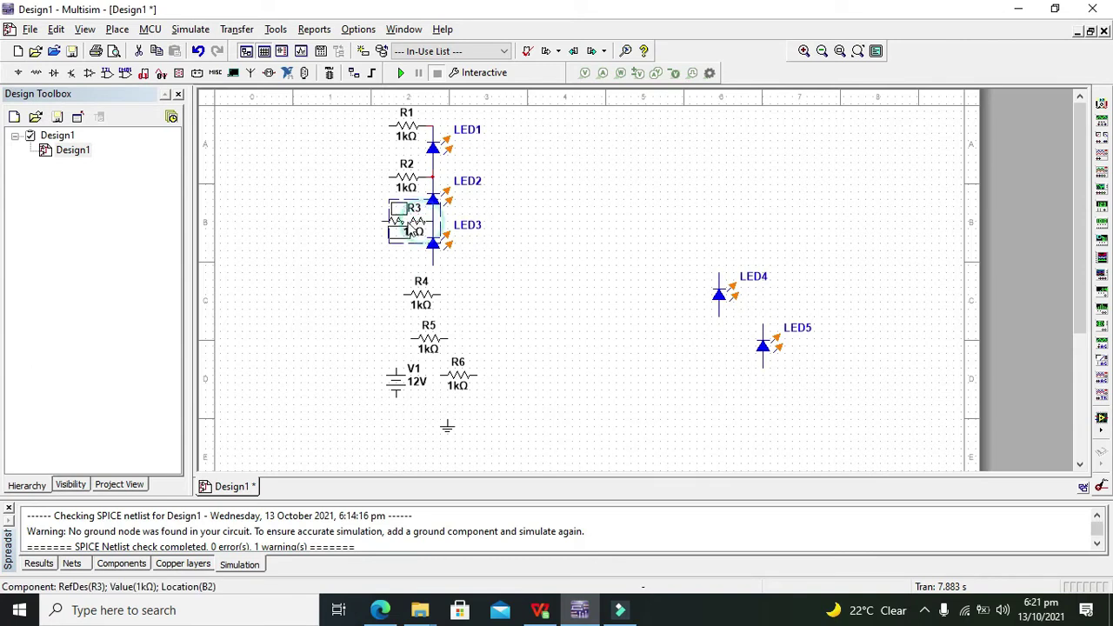
{"action": "left_click_drag", "start_coordinate": [412, 228], "coordinate": [383, 225]}
{"action": "left_click", "coordinate": [418, 228]}
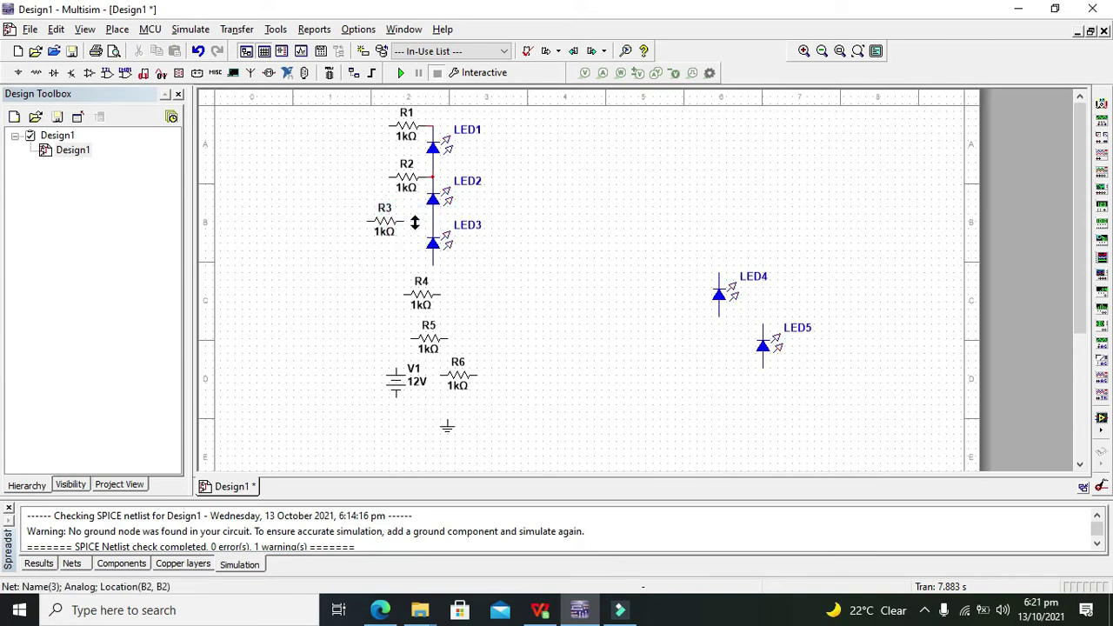
{"action": "left_click", "coordinate": [439, 245]}
{"action": "right_click", "coordinate": [435, 264]}
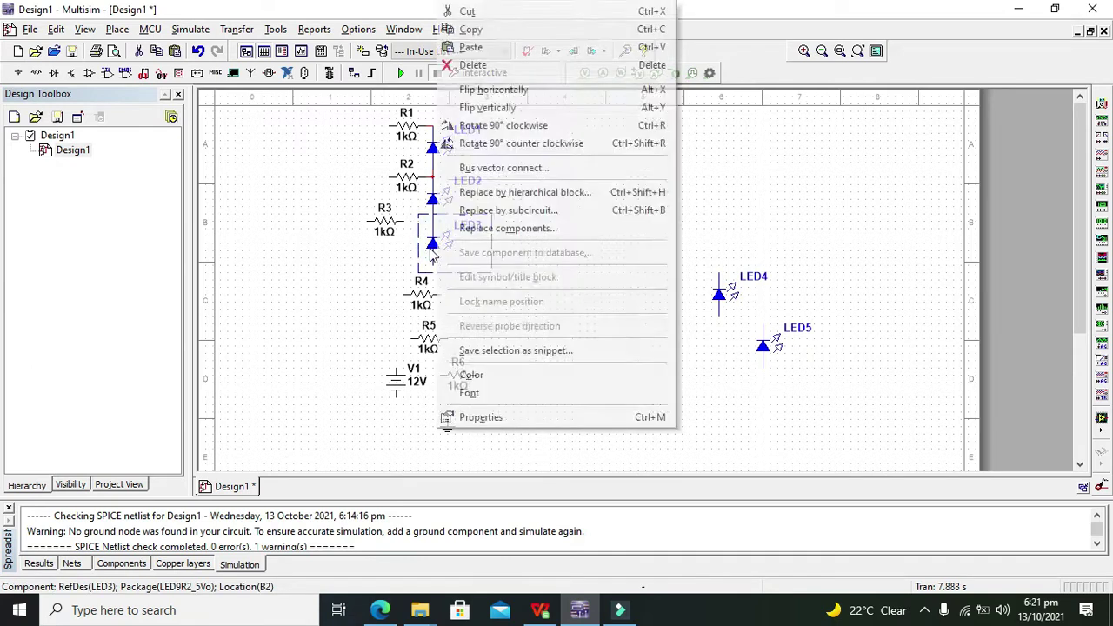
{"action": "left_click", "coordinate": [432, 265]}
{"action": "left_click_drag", "start_coordinate": [432, 265], "coordinate": [432, 275]}
{"action": "left_click", "coordinate": [519, 257]}
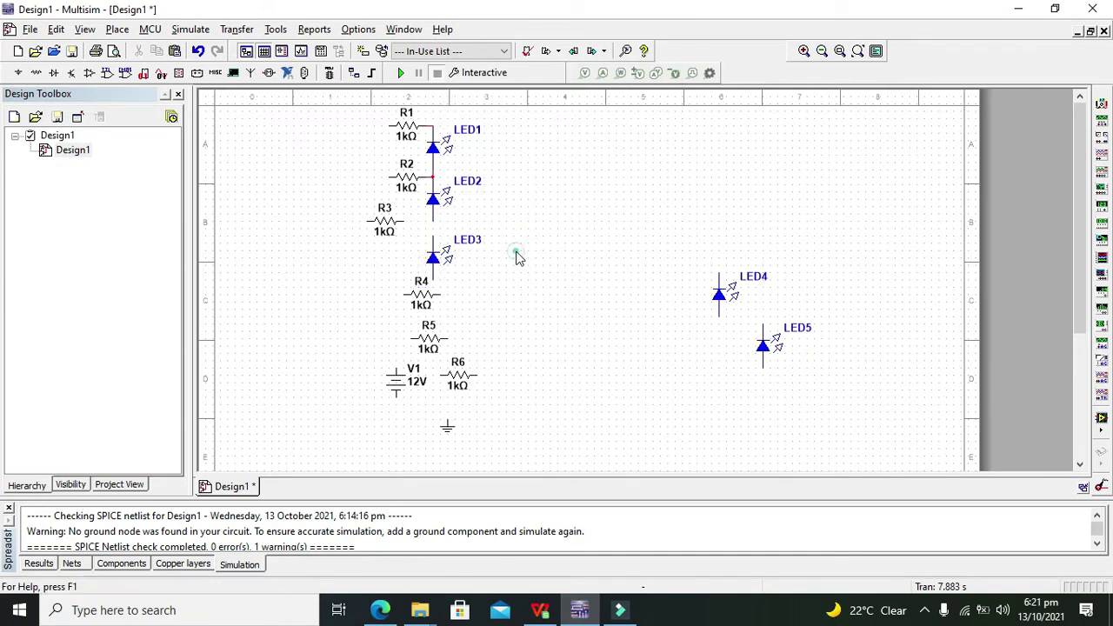
Step: Connect LED3 to the wire, move R4 and R5 left, and drop LED4 below LED3
{"action": "left_click", "coordinate": [432, 239]}
{"action": "left_click_drag", "start_coordinate": [425, 301], "coordinate": [357, 300]}
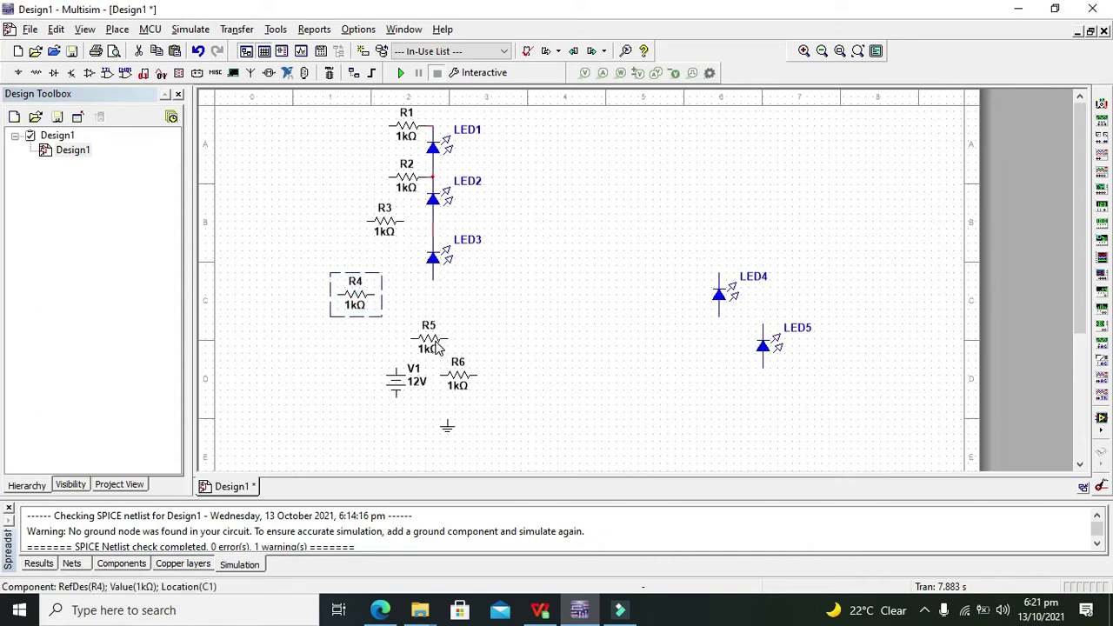
{"action": "left_click_drag", "start_coordinate": [439, 346], "coordinate": [351, 346]}
{"action": "left_click_drag", "start_coordinate": [719, 303], "coordinate": [433, 315]}
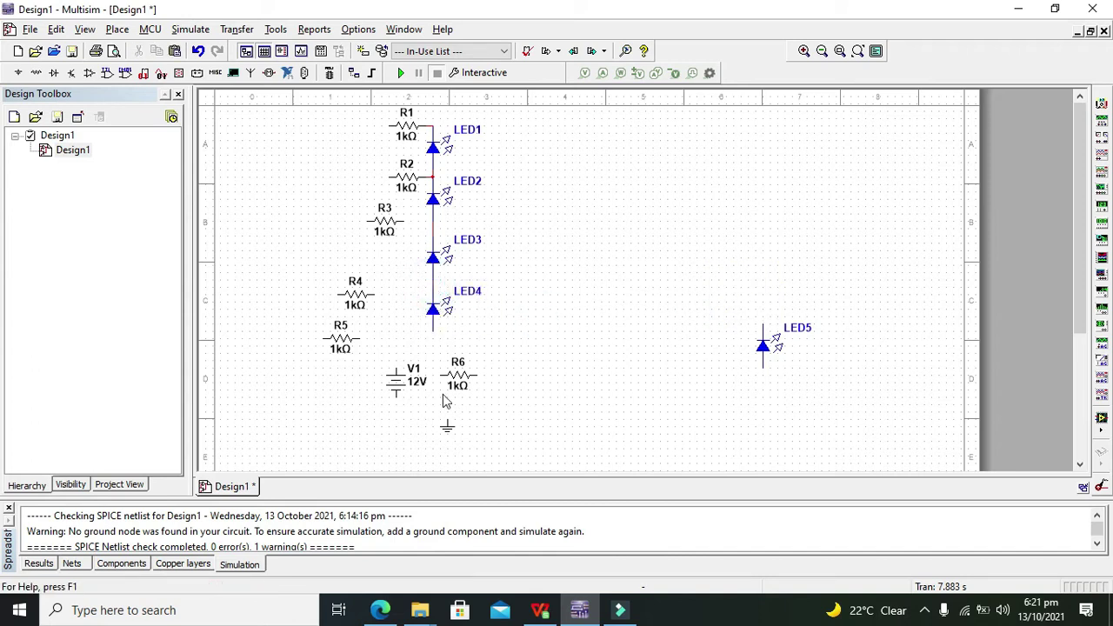
Step: Shift R6, V1 and the ground symbol further left and bring LED5 under LED4
{"action": "left_click_drag", "start_coordinate": [461, 389], "coordinate": [294, 337]}
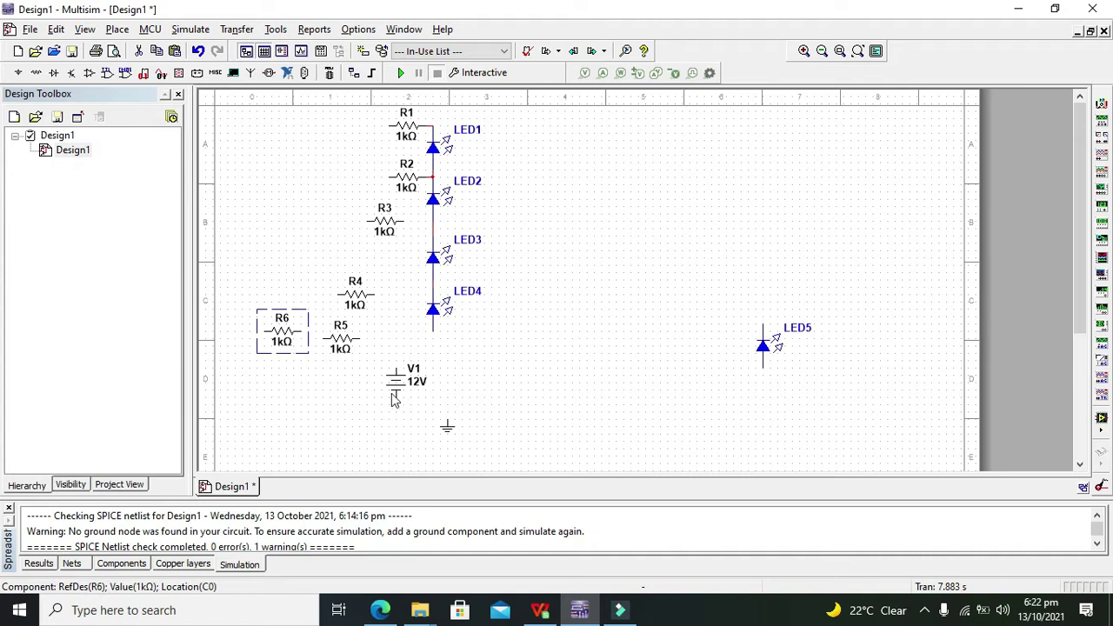
{"action": "left_click_drag", "start_coordinate": [394, 398], "coordinate": [239, 442]}
{"action": "left_click_drag", "start_coordinate": [447, 427], "coordinate": [352, 445]}
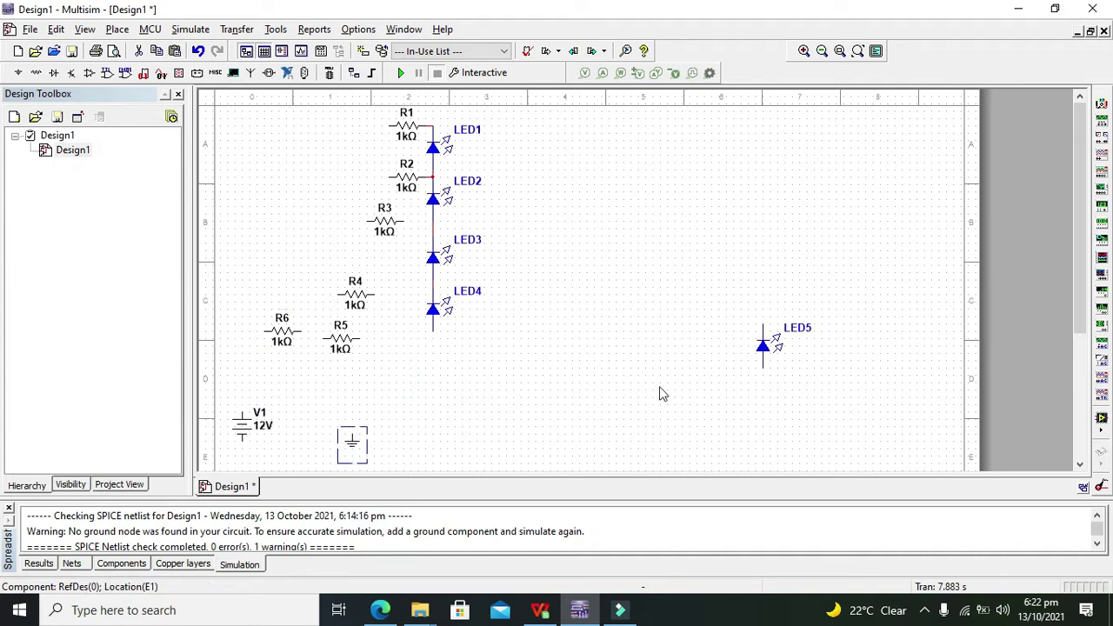
{"action": "left_click_drag", "start_coordinate": [781, 348], "coordinate": [434, 364]}
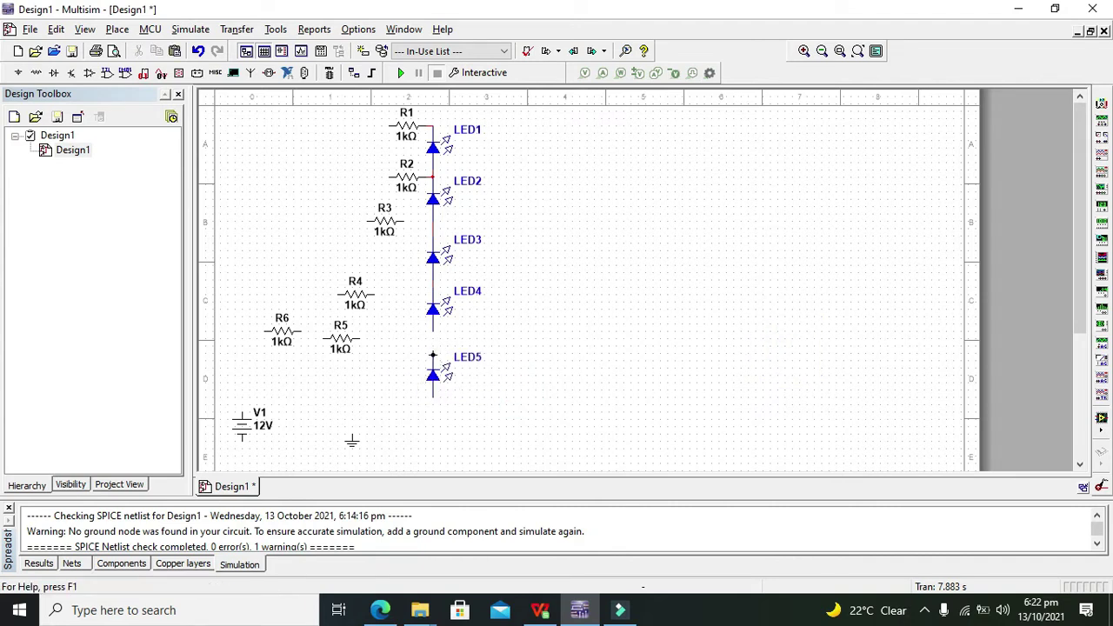
Step: Drop LED5 below LED4 and align R3 with R1 and R2 on the wire
{"action": "left_click", "coordinate": [433, 355]}
{"action": "left_click", "coordinate": [406, 225]}
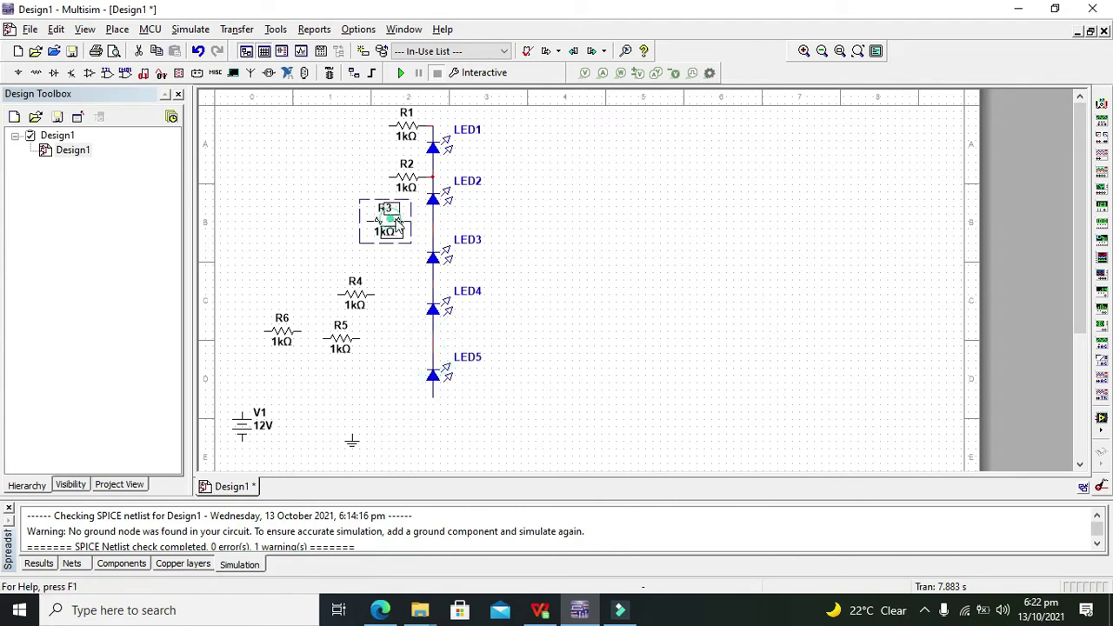
{"action": "left_click_drag", "start_coordinate": [407, 228], "coordinate": [423, 236]}
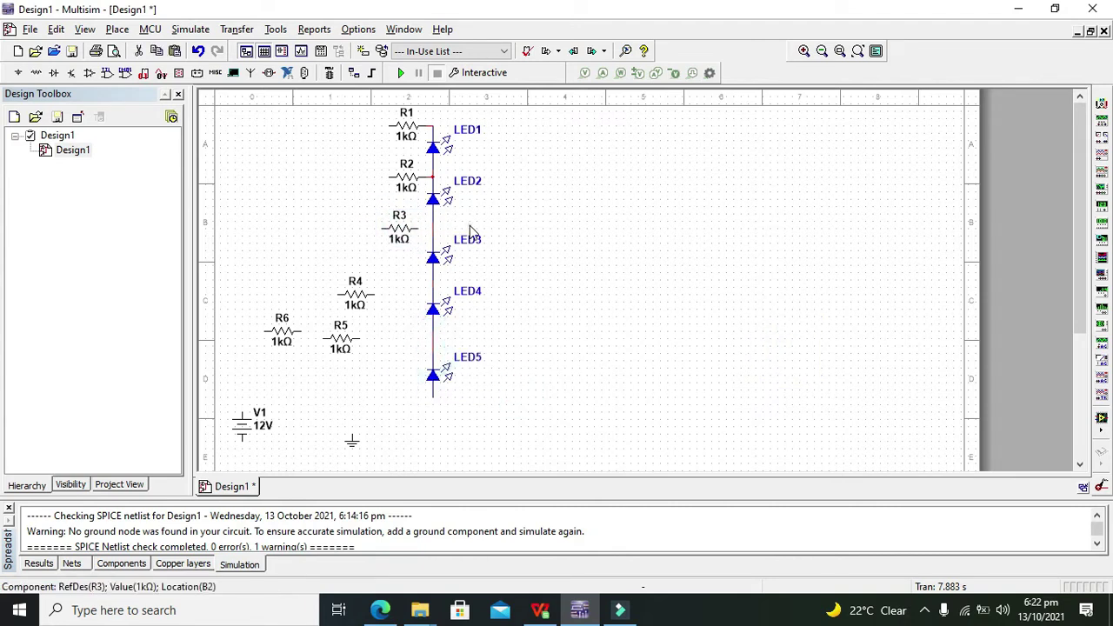
{"action": "left_click", "coordinate": [416, 228]}
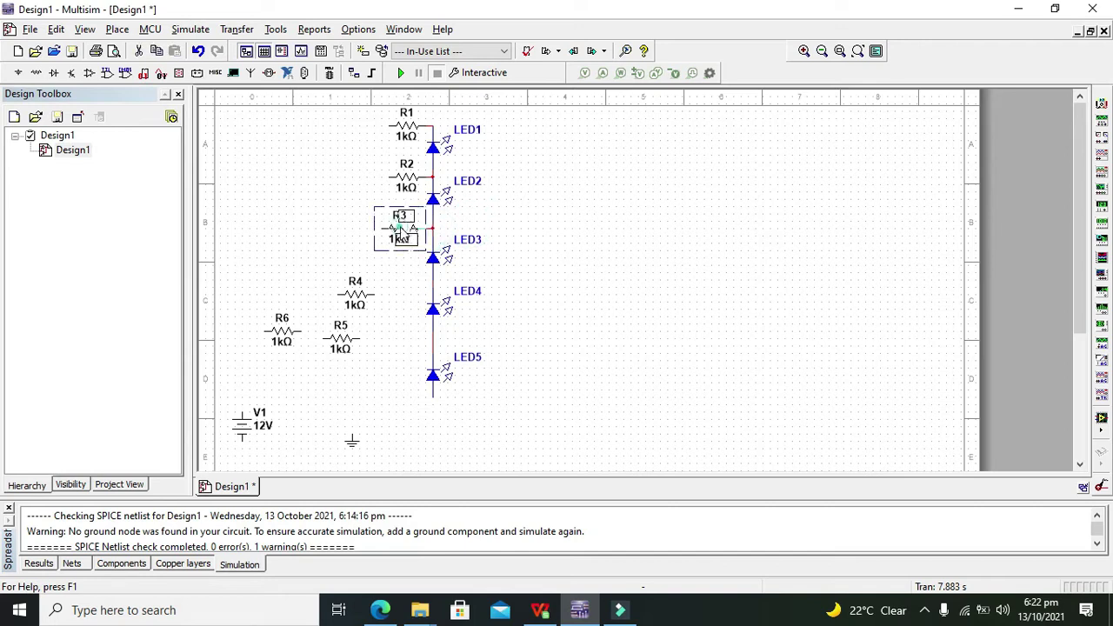
{"action": "left_click_drag", "start_coordinate": [416, 230], "coordinate": [422, 230]}
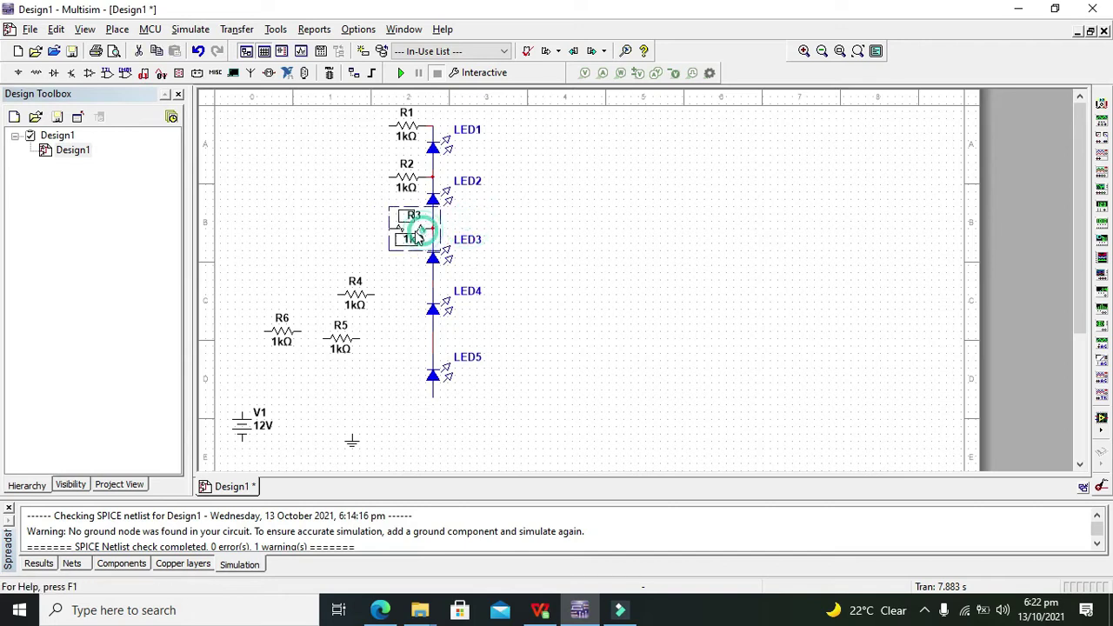
{"action": "left_click", "coordinate": [471, 237]}
Step: Move R4 onto the LED wire and shift LED4 down to line up with it
{"action": "left_click_drag", "start_coordinate": [364, 297], "coordinate": [411, 289]}
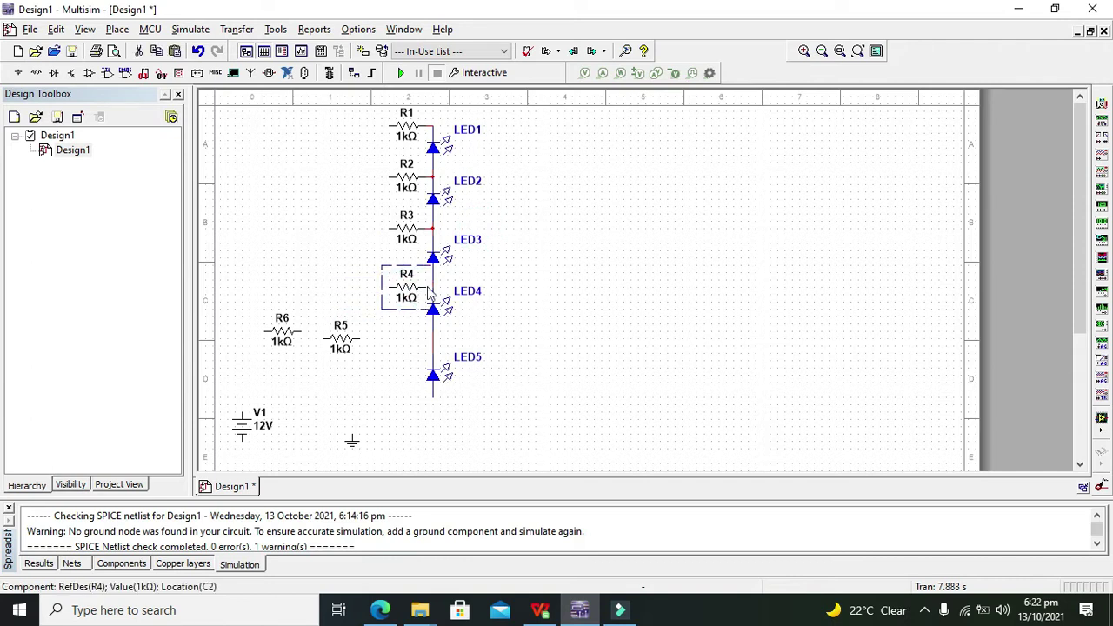
{"action": "left_click", "coordinate": [474, 277]}
{"action": "left_click", "coordinate": [430, 287]}
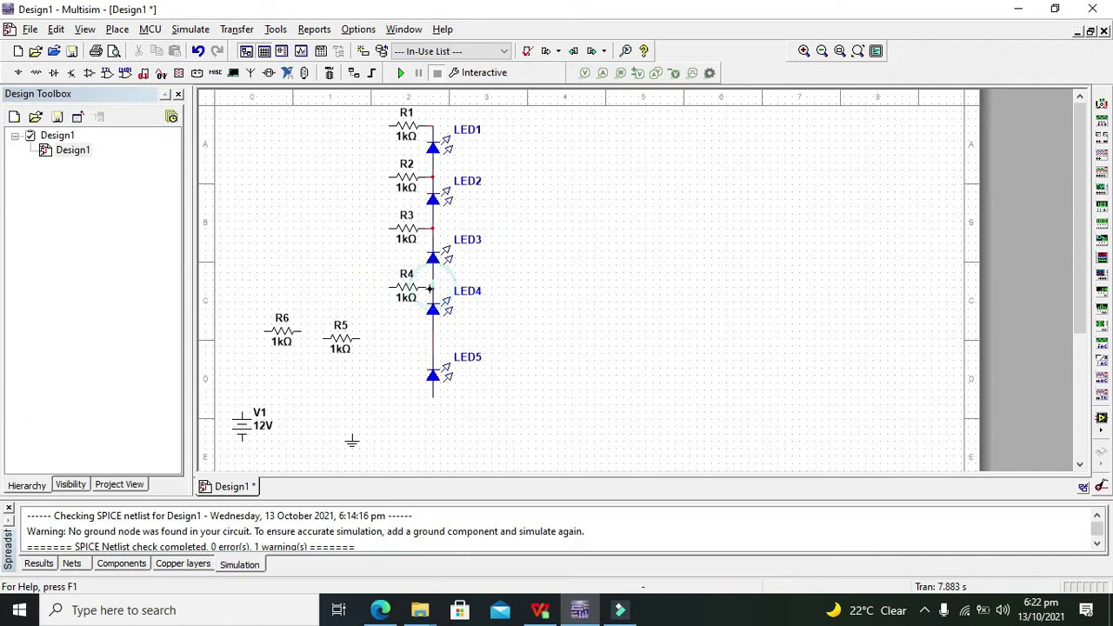
{"action": "left_click", "coordinate": [429, 283]}
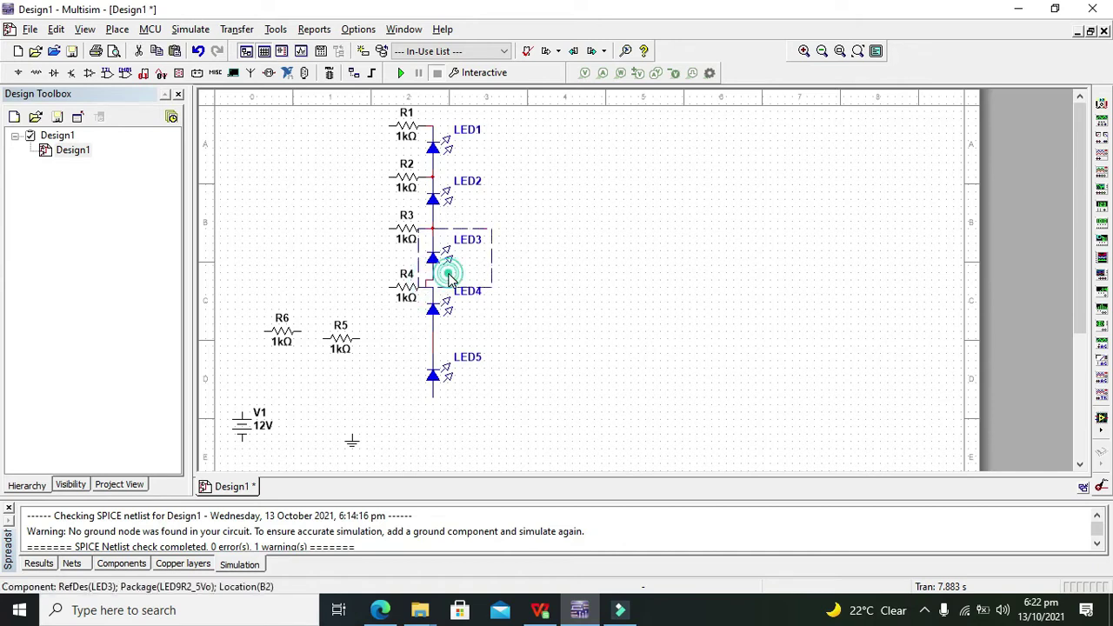
{"action": "left_click", "coordinate": [430, 281]}
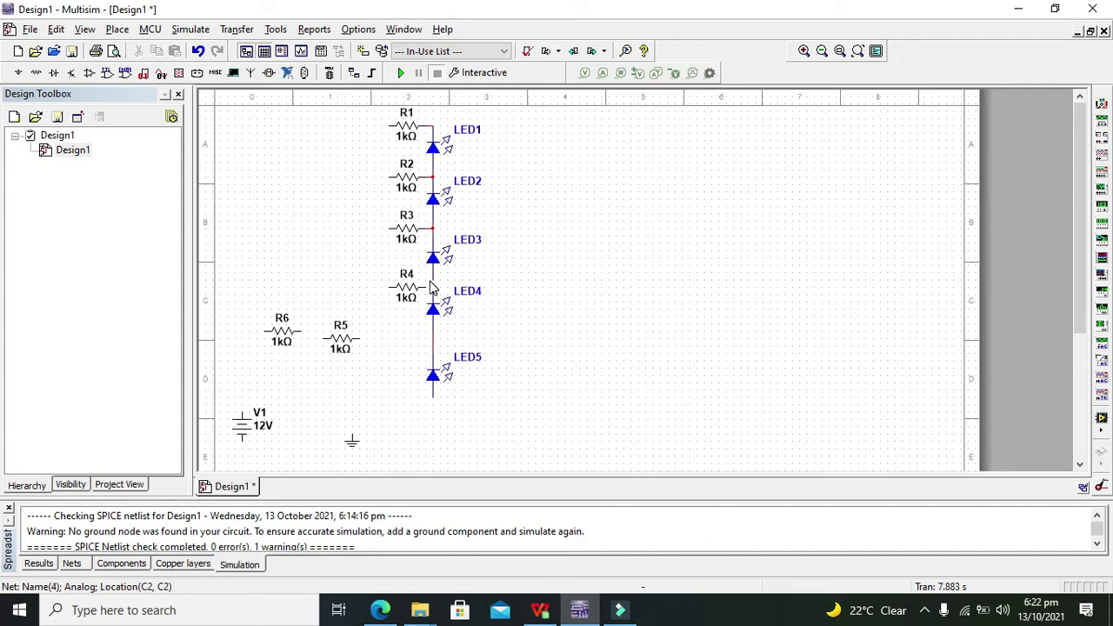
{"action": "left_click", "coordinate": [433, 286]}
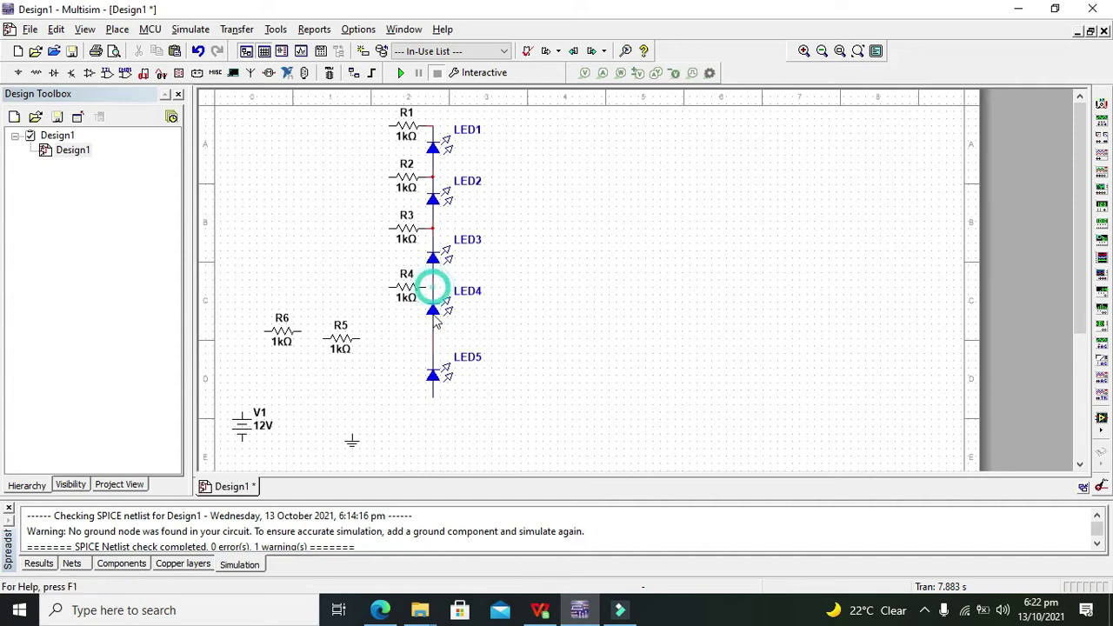
{"action": "left_click_drag", "start_coordinate": [437, 322], "coordinate": [438, 328]}
{"action": "left_click", "coordinate": [626, 343]}
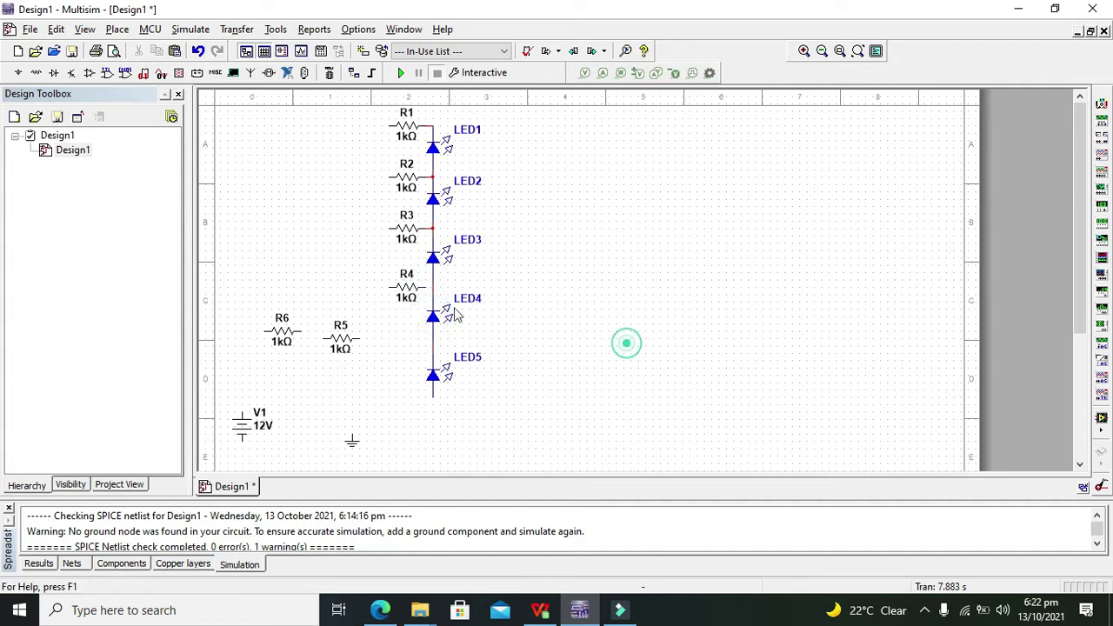
Step: Nudge R4 left into line and move R5 into the ladder beside LED5
{"action": "left_click", "coordinate": [426, 286]}
{"action": "left_click", "coordinate": [426, 286]}
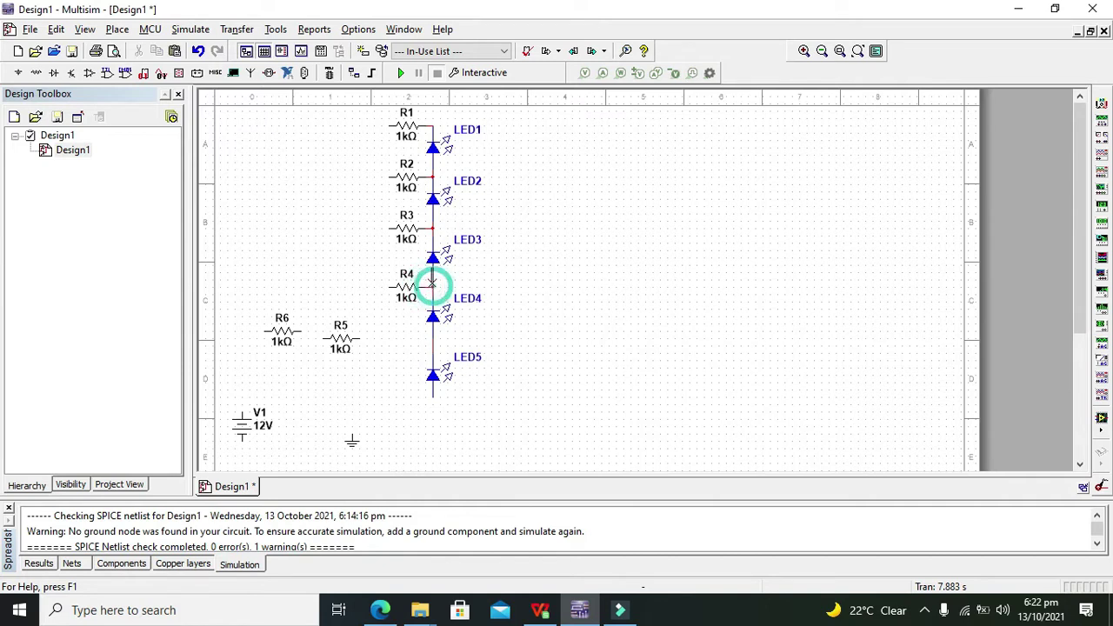
{"action": "left_click", "coordinate": [406, 291]}
{"action": "left_click_drag", "start_coordinate": [406, 291], "coordinate": [398, 291]}
{"action": "left_click", "coordinate": [333, 287]}
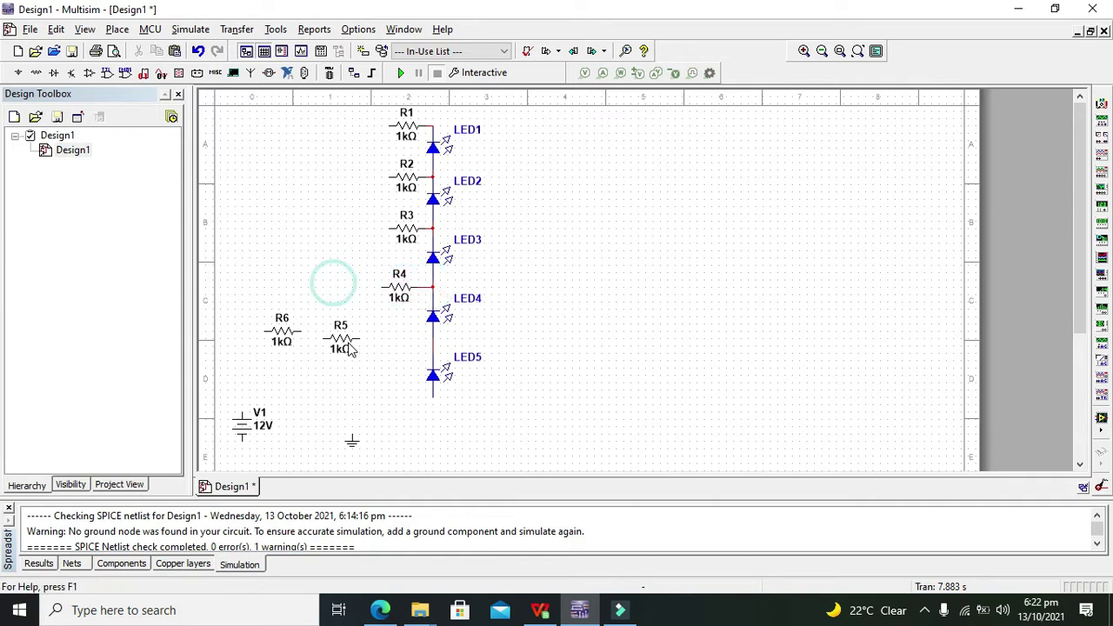
{"action": "left_click", "coordinate": [348, 346]}
{"action": "left_click_drag", "start_coordinate": [348, 346], "coordinate": [407, 348]}
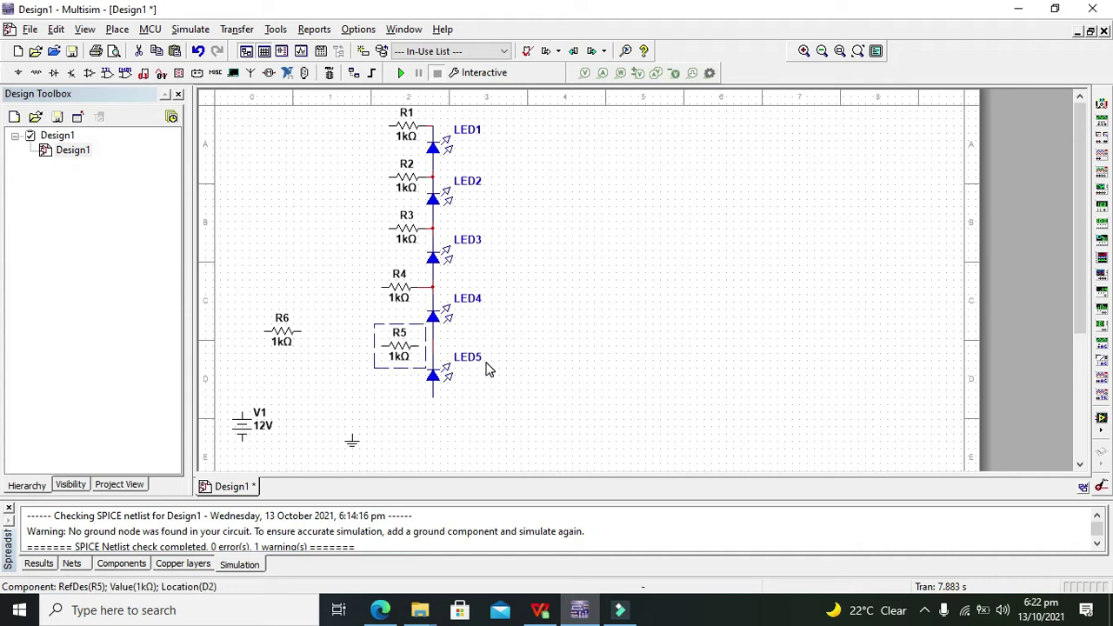
{"action": "left_click", "coordinate": [470, 299]}
{"action": "left_click", "coordinate": [418, 347]}
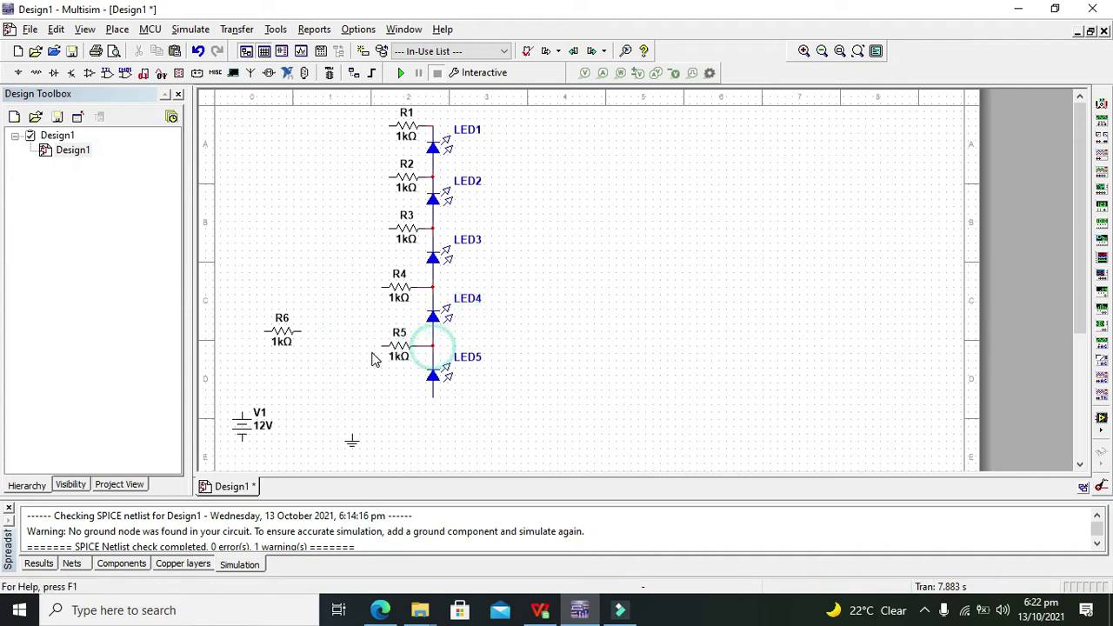
{"action": "left_click", "coordinate": [292, 330]}
Step: Delete R6, wire R1's left pin down to R5, and tie R2–R4 into that wire
{"action": "key", "text": "Delete"}
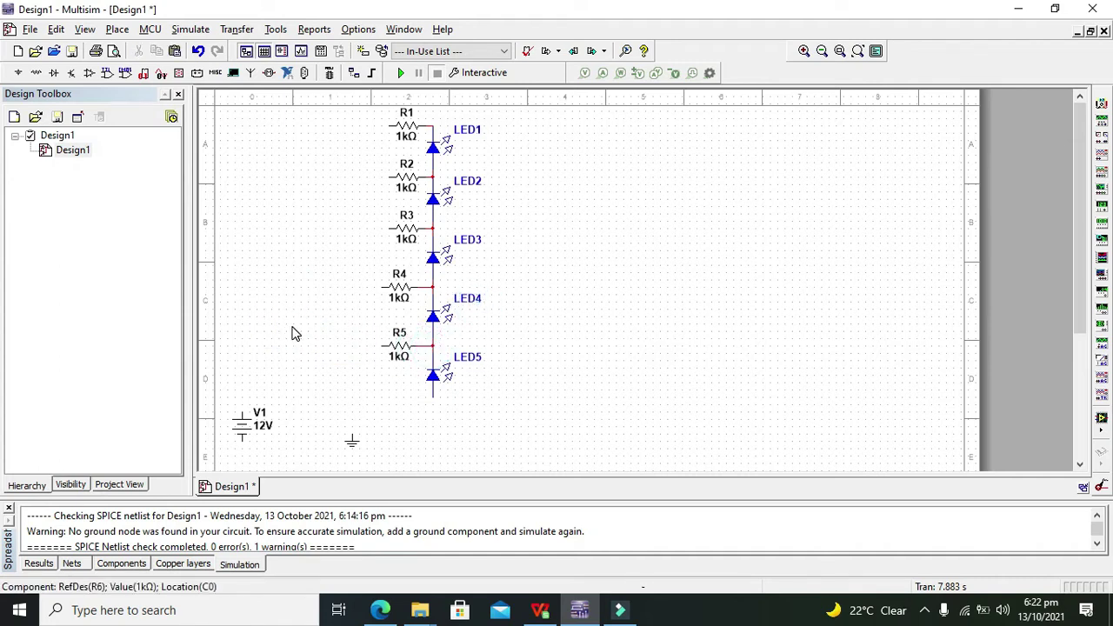
{"action": "left_click", "coordinate": [388, 126]}
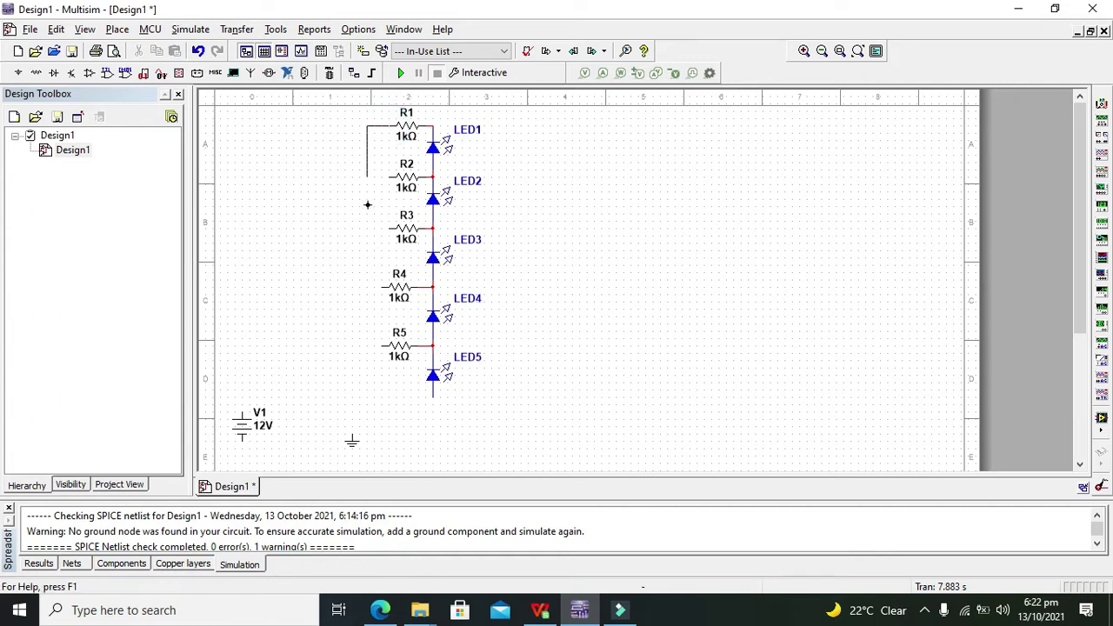
{"action": "left_click", "coordinate": [382, 346]}
{"action": "left_click", "coordinate": [381, 288]}
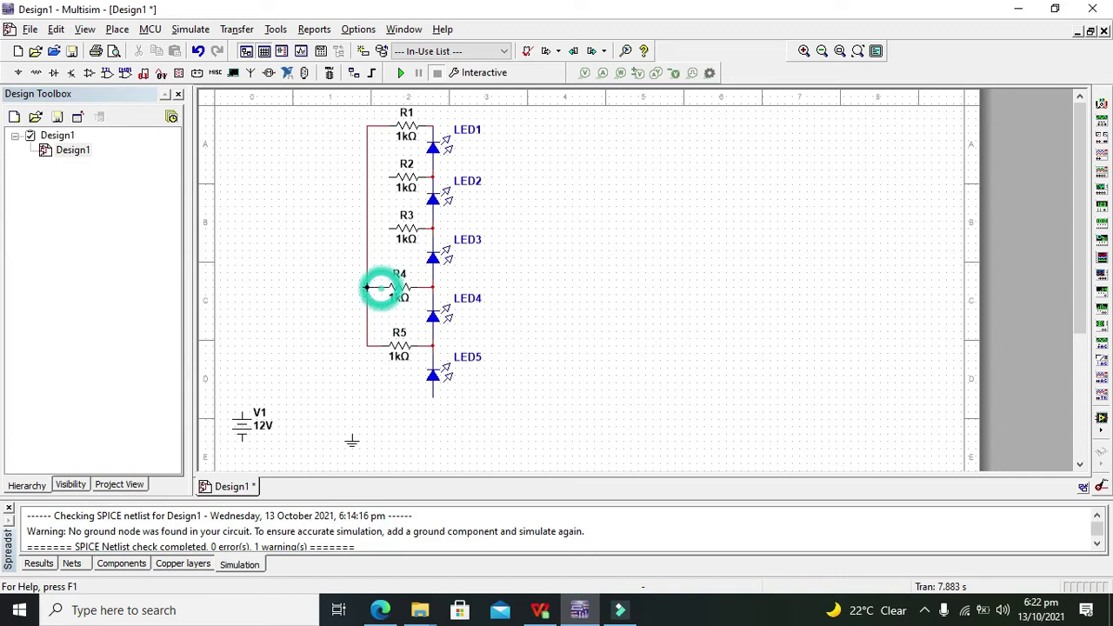
{"action": "left_click", "coordinate": [367, 286]}
{"action": "left_click", "coordinate": [388, 228]}
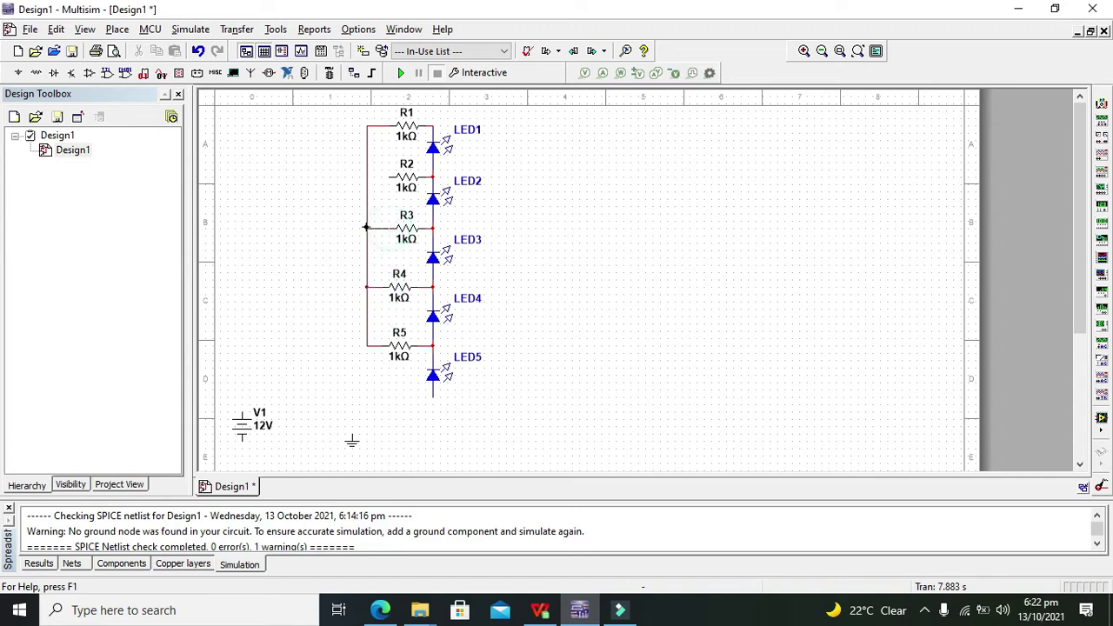
{"action": "left_click", "coordinate": [366, 228]}
{"action": "left_click", "coordinate": [388, 178]}
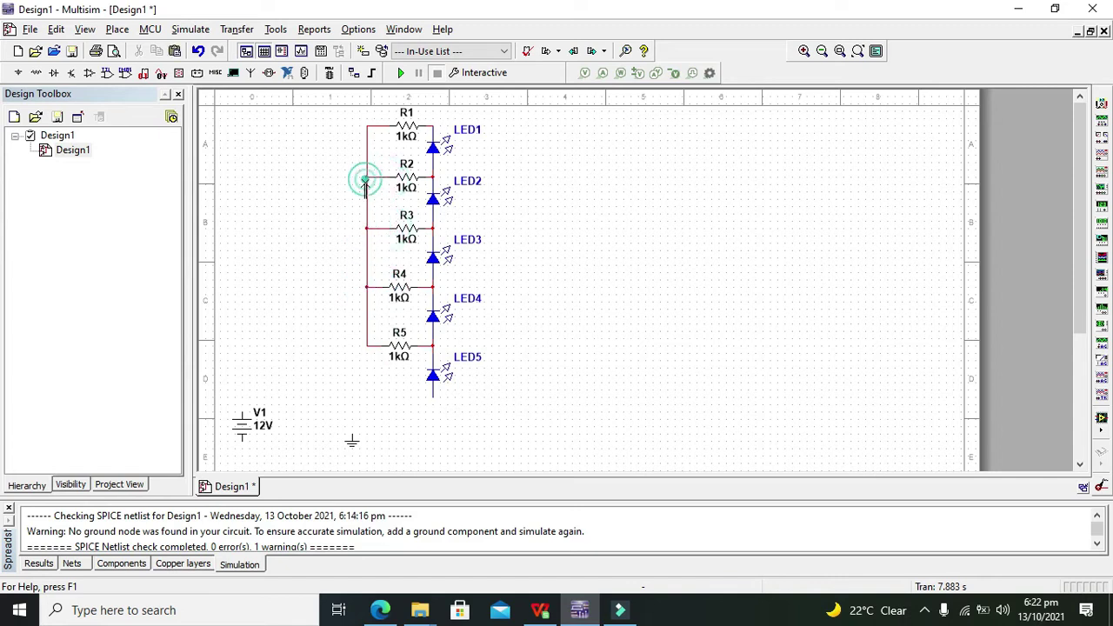
{"action": "left_click", "coordinate": [366, 177]}
Step: Move battery V1 beneath R5 and wire its top to the R5 junction and bottom to LED5
{"action": "left_click_drag", "start_coordinate": [247, 435], "coordinate": [369, 386]}
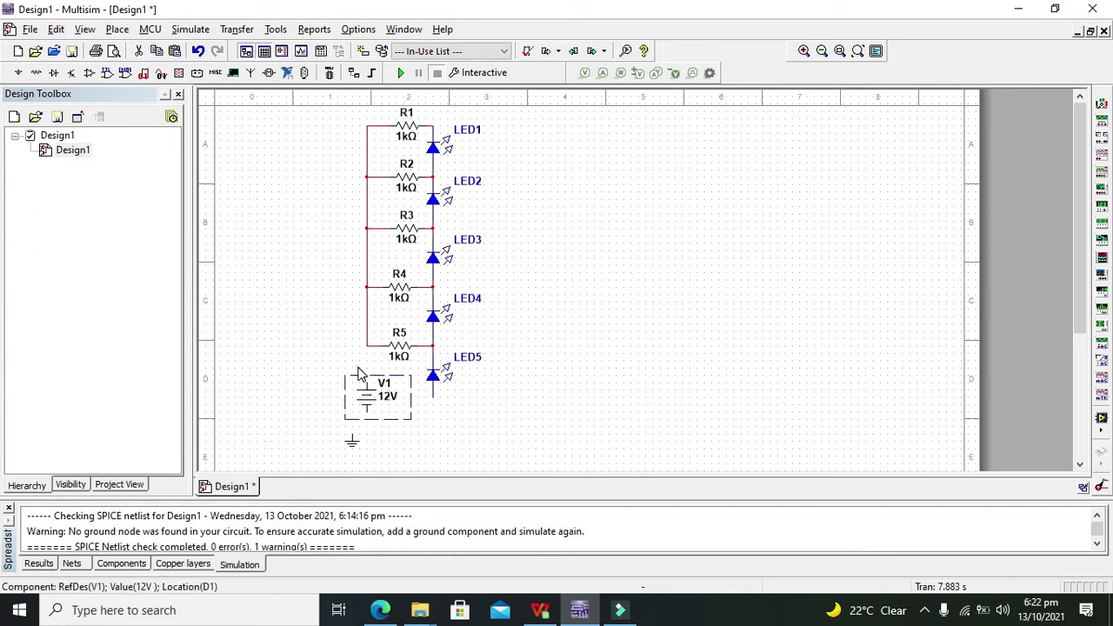
{"action": "left_click", "coordinate": [366, 377]}
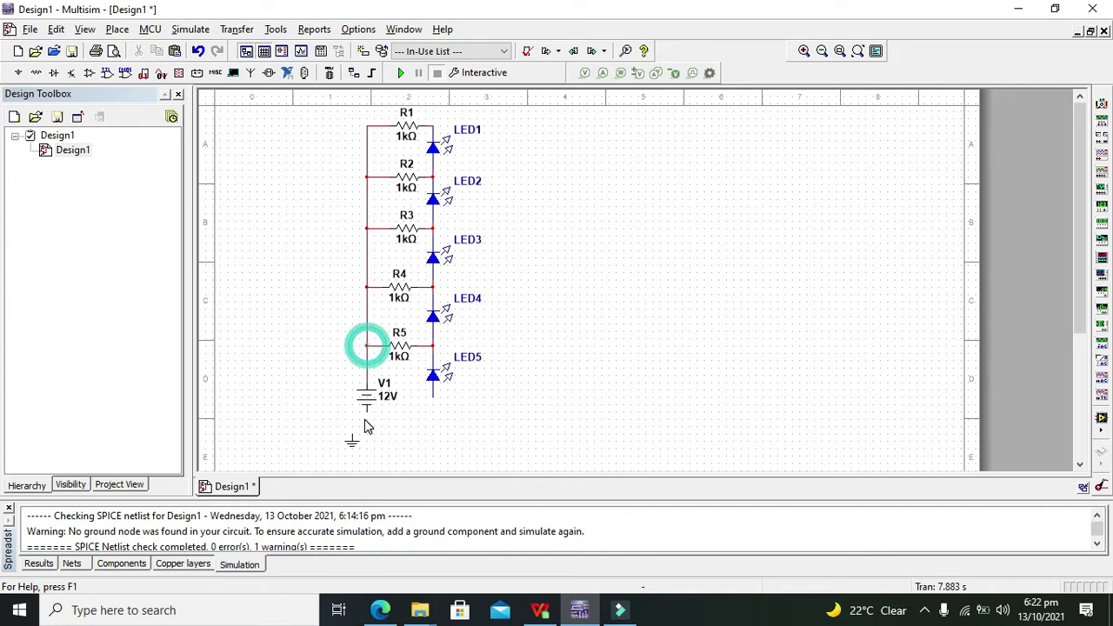
{"action": "left_click", "coordinate": [366, 346]}
{"action": "left_click", "coordinate": [367, 414]}
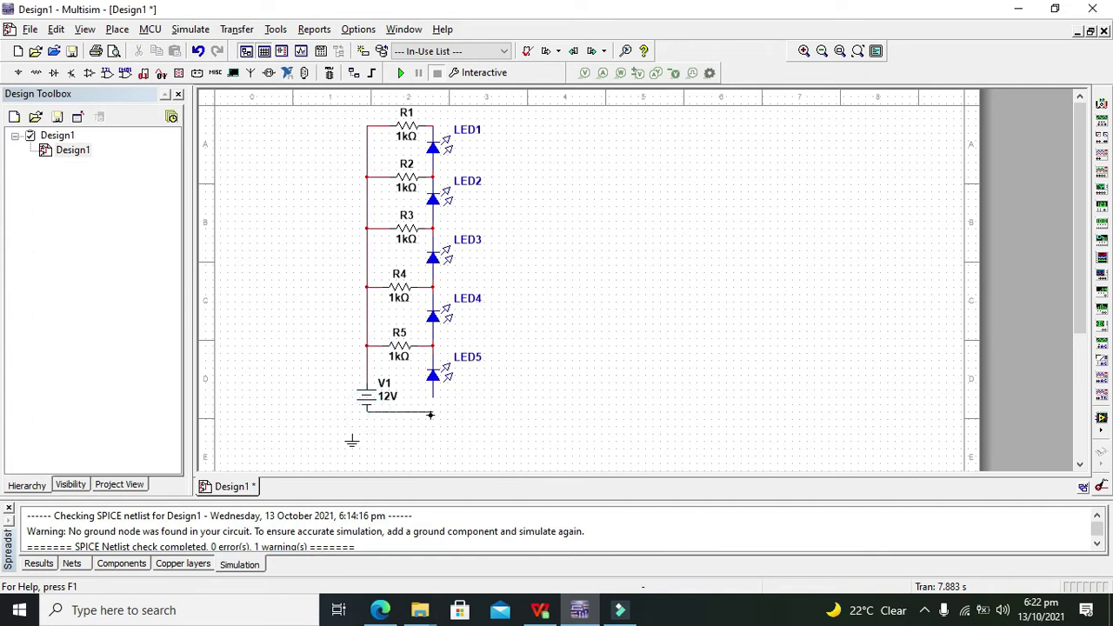
{"action": "left_click", "coordinate": [434, 394]}
{"action": "left_click", "coordinate": [433, 397]}
Step: Delete the loose, unconnected ground symbol
{"action": "left_click", "coordinate": [348, 439]}
{"action": "left_click", "coordinate": [352, 442]}
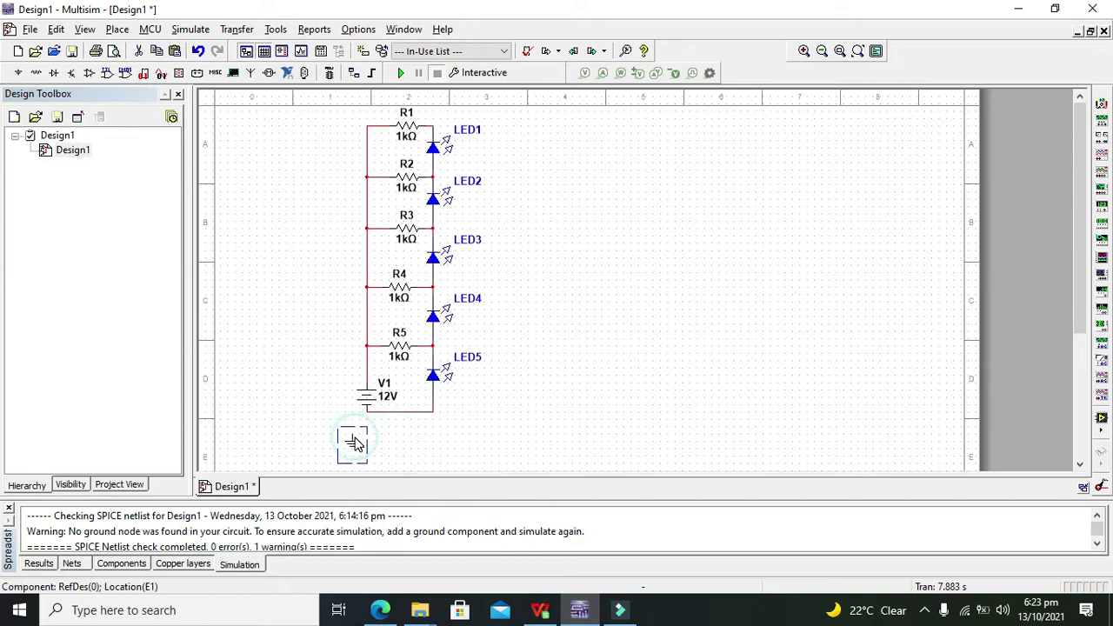
{"action": "key", "text": "Delete"}
{"action": "left_click", "coordinate": [329, 228]}
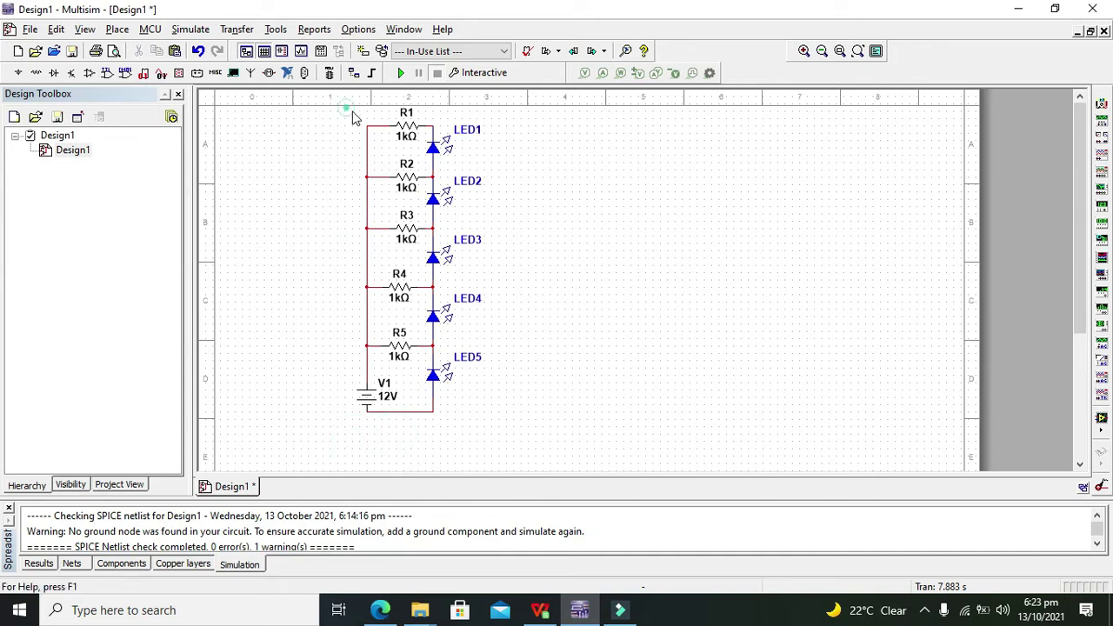
Step: Nudge the whole LED ladder slightly right and down, then start a trial simulation
{"action": "left_click_drag", "start_coordinate": [353, 118], "coordinate": [451, 388]}
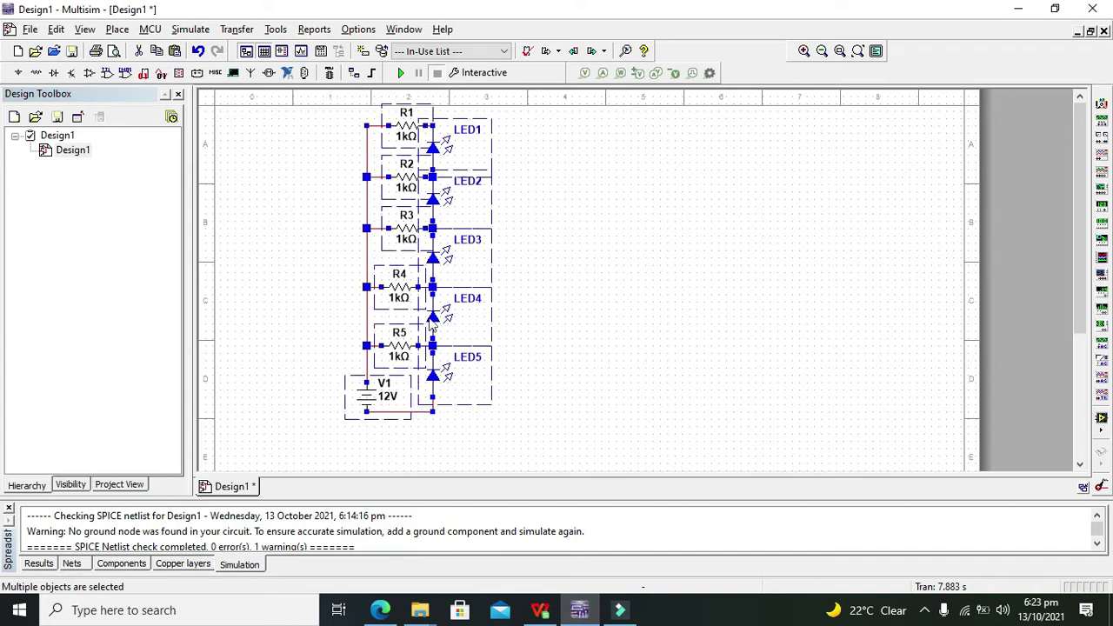
{"action": "left_click_drag", "start_coordinate": [435, 323], "coordinate": [442, 331]}
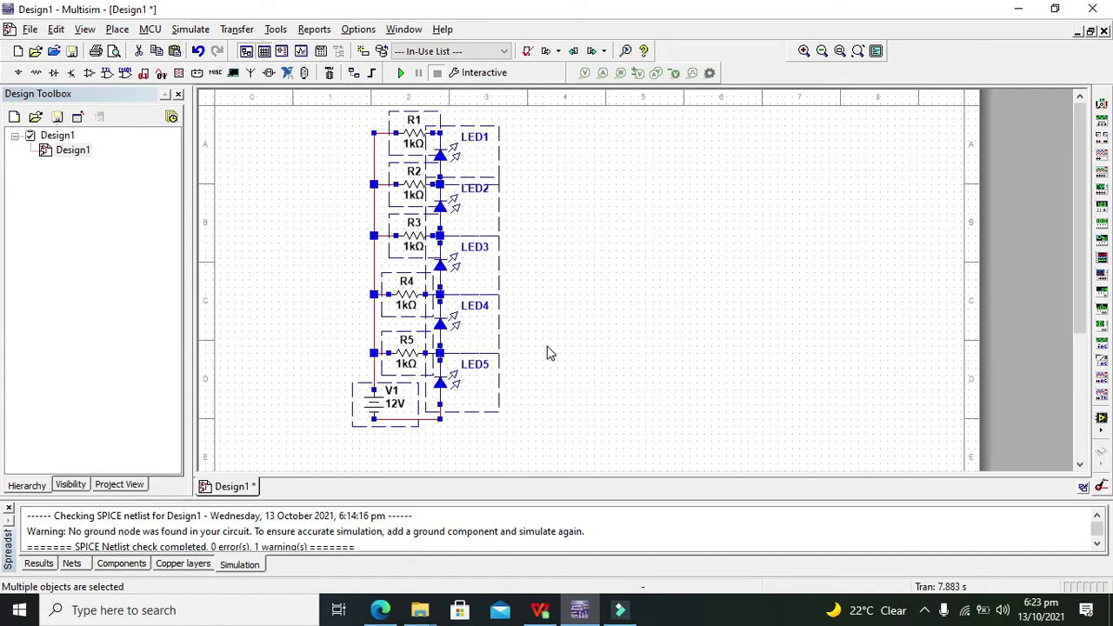
{"action": "left_click", "coordinate": [546, 346]}
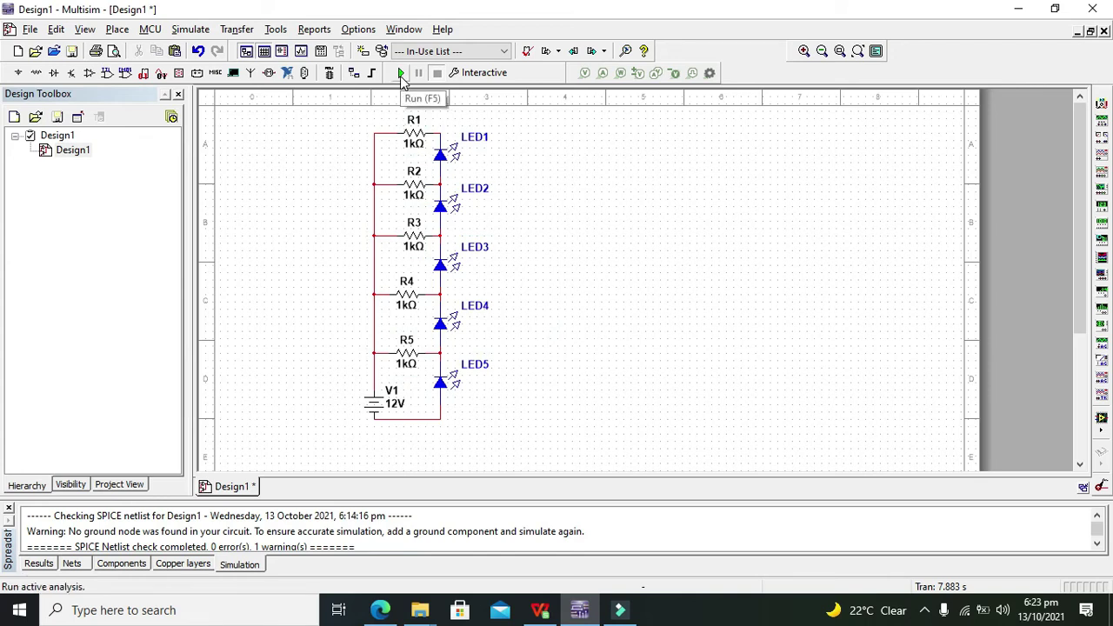
{"action": "left_click", "coordinate": [401, 73]}
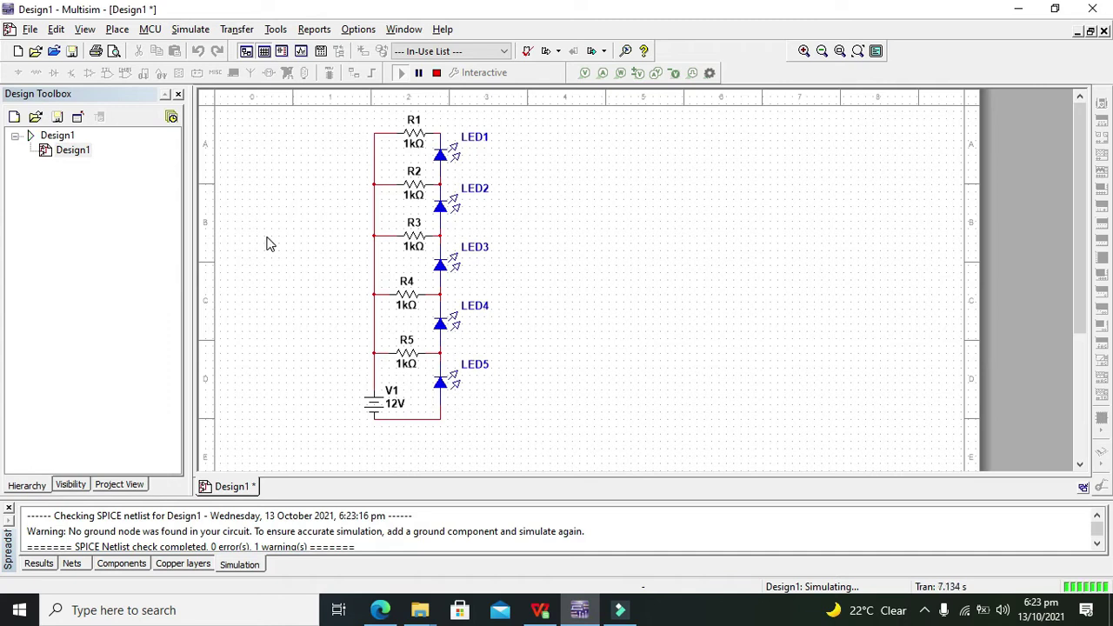
Step: Stop the simulation and place a GROUND component below battery V1
{"action": "left_click", "coordinate": [437, 72]}
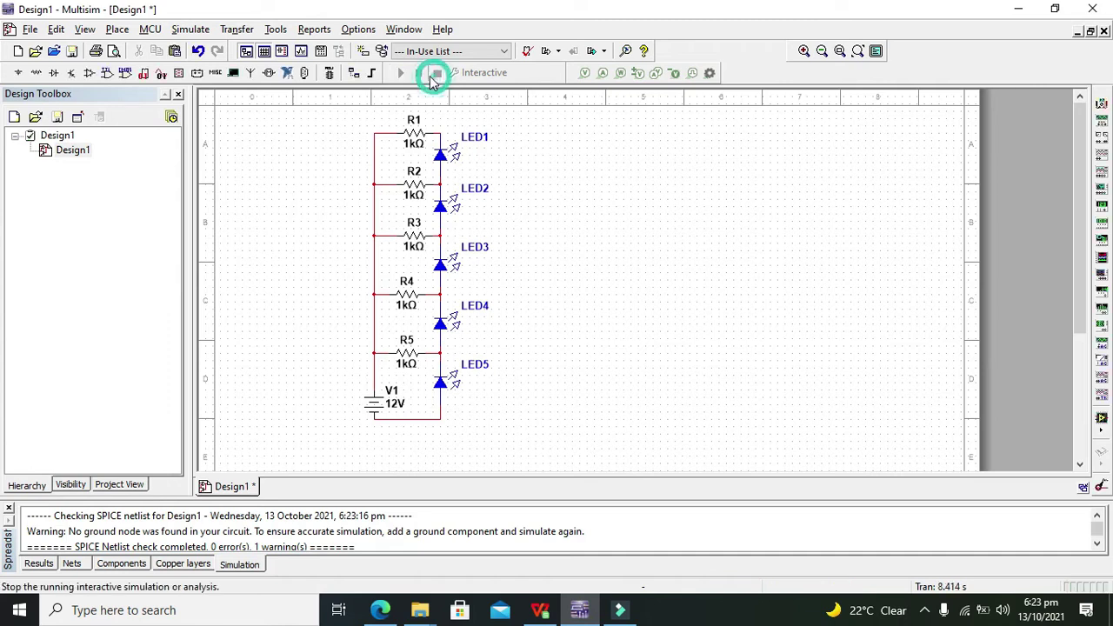
{"action": "left_click", "coordinate": [17, 74]}
{"action": "left_click", "coordinate": [364, 116]}
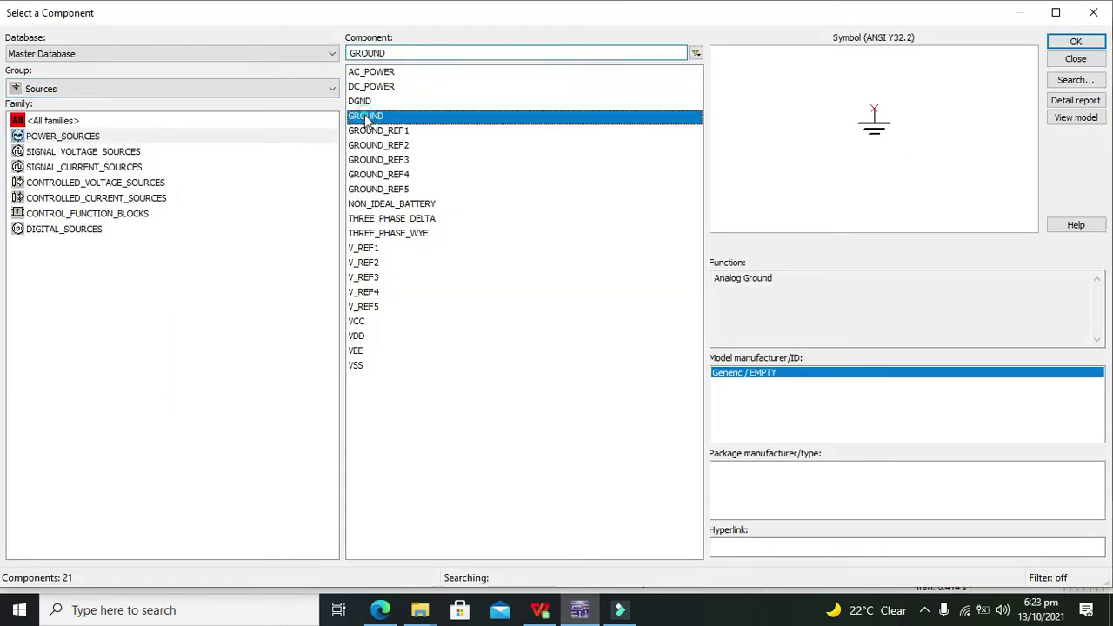
{"action": "left_click", "coordinate": [1076, 41]}
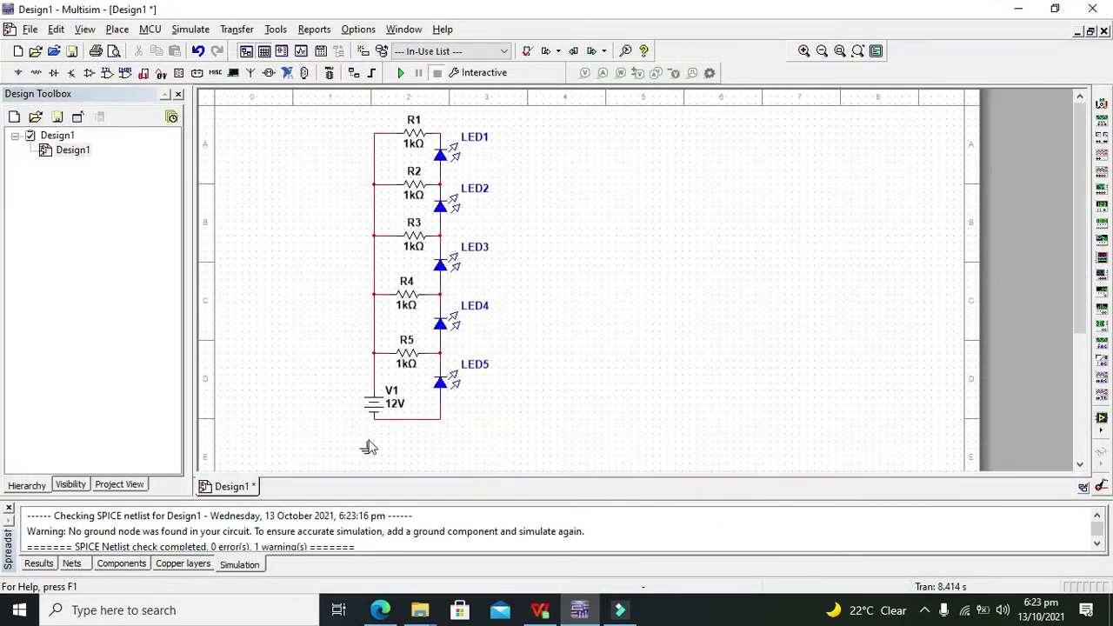
{"action": "left_click", "coordinate": [384, 426]}
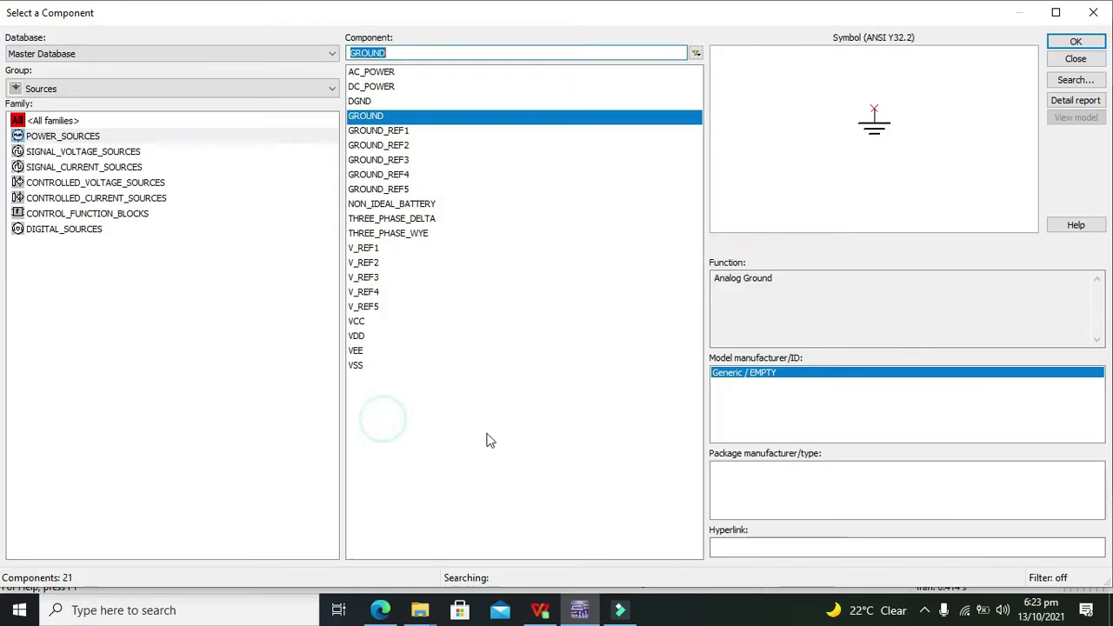
{"action": "left_click", "coordinate": [1093, 14]}
Step: Run the simulation again with the ground in place, then stop it
{"action": "left_click", "coordinate": [400, 73]}
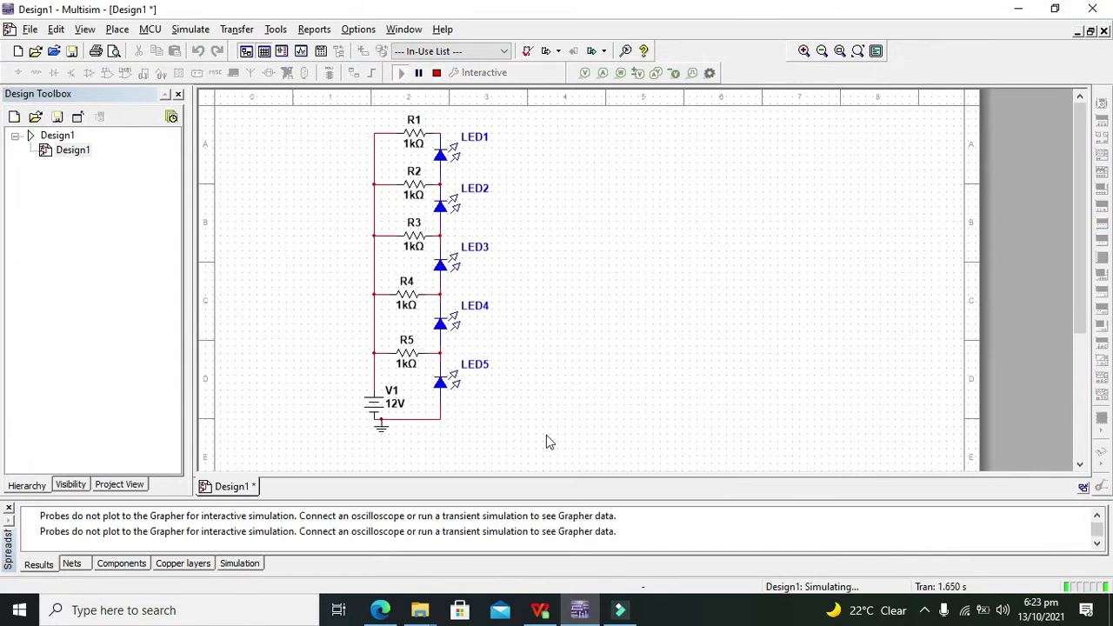
{"action": "left_click", "coordinate": [427, 222]}
{"action": "left_click", "coordinate": [436, 73]}
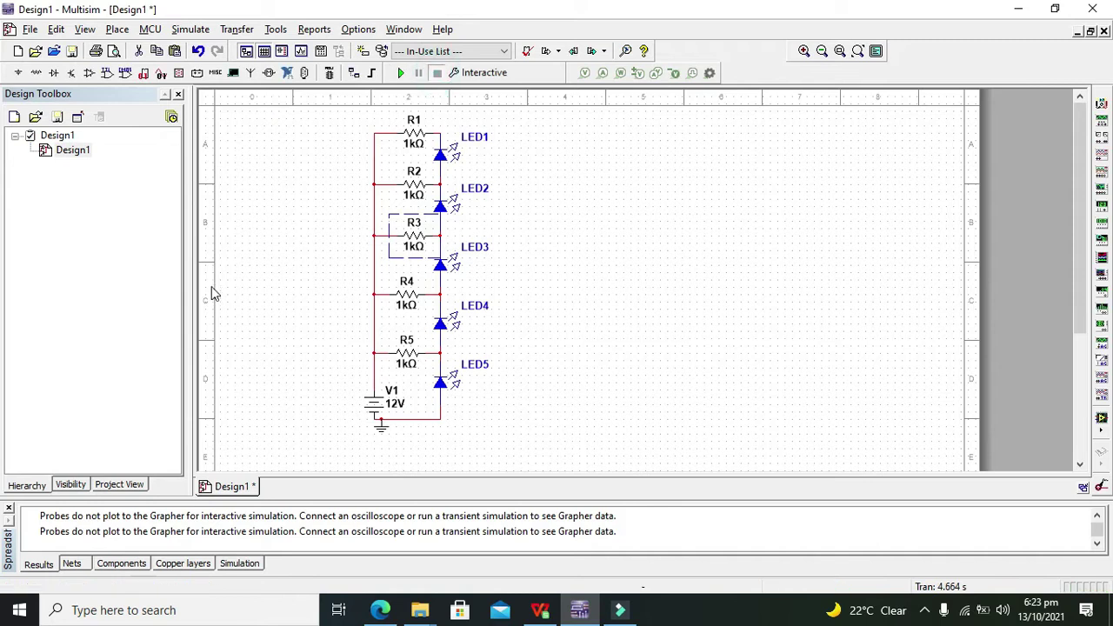
Step: Reposition the ground symbol under the bottom wire
{"action": "left_click", "coordinate": [373, 369]}
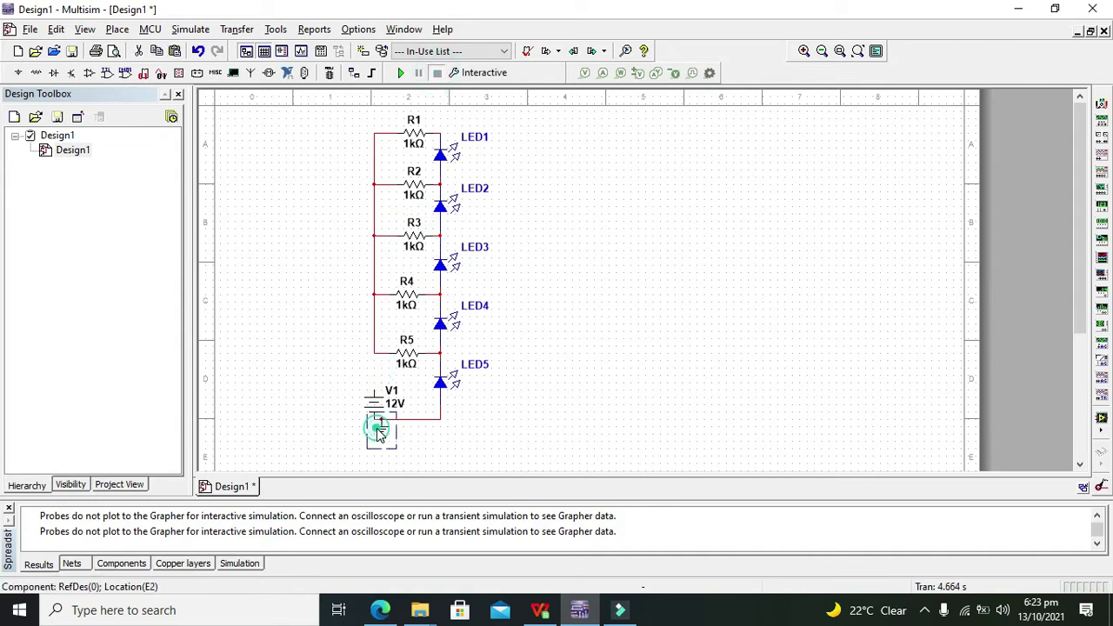
{"action": "left_click", "coordinate": [380, 432]}
{"action": "right_click", "coordinate": [405, 437]}
{"action": "left_click", "coordinate": [487, 293]}
{"action": "left_click", "coordinate": [449, 428]}
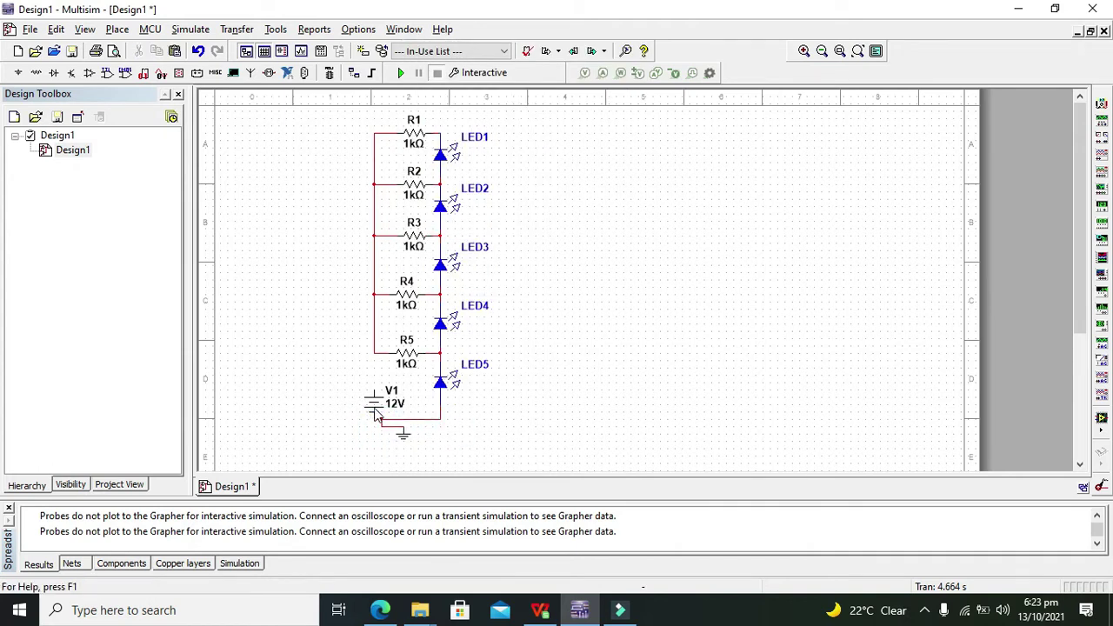
Step: Flip battery V1 vertically
{"action": "left_click", "coordinate": [375, 415]}
{"action": "left_click", "coordinate": [379, 430]}
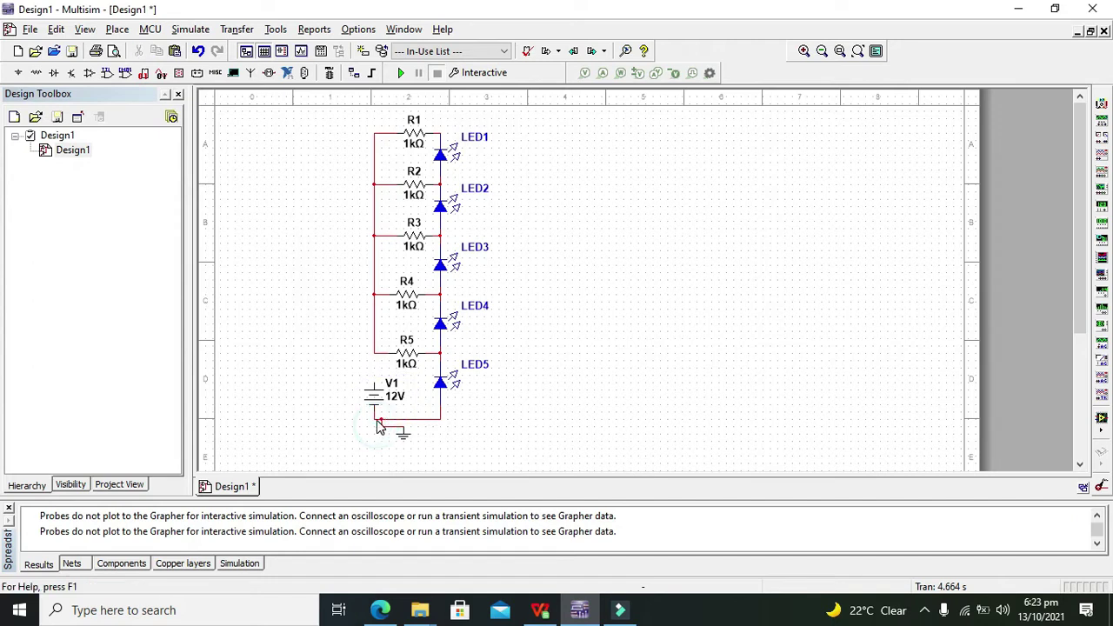
{"action": "left_click", "coordinate": [376, 422]}
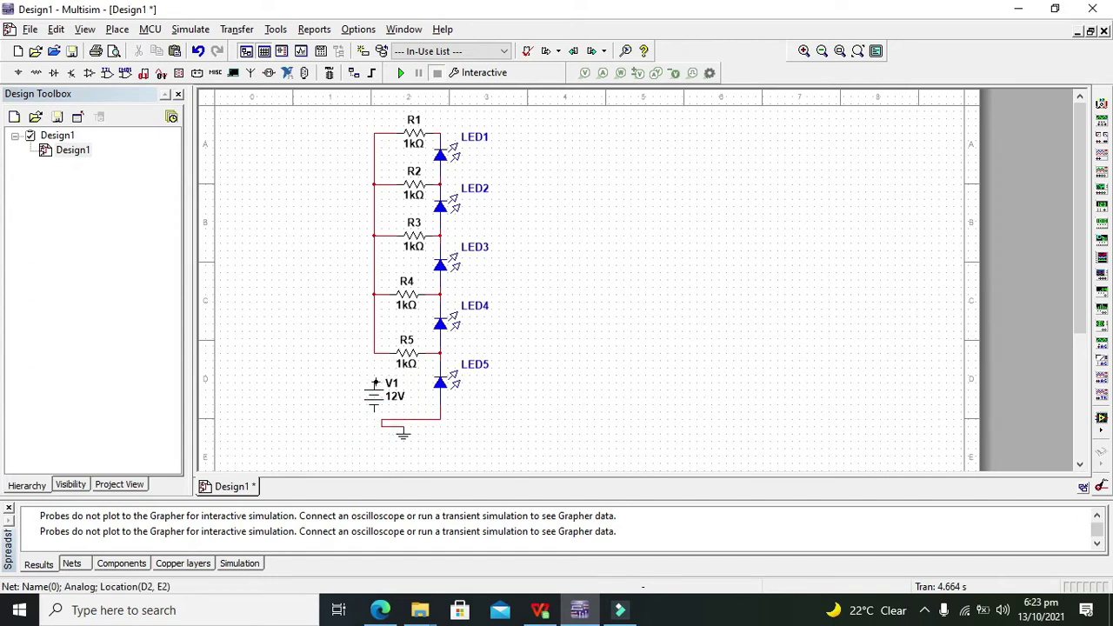
{"action": "right_click", "coordinate": [376, 409]}
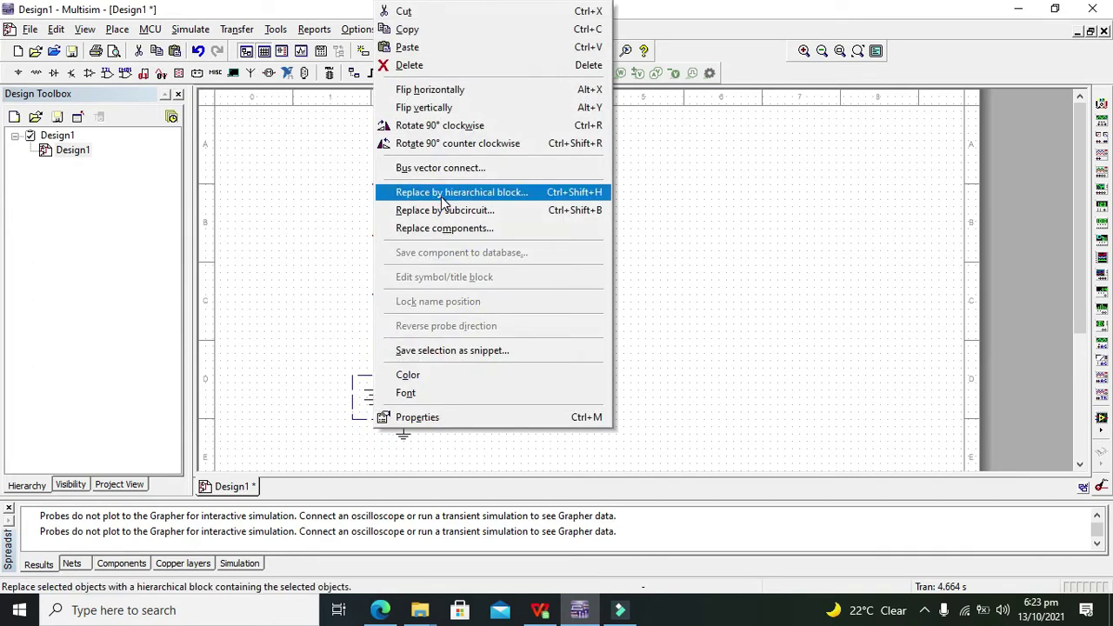
{"action": "left_click", "coordinate": [429, 108]}
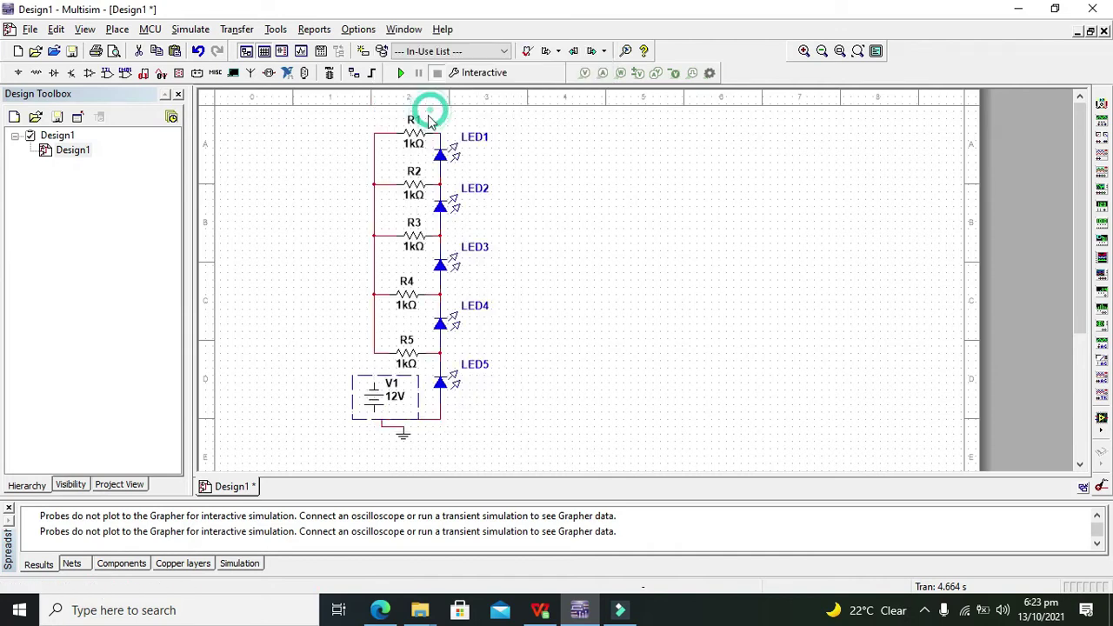
Step: Wire V1's top terminal to the R5 junction and its bottom terminal to the ground wire
{"action": "left_click", "coordinate": [374, 380]}
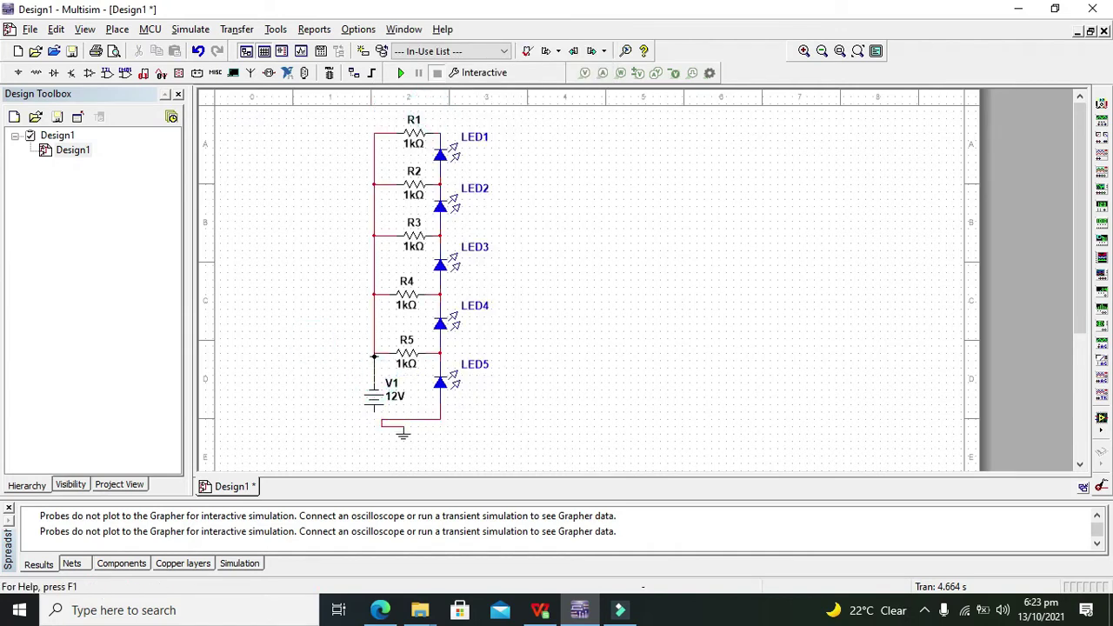
{"action": "left_click", "coordinate": [374, 353]}
{"action": "left_click", "coordinate": [373, 416]}
{"action": "left_click", "coordinate": [381, 422]}
Step: Run the simulation, change V1 to 15V, and restart the simulation at 15V
{"action": "left_click", "coordinate": [400, 73]}
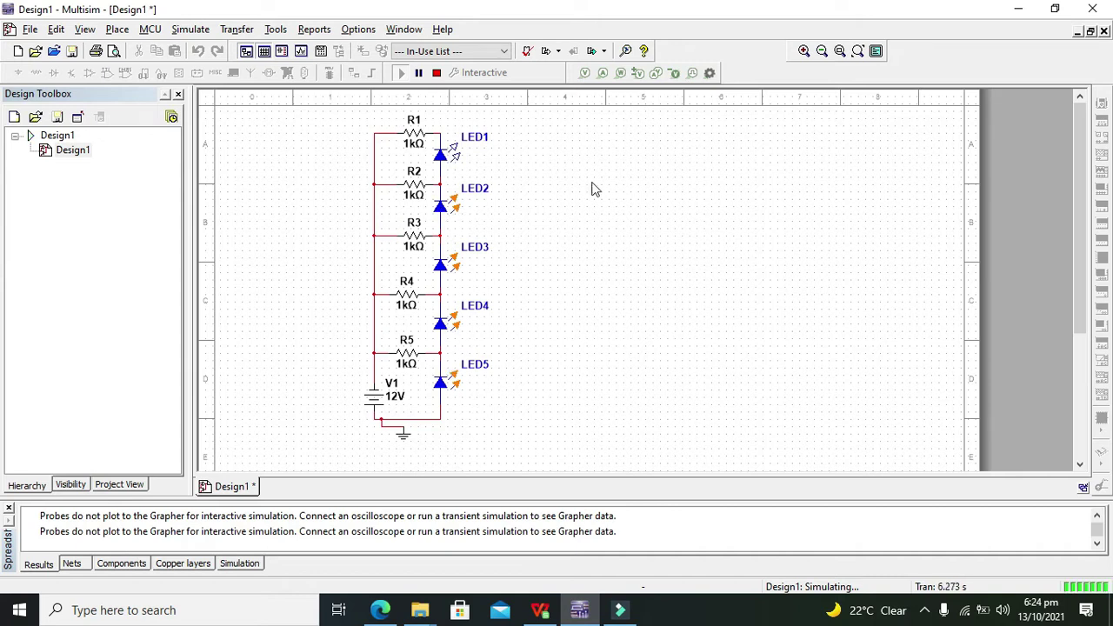
{"action": "double_click", "coordinate": [372, 393]}
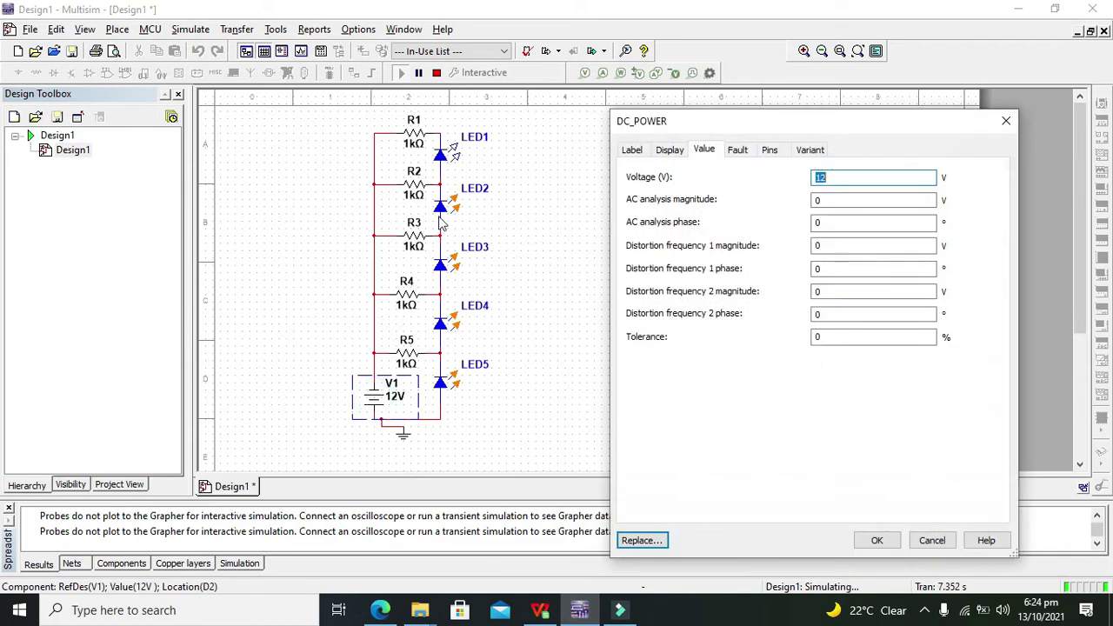
{"action": "left_click", "coordinate": [876, 180]}
{"action": "key", "text": "Return"}
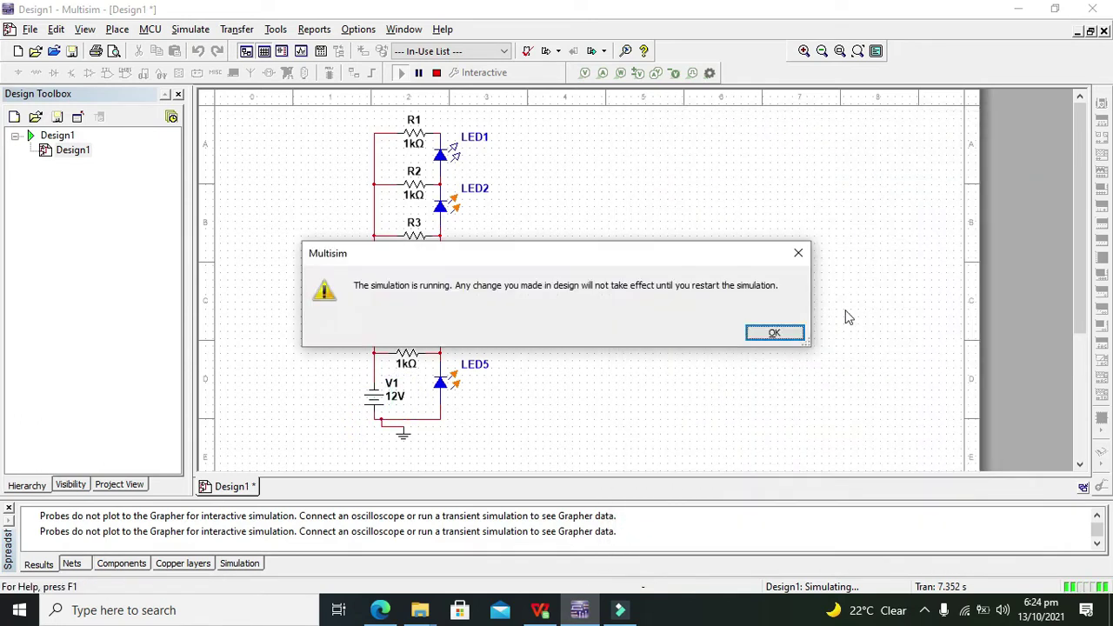
{"action": "left_click", "coordinate": [775, 334]}
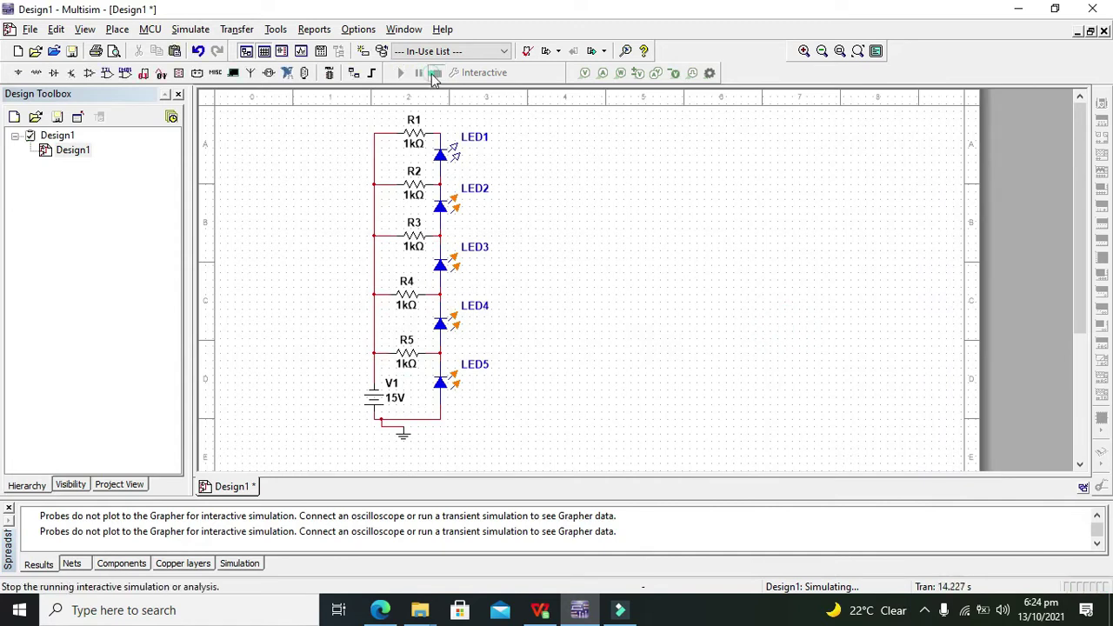
{"action": "left_click", "coordinate": [436, 72]}
{"action": "left_click", "coordinate": [401, 73]}
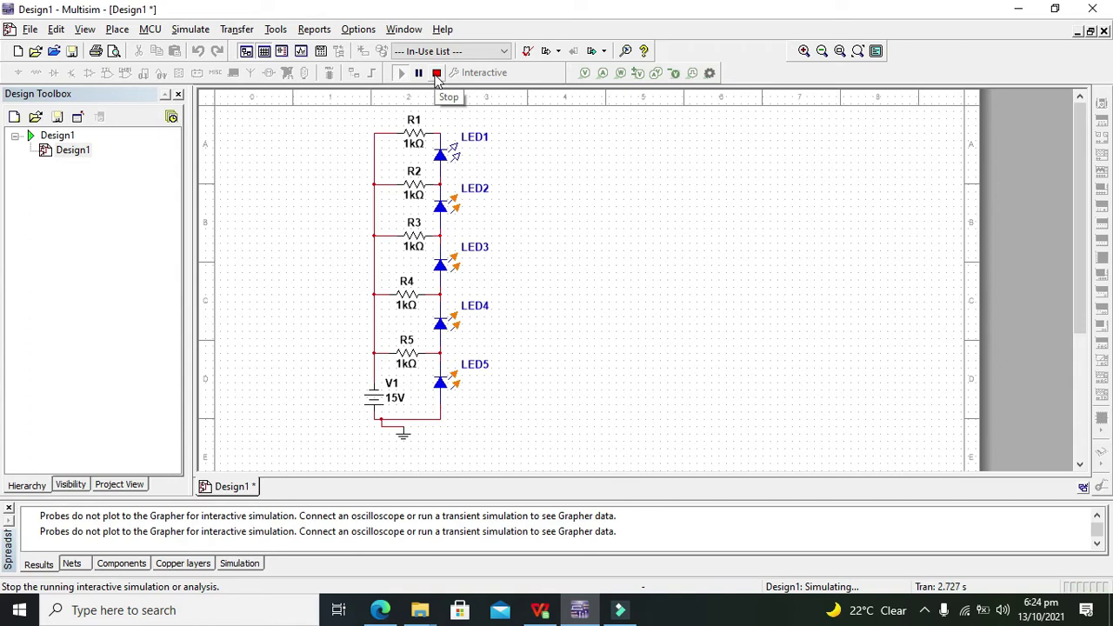
Step: Set V1 to 15.6V and run a simulation, then stop it
{"action": "left_click", "coordinate": [436, 74]}
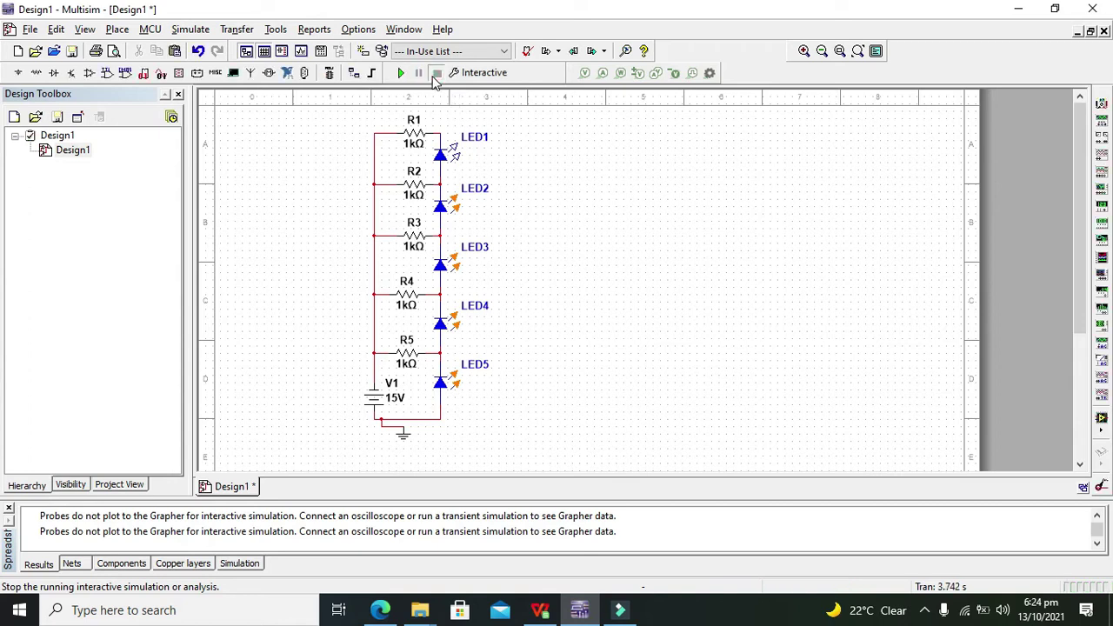
{"action": "double_click", "coordinate": [376, 411]}
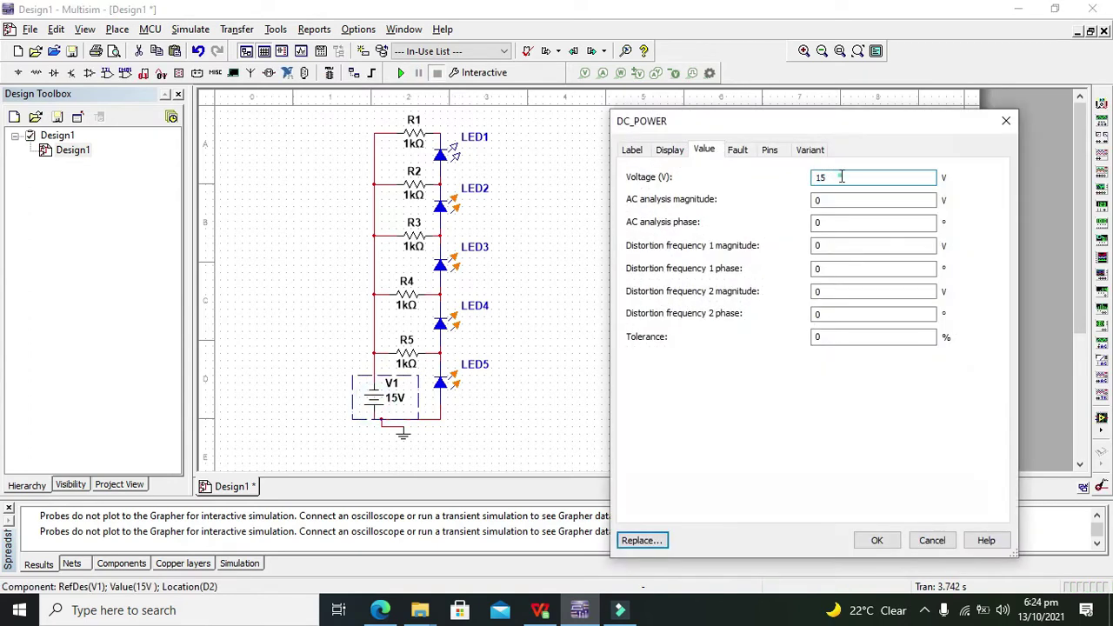
{"action": "type", "text": ".6"}
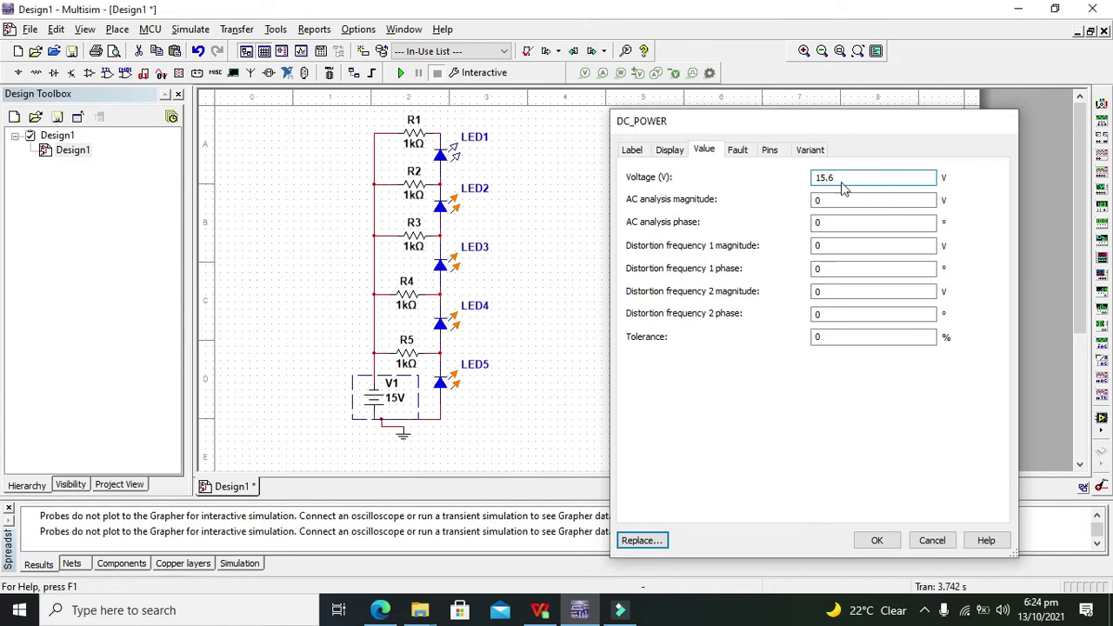
{"action": "key", "text": "Return"}
{"action": "left_click", "coordinate": [403, 74]}
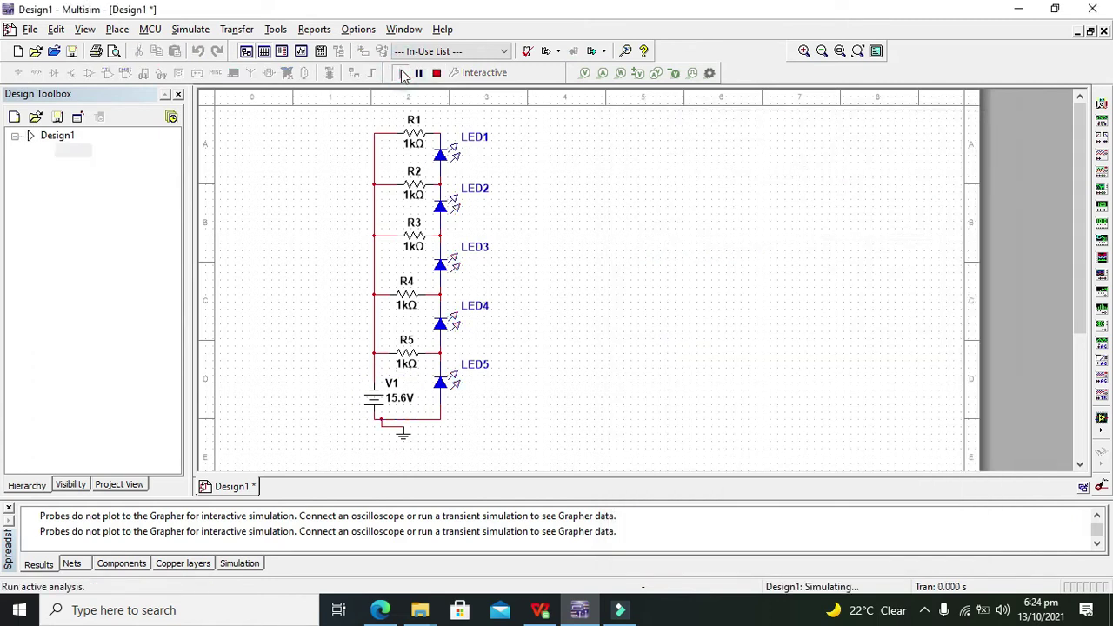
{"action": "left_click", "coordinate": [437, 73]}
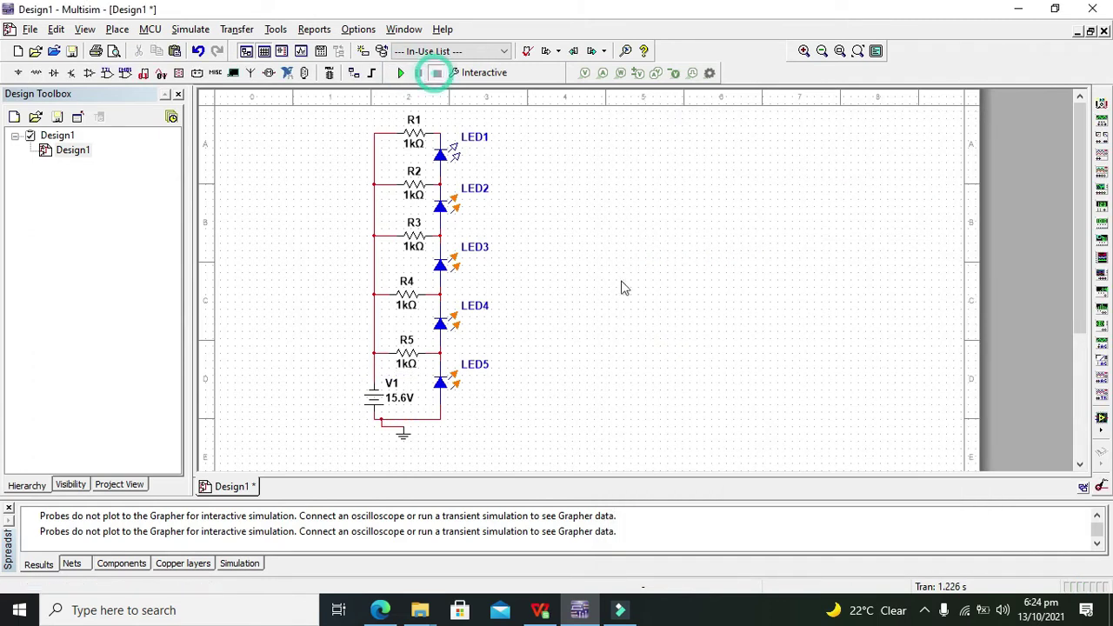
Step: Change V1 to 15.9V and run the simulation so all five LEDs light
{"action": "double_click", "coordinate": [376, 398]}
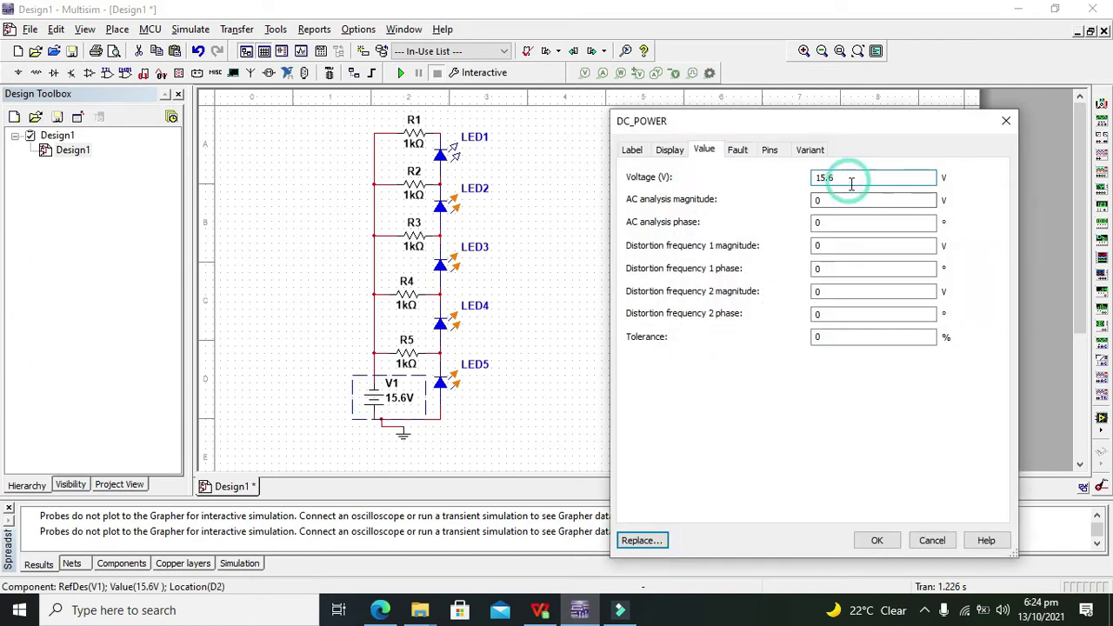
{"action": "left_click", "coordinate": [852, 180]}
{"action": "key", "text": "BackSpace"}
{"action": "key", "text": "Return"}
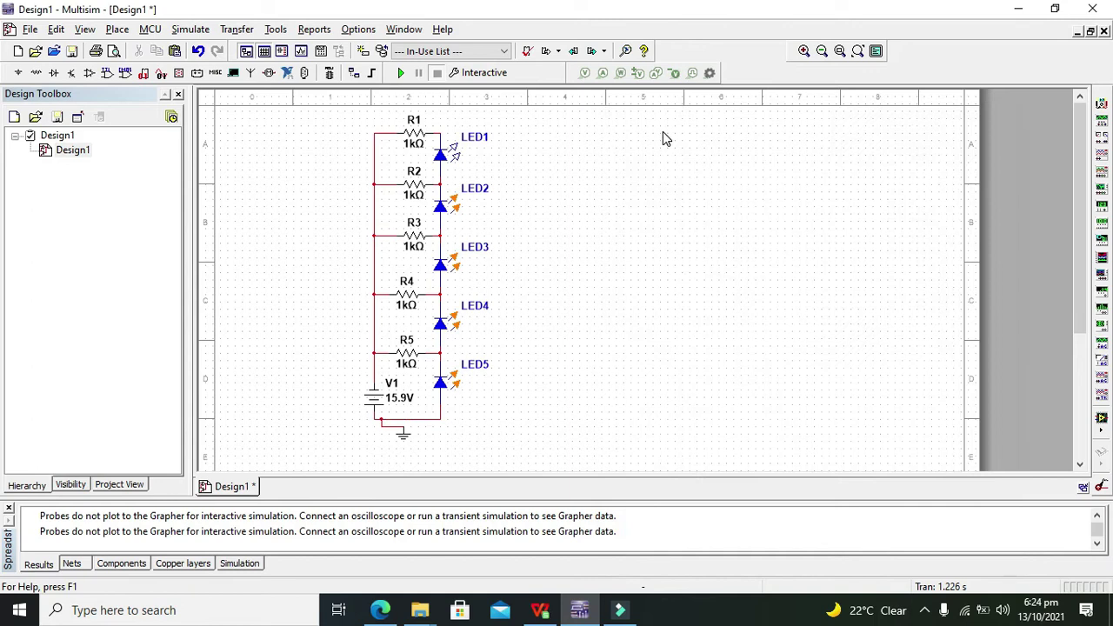
{"action": "left_click", "coordinate": [401, 73]}
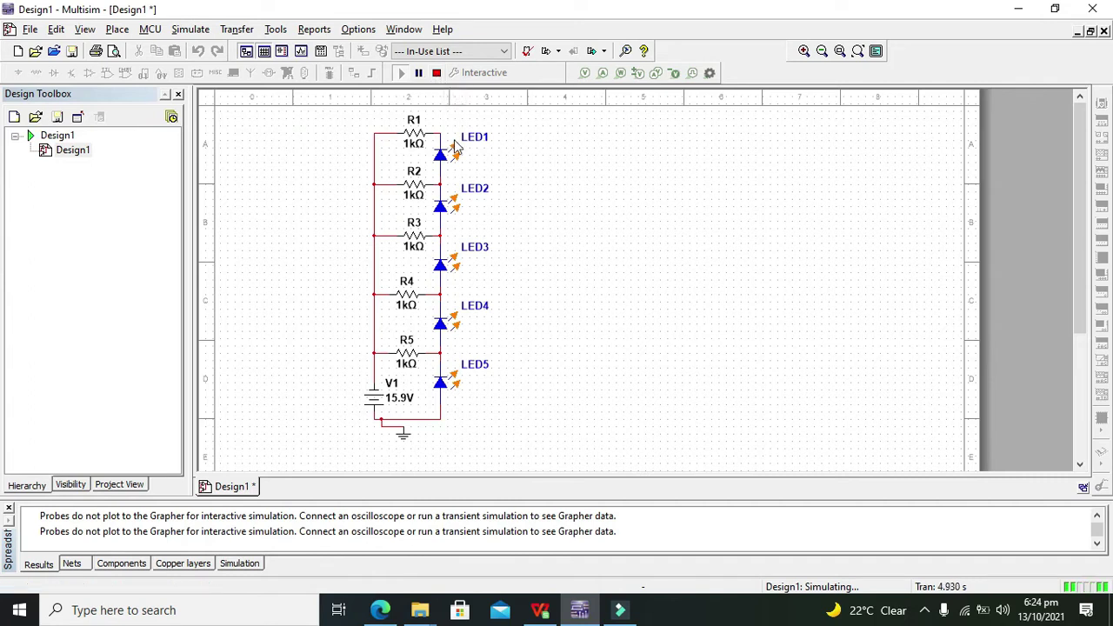
Step: Set V1 to 14V and re-simulate
{"action": "double_click", "coordinate": [373, 404]}
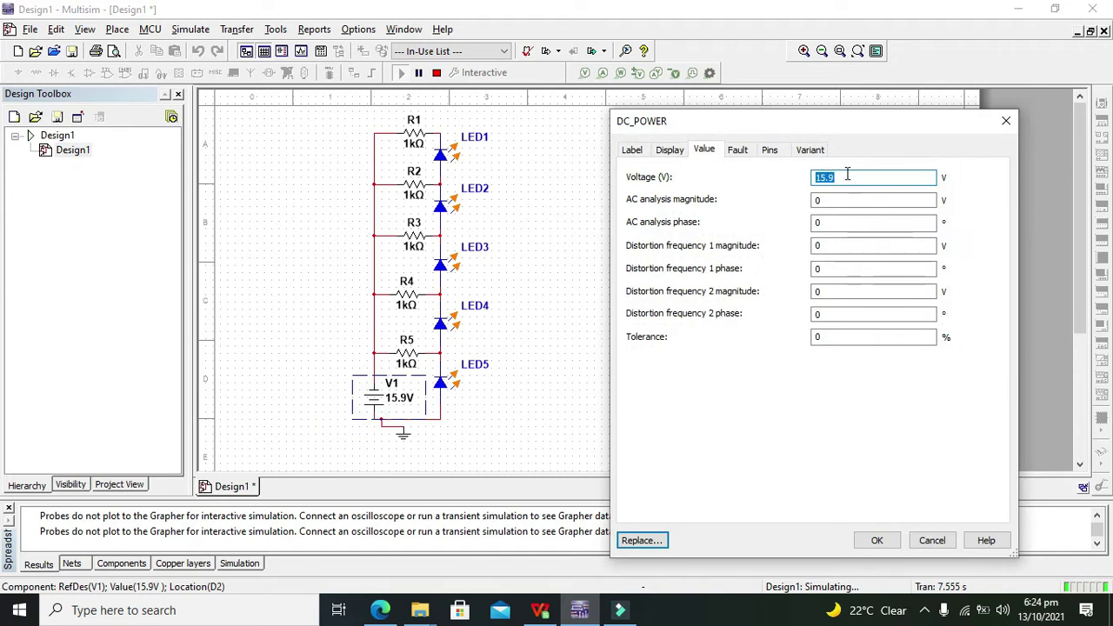
{"action": "double_click", "coordinate": [844, 176]}
{"action": "type", "text": "14"}
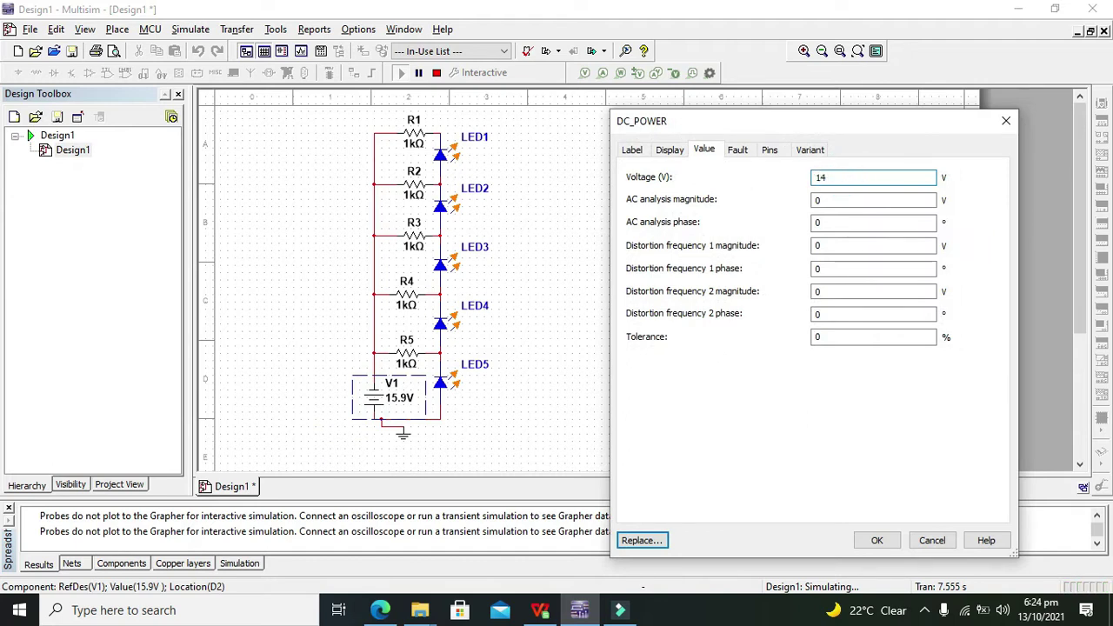
{"action": "key", "text": "Return"}
{"action": "key", "text": "Return"}
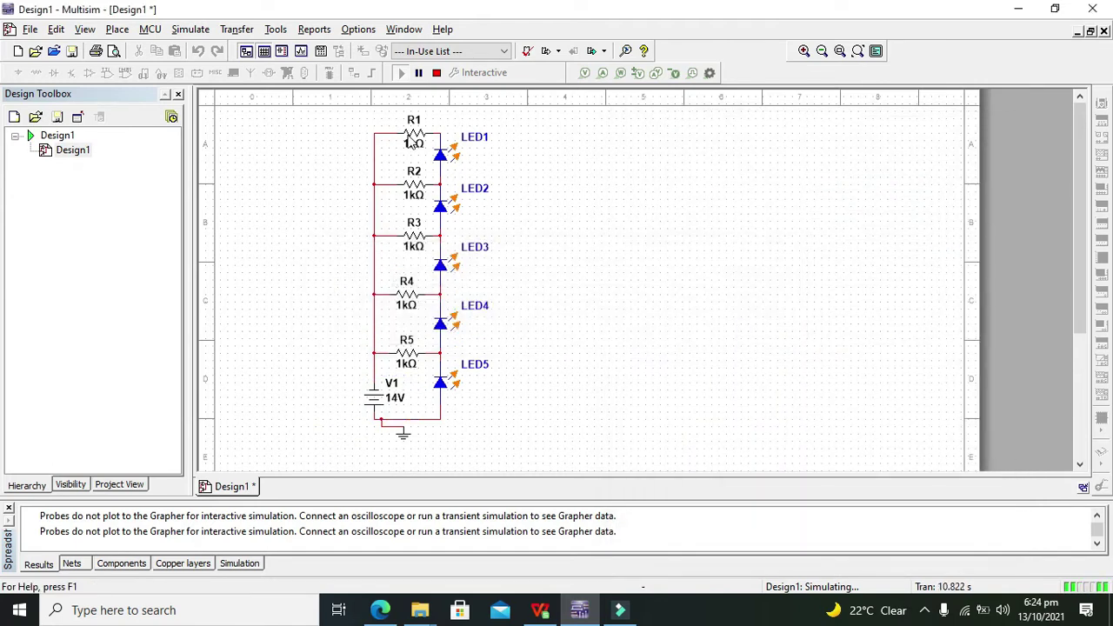
{"action": "left_click", "coordinate": [436, 72]}
{"action": "left_click", "coordinate": [407, 75]}
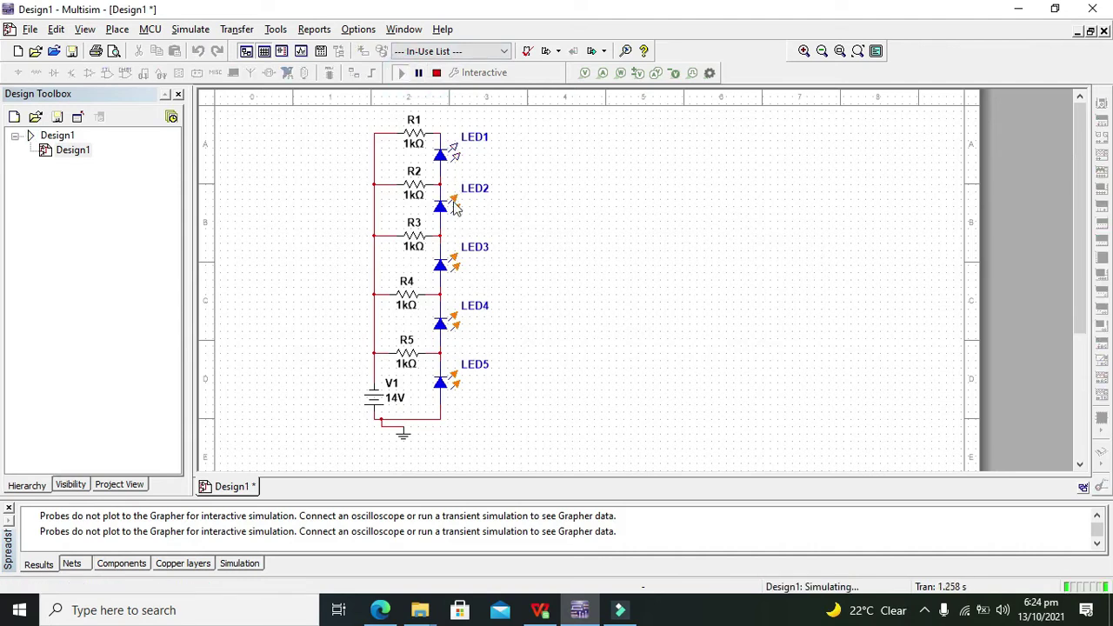
{"action": "left_click", "coordinate": [436, 72]}
Step: Lower V1 to 13V and re-simulate
{"action": "left_click", "coordinate": [372, 400]}
{"action": "double_click", "coordinate": [372, 400]}
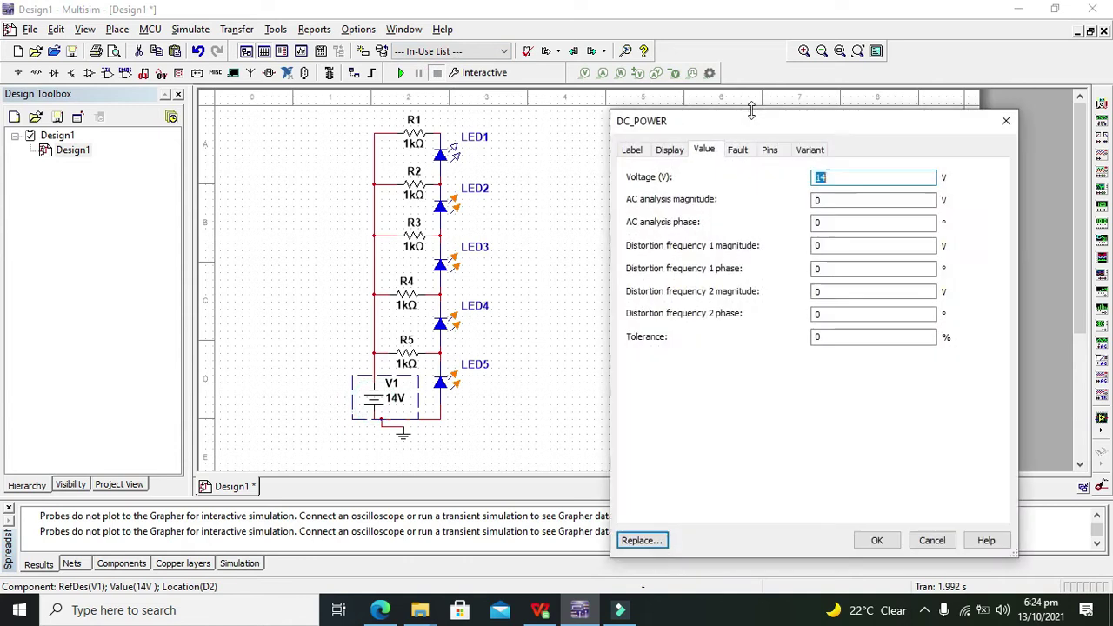
{"action": "left_click", "coordinate": [853, 177]}
{"action": "key", "text": "BackSpace"}
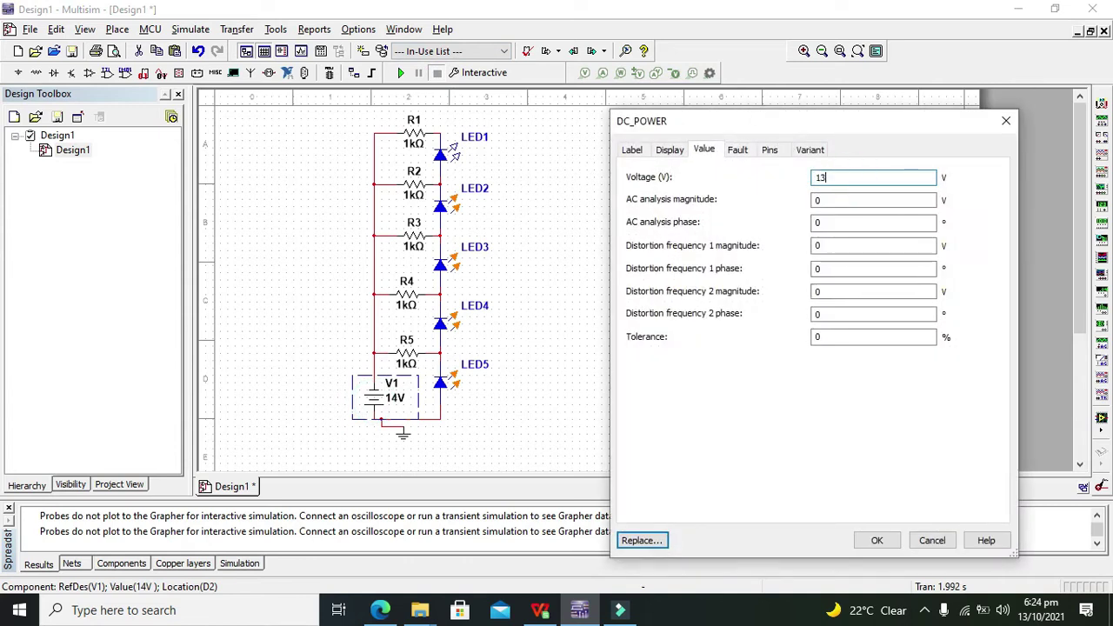
{"action": "type", "text": "3"}
{"action": "key", "text": "Return"}
{"action": "left_click", "coordinate": [406, 75]}
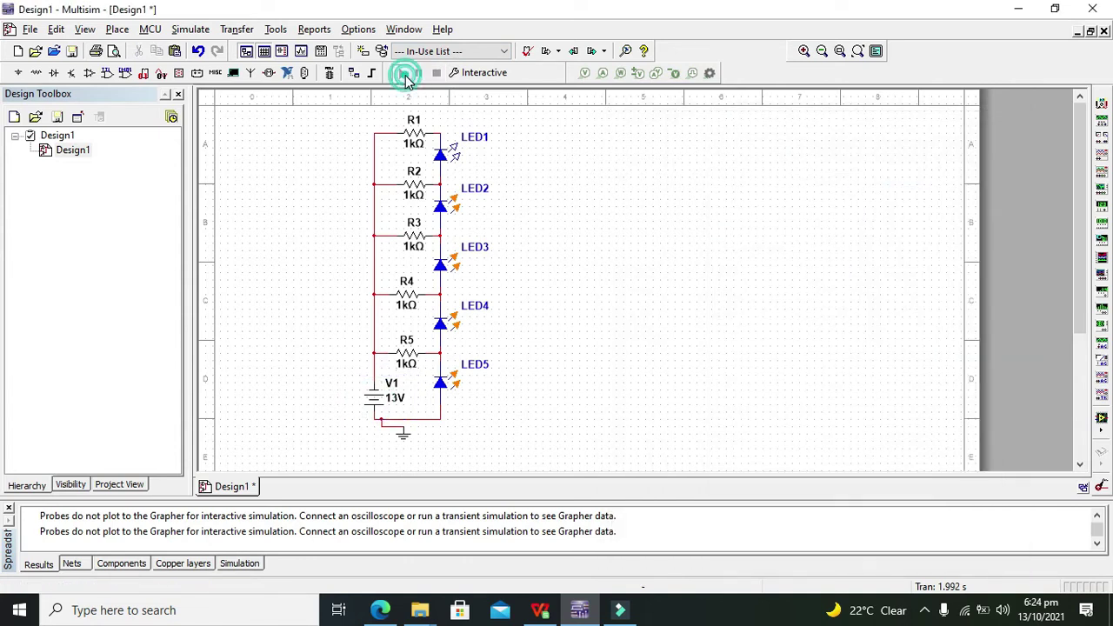
{"action": "left_click", "coordinate": [436, 73]}
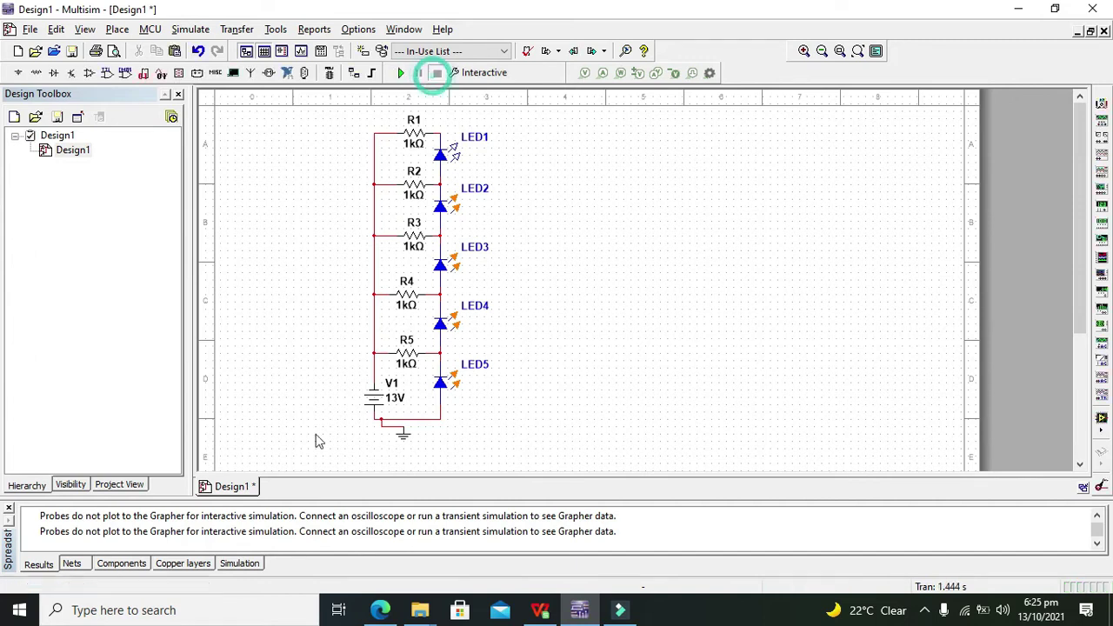
Step: Lower V1 to 12V and re-simulate
{"action": "double_click", "coordinate": [372, 398]}
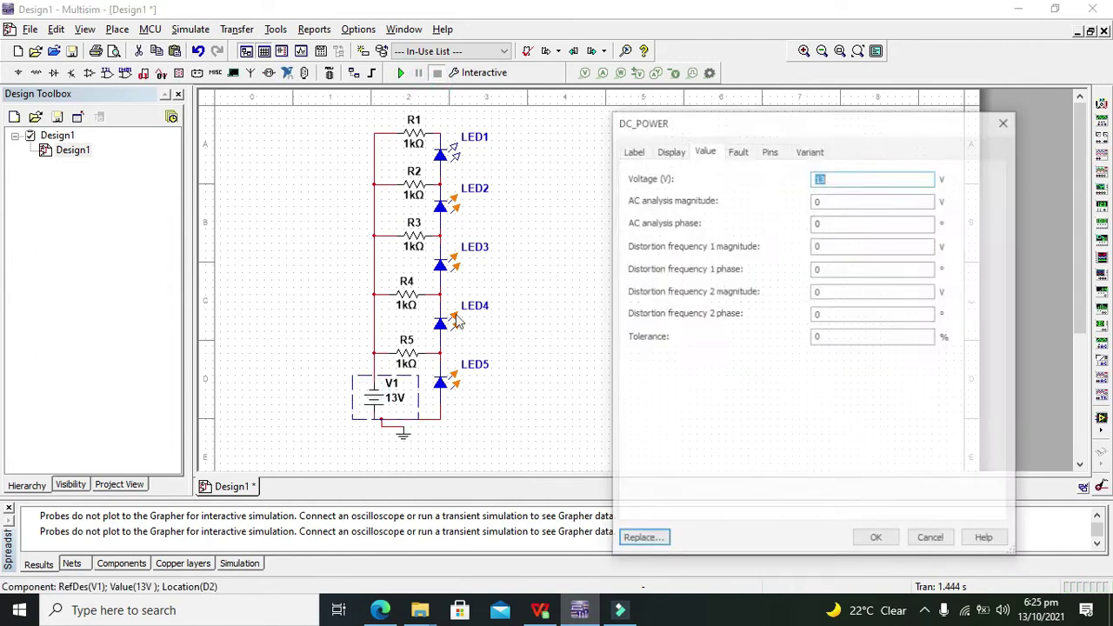
{"action": "left_click", "coordinate": [853, 180]}
{"action": "key", "text": "BackSpace"}
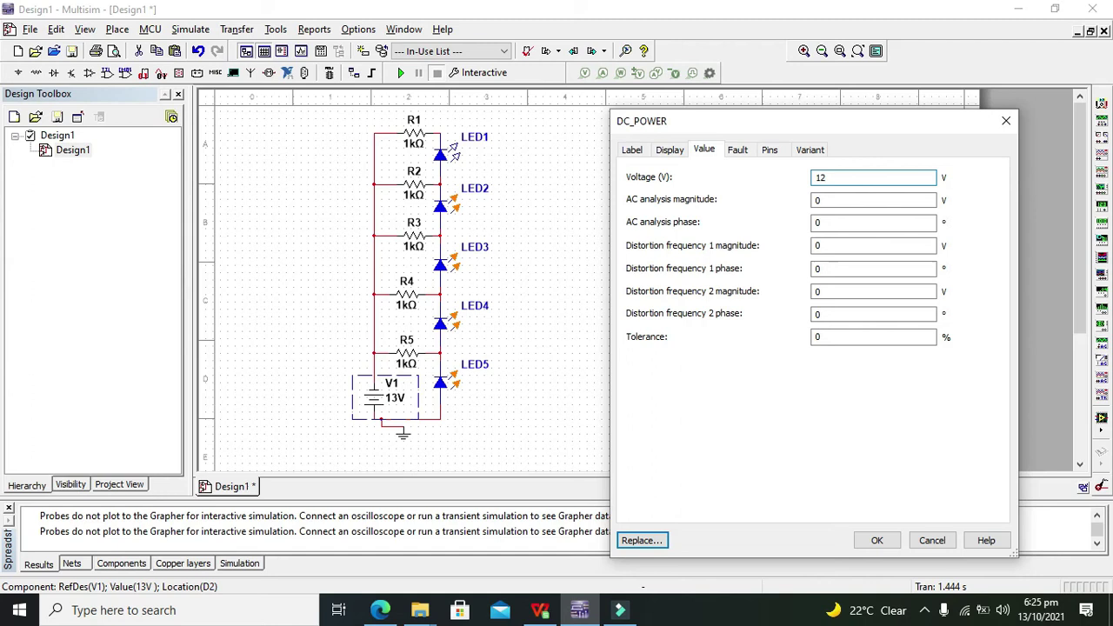
{"action": "type", "text": "2"}
{"action": "key", "text": "Return"}
{"action": "left_click", "coordinate": [404, 73]}
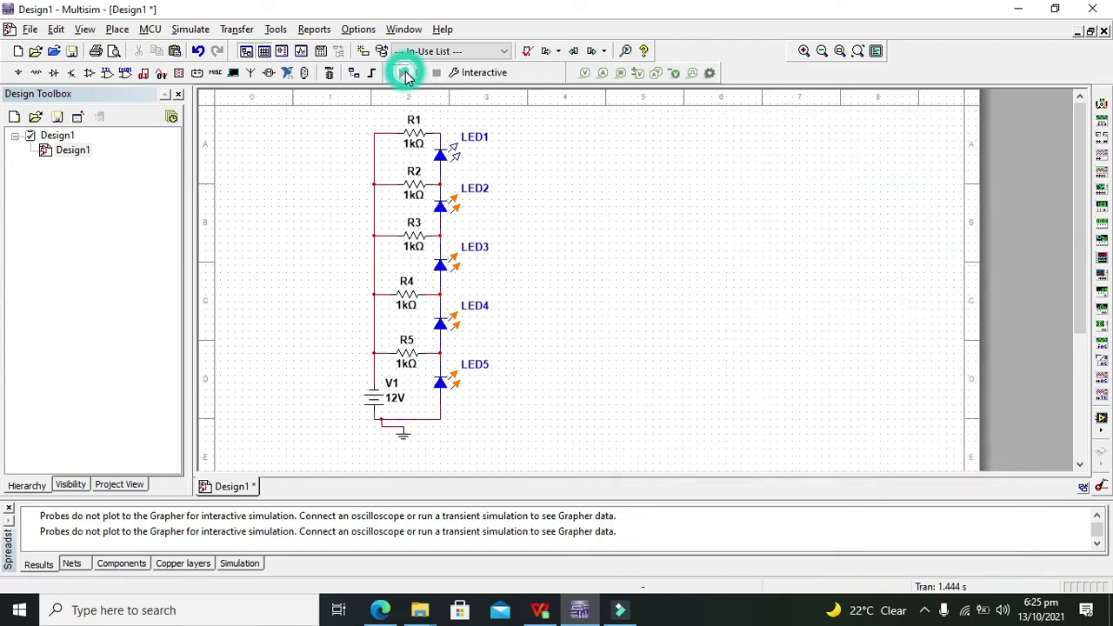
{"action": "left_click", "coordinate": [436, 73]}
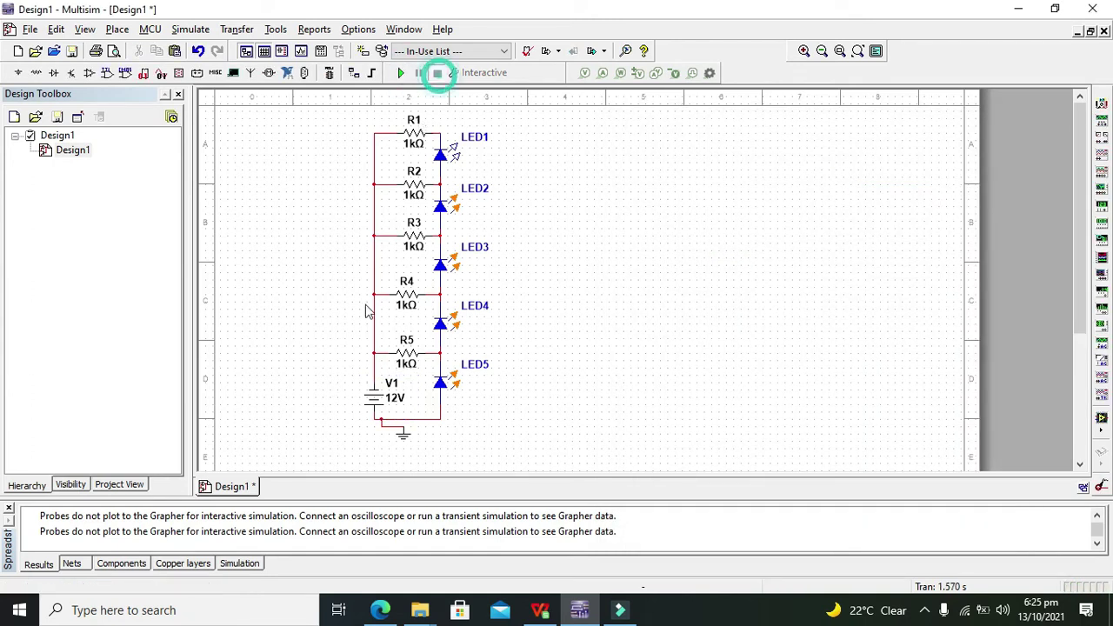
Step: Lower V1 to 11.5V and simulate, leaving LED1 and LED2 dark
{"action": "left_click", "coordinate": [372, 399]}
{"action": "double_click", "coordinate": [372, 399]}
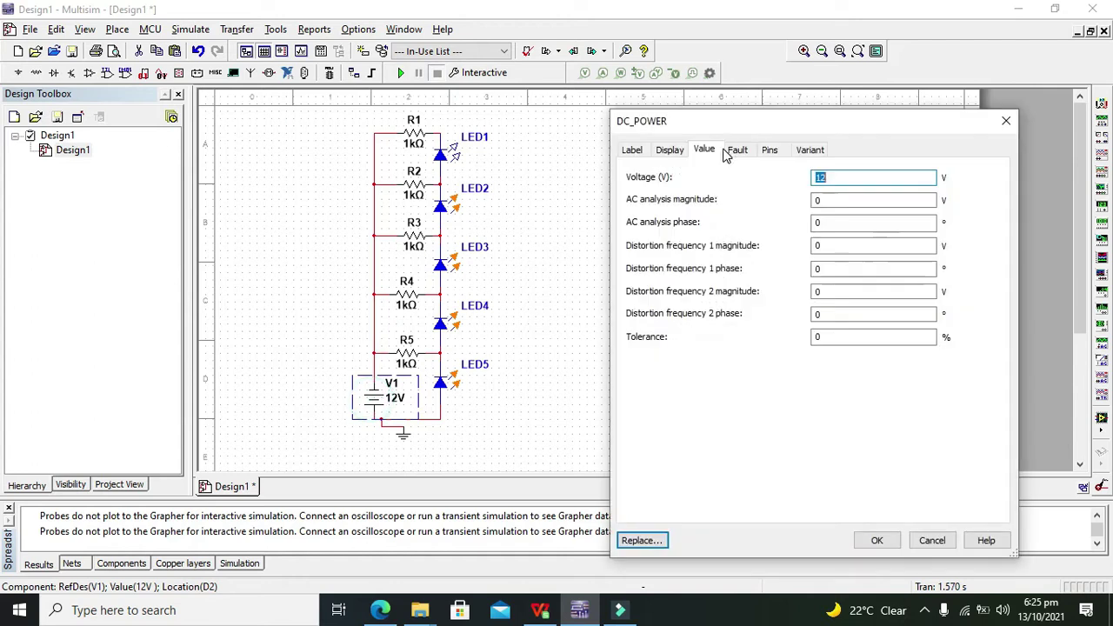
{"action": "double_click", "coordinate": [841, 177]}
{"action": "type", "text": "11.5"}
{"action": "key", "text": "Return"}
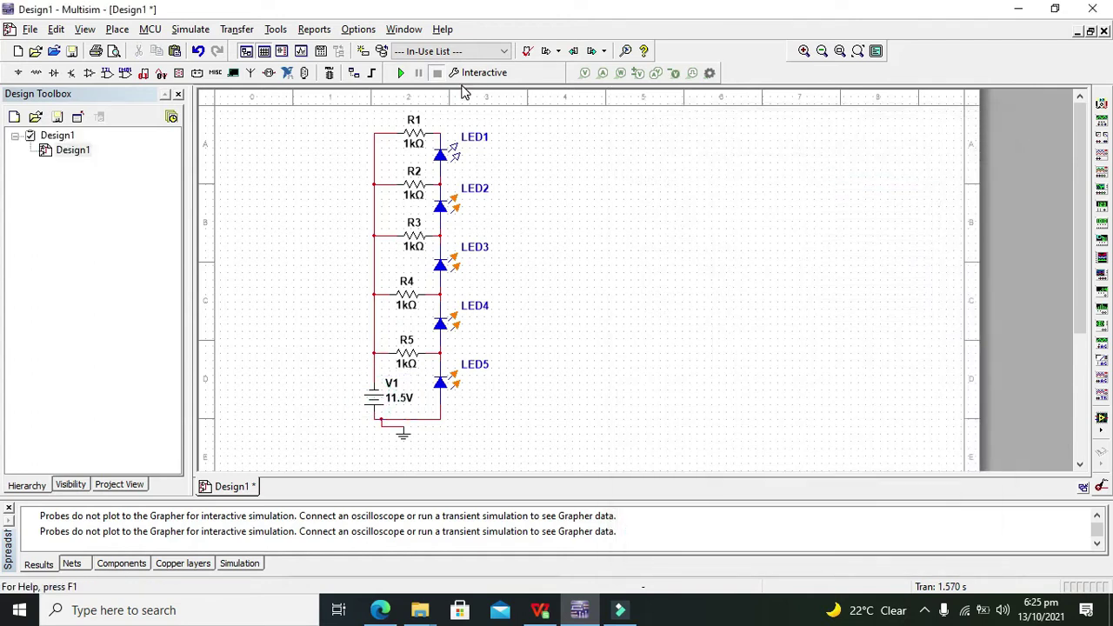
{"action": "left_click", "coordinate": [399, 74]}
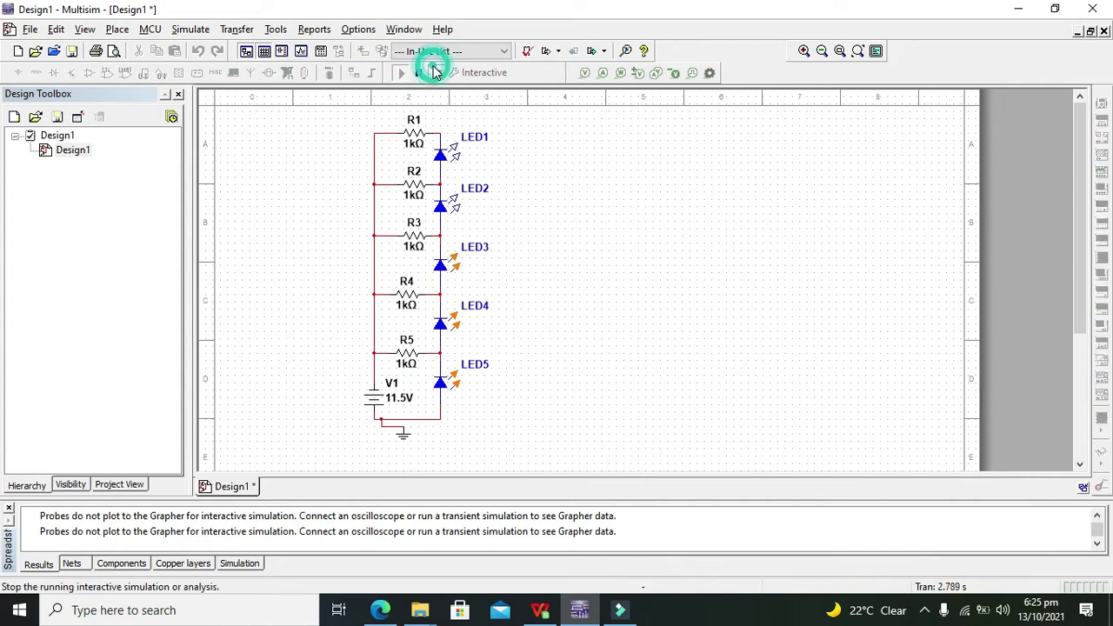
{"action": "left_click", "coordinate": [437, 73]}
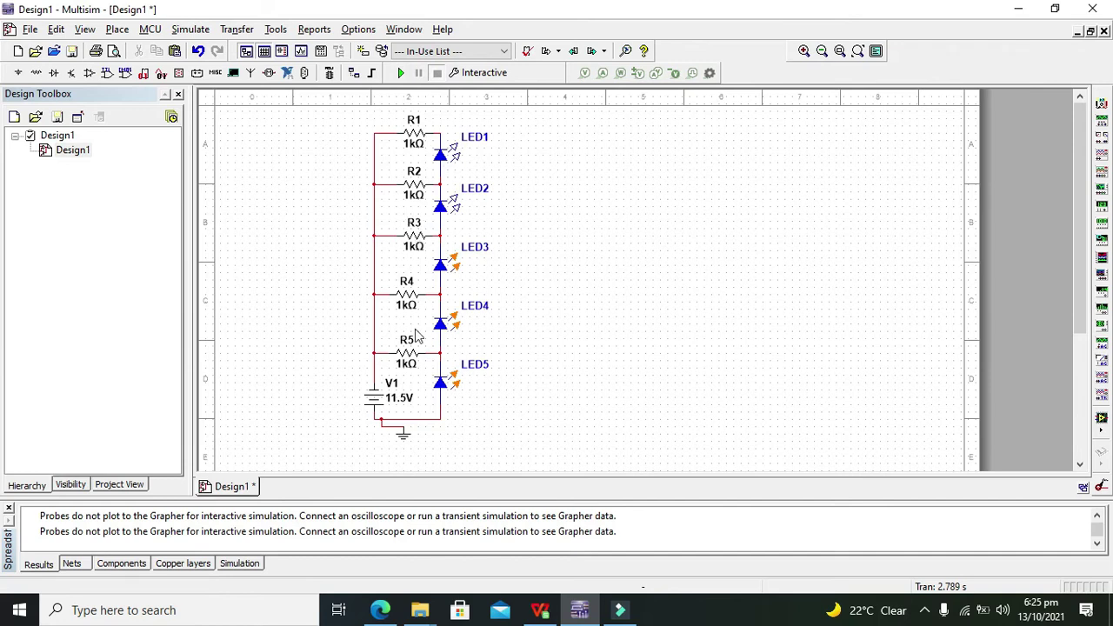
Step: Set V1 to 11.0V and run a simulation
{"action": "double_click", "coordinate": [386, 399]}
{"action": "double_click", "coordinate": [860, 178]}
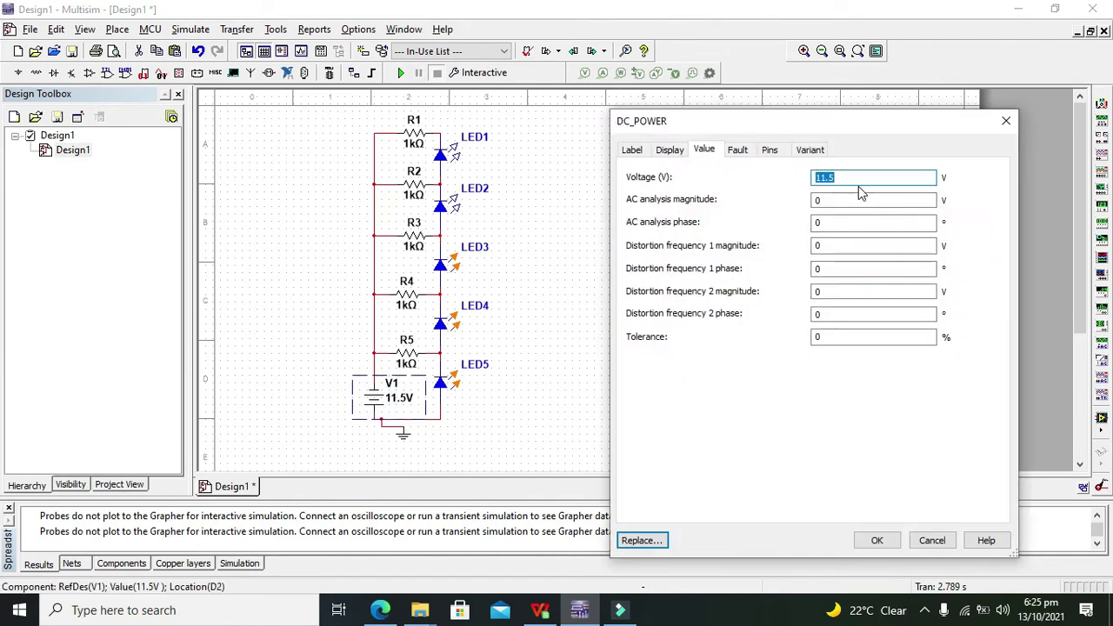
{"action": "left_click", "coordinate": [859, 179]}
{"action": "key", "text": "BackSpace"}
{"action": "key", "text": "Return"}
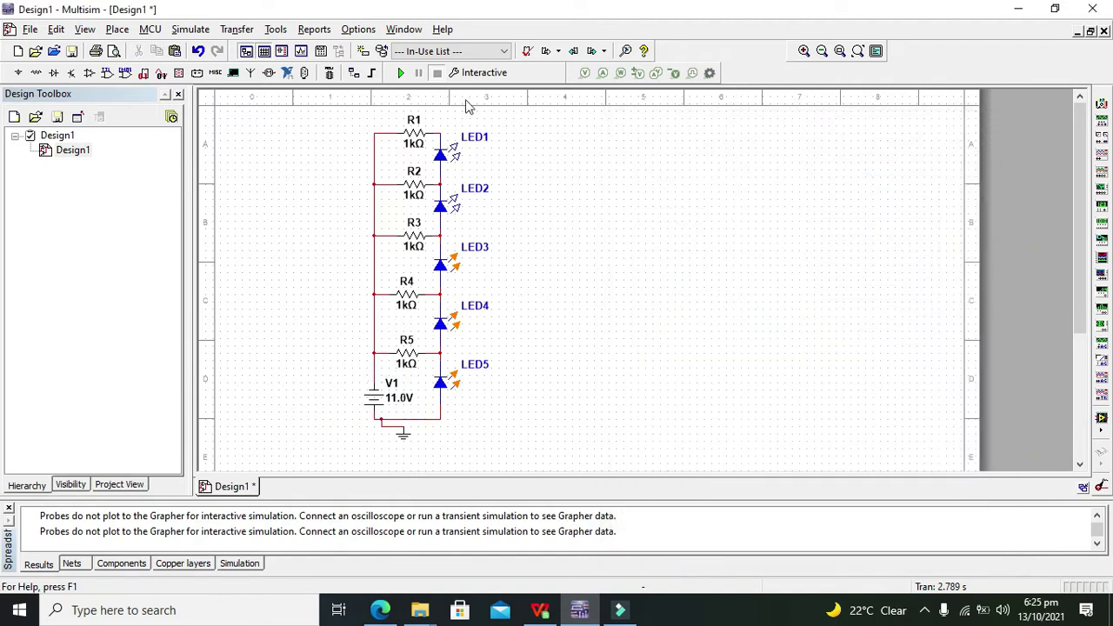
{"action": "left_click", "coordinate": [400, 75]}
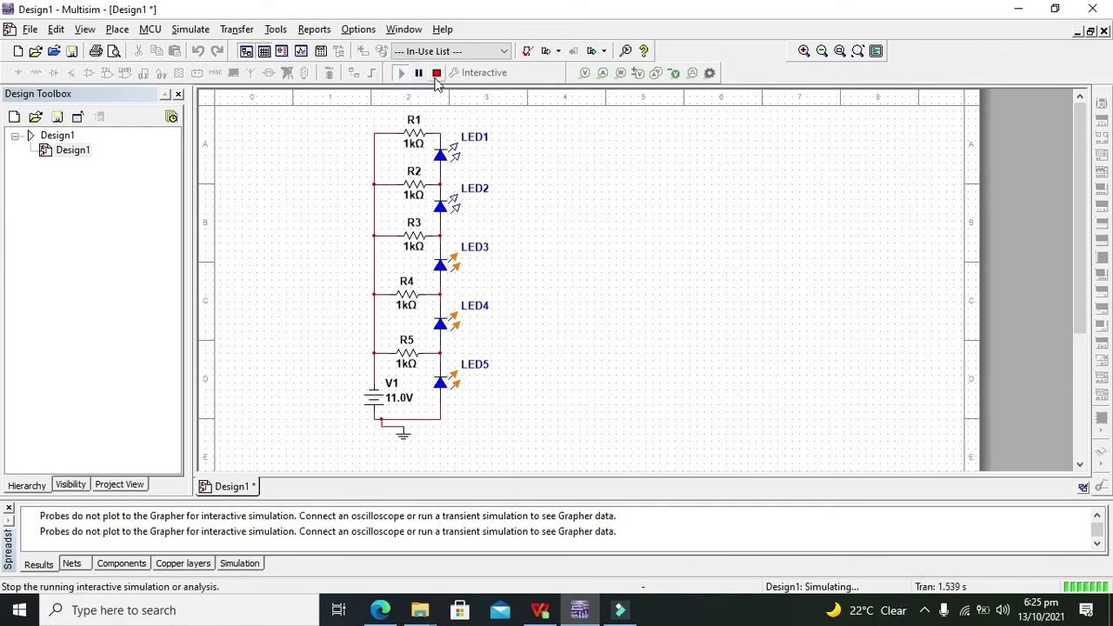
{"action": "left_click", "coordinate": [436, 72]}
Step: Lower V1 to 10.7V and re-simulate
{"action": "left_click", "coordinate": [374, 398]}
{"action": "double_click", "coordinate": [374, 398]}
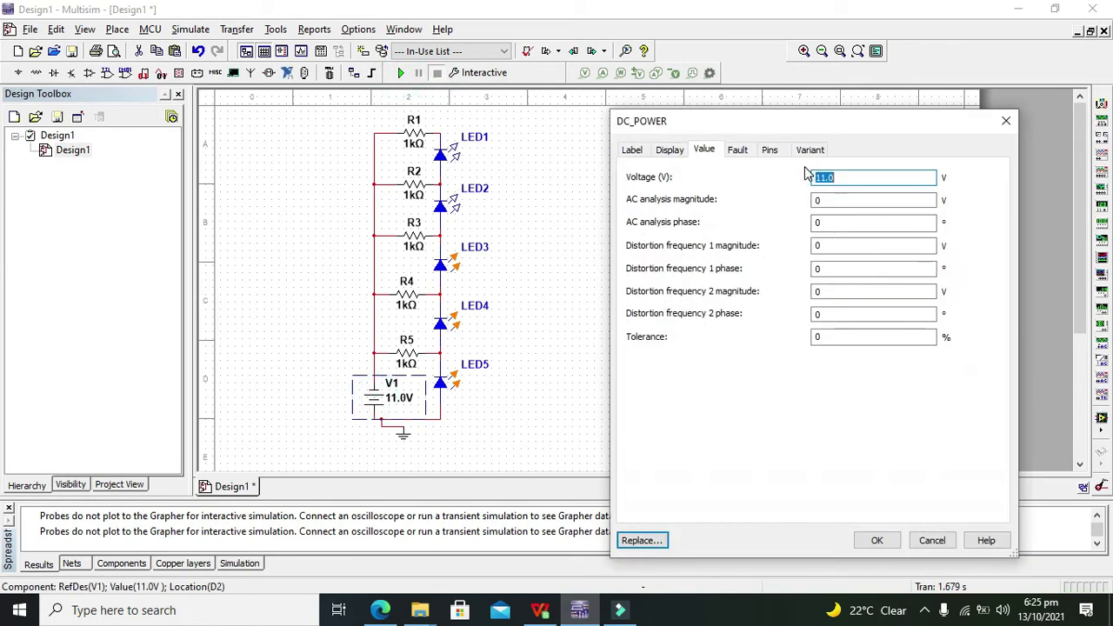
{"action": "left_click", "coordinate": [844, 178]}
{"action": "type", "text": "."}
{"action": "type", "text": ".7"}
{"action": "key", "text": "Return"}
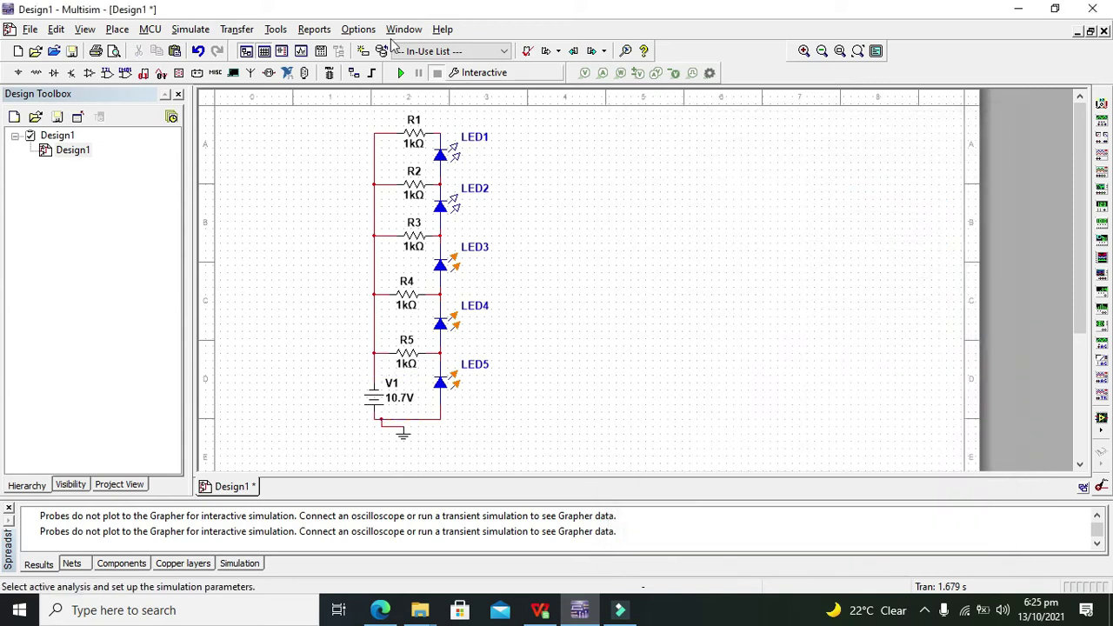
{"action": "left_click", "coordinate": [400, 72]}
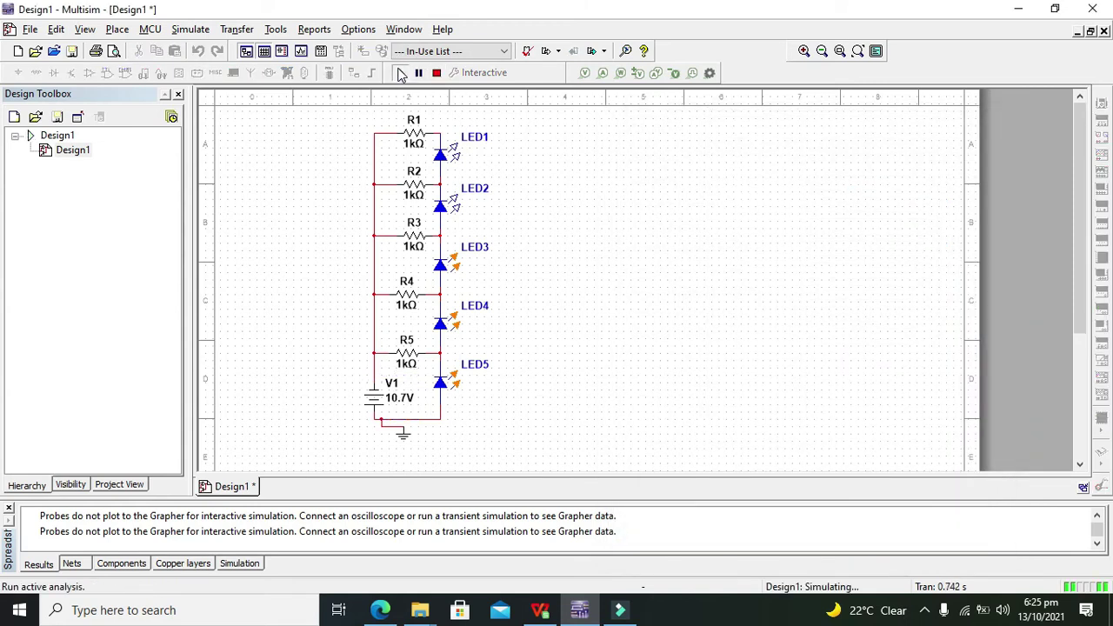
{"action": "left_click", "coordinate": [437, 72]}
Step: Lower V1 to 10.5V and re-simulate
{"action": "left_click", "coordinate": [373, 398]}
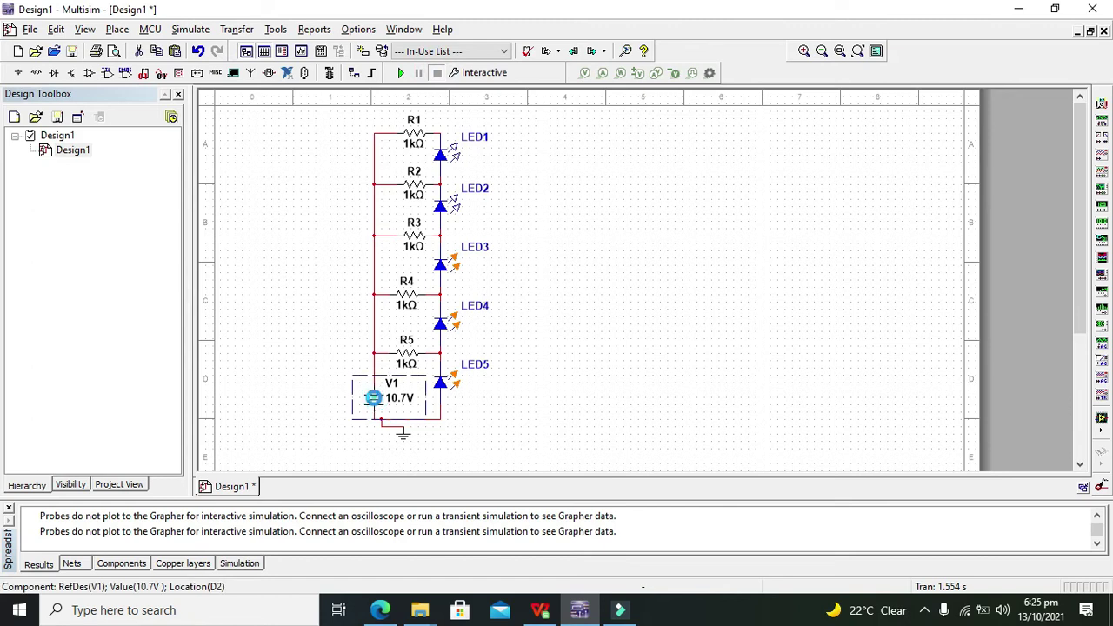
{"action": "double_click", "coordinate": [373, 397]}
{"action": "left_click", "coordinate": [849, 173]}
{"action": "key", "text": "BackSpace"}
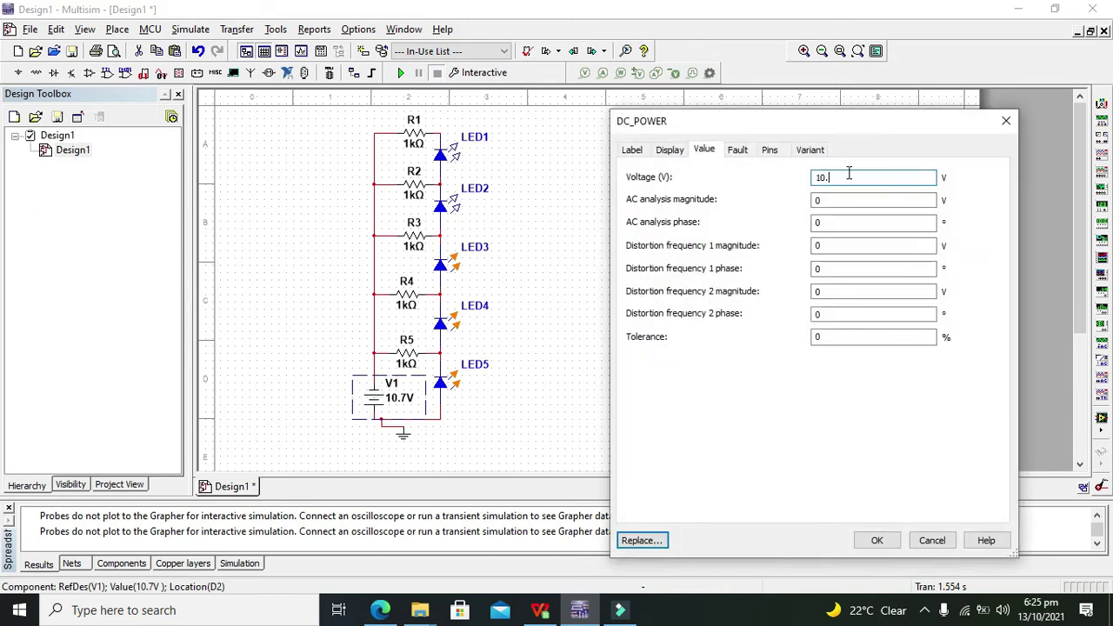
{"action": "type", "text": "5"}
{"action": "key", "text": "Return"}
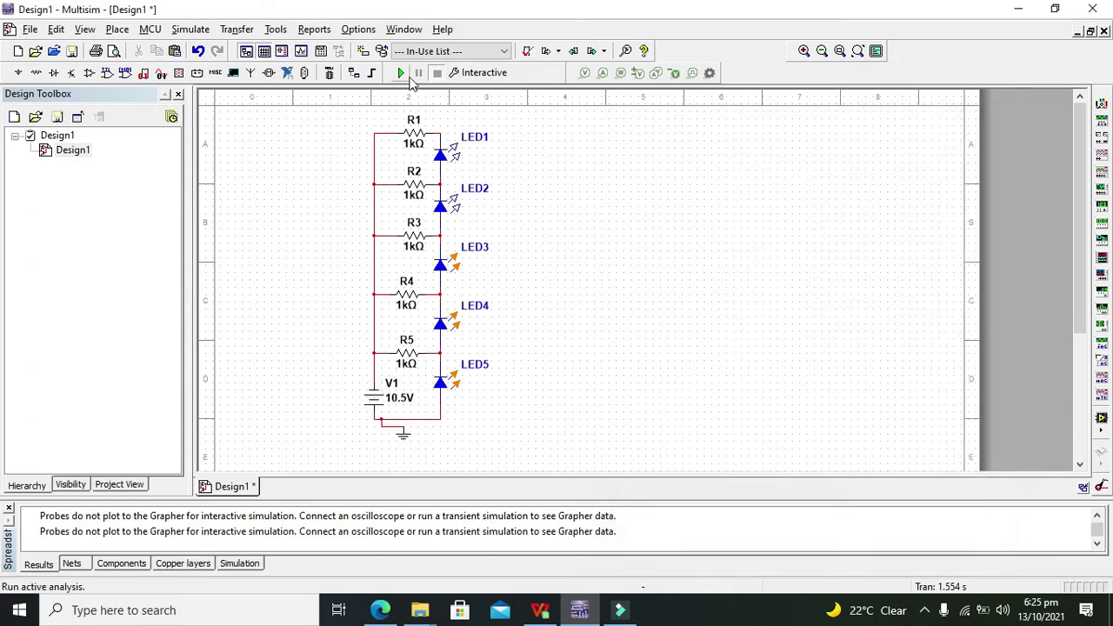
{"action": "left_click", "coordinate": [402, 74]}
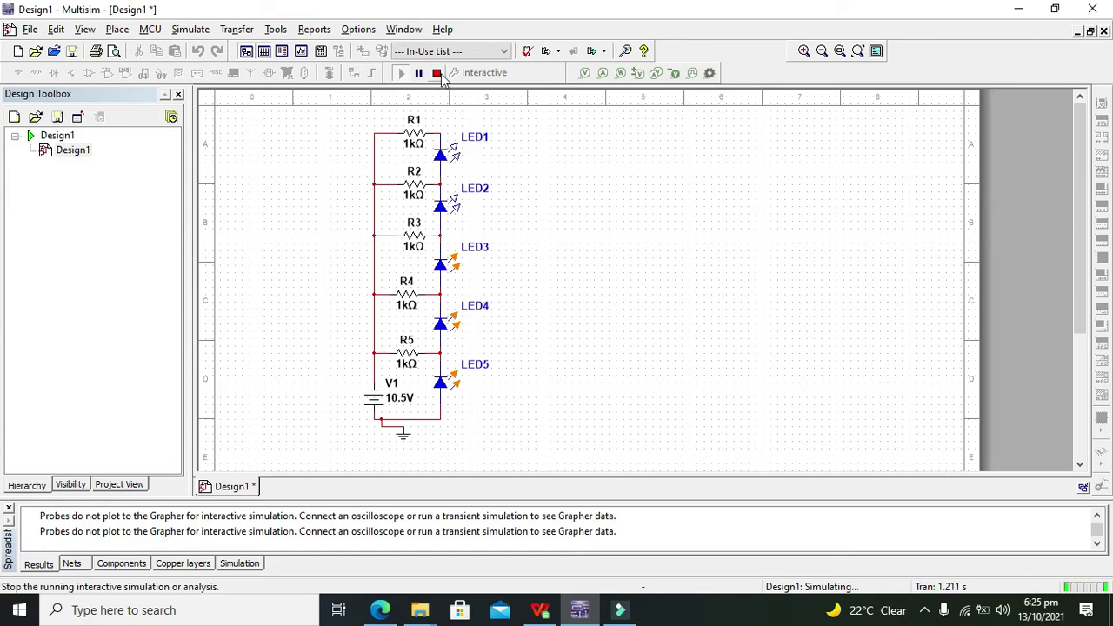
{"action": "left_click", "coordinate": [437, 73]}
Step: Set V1 to 10.0V and re-simulate
{"action": "double_click", "coordinate": [383, 412]}
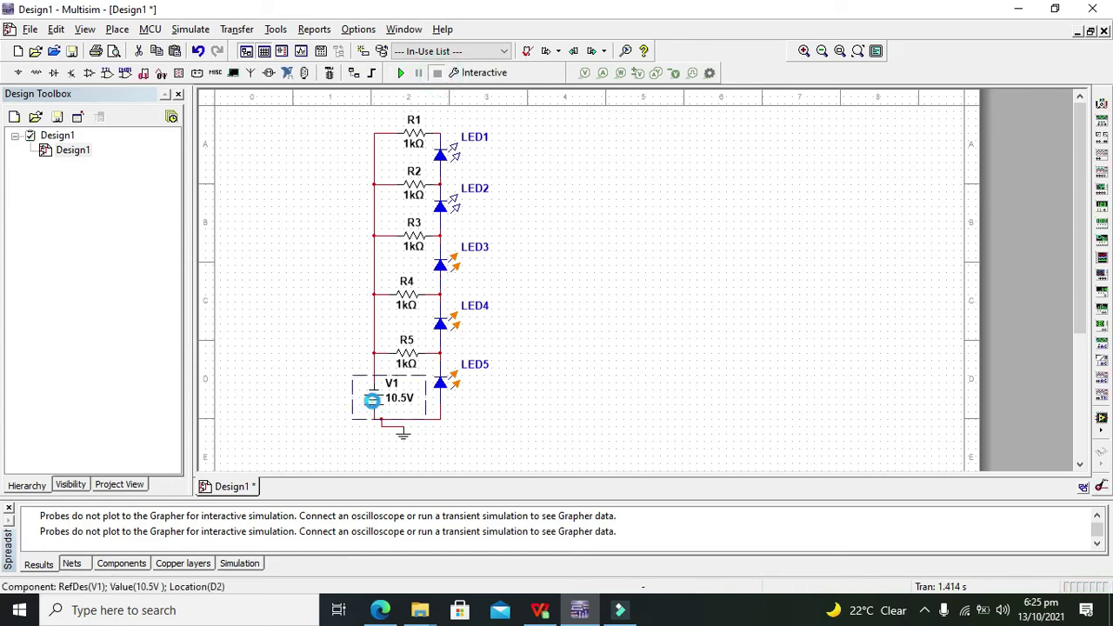
{"action": "left_click", "coordinate": [856, 176]}
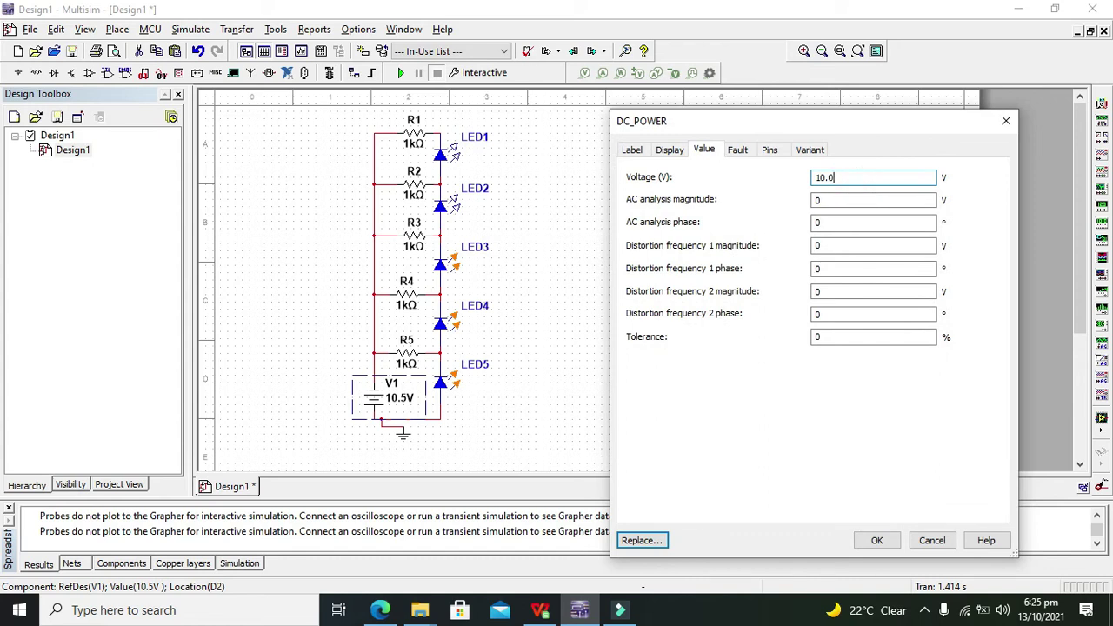
{"action": "key", "text": "Return"}
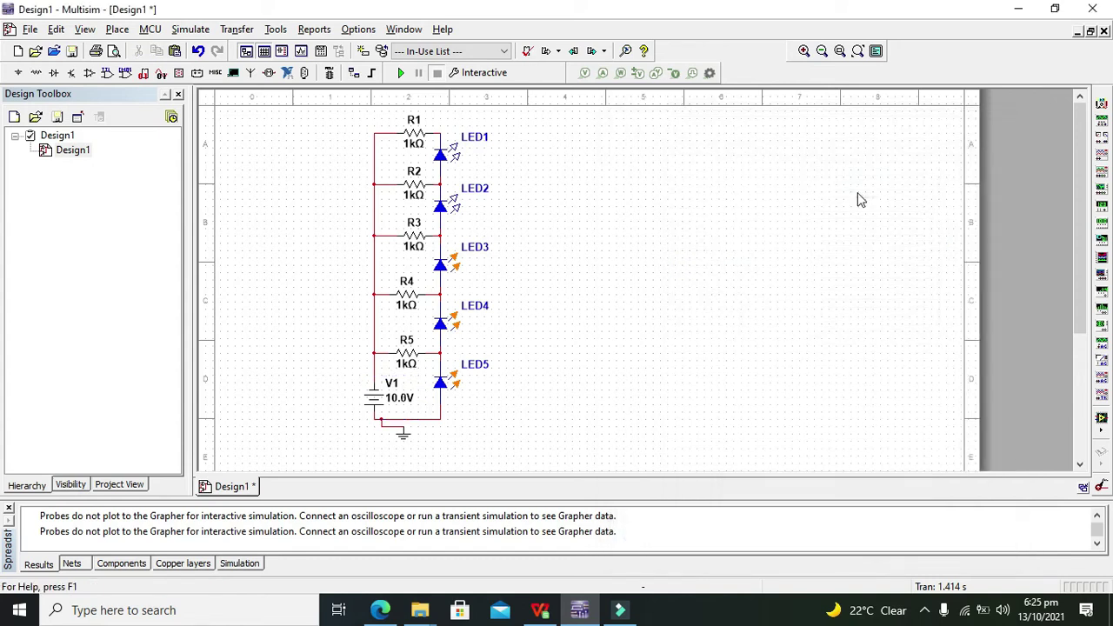
{"action": "left_click", "coordinate": [401, 75]}
{"action": "left_click", "coordinate": [435, 76]}
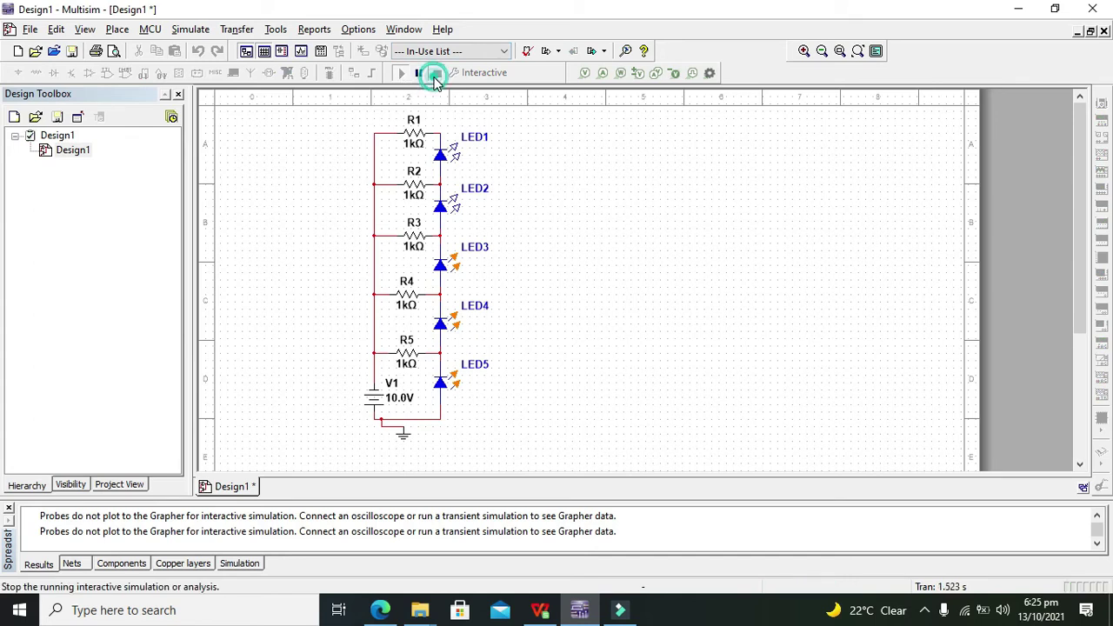
Step: Select V1's current voltage value in its properties for replacement
{"action": "double_click", "coordinate": [372, 393]}
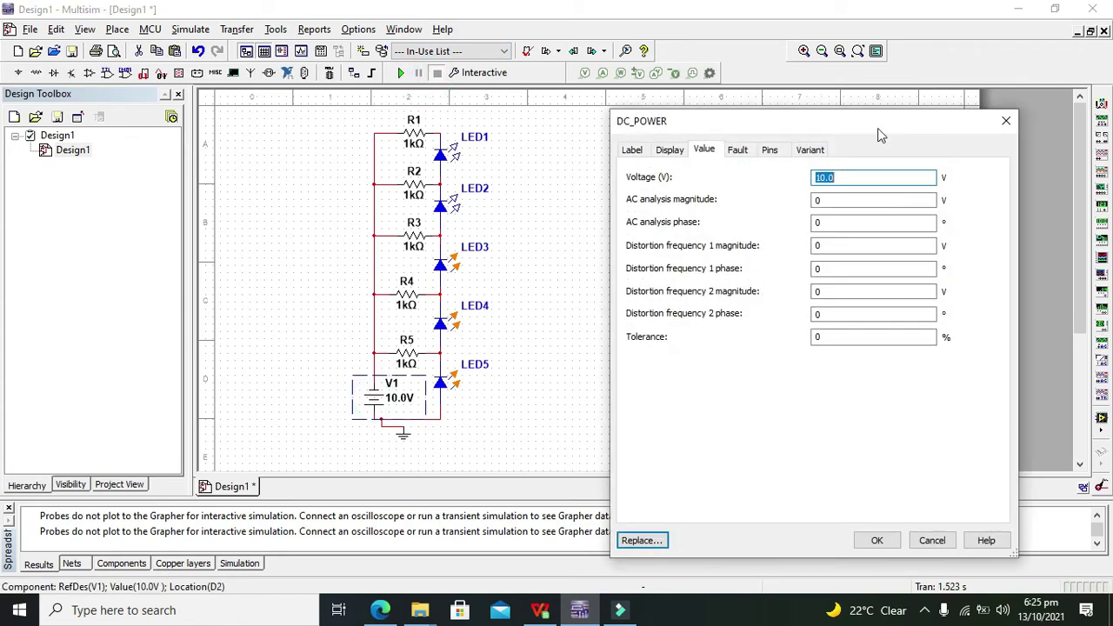
{"action": "left_click", "coordinate": [840, 179]}
{"action": "double_click", "coordinate": [840, 179]}
Step: Apply 9.5V to V1 and run the simulation
{"action": "type", "text": "9.5"}
{"action": "key", "text": "Return"}
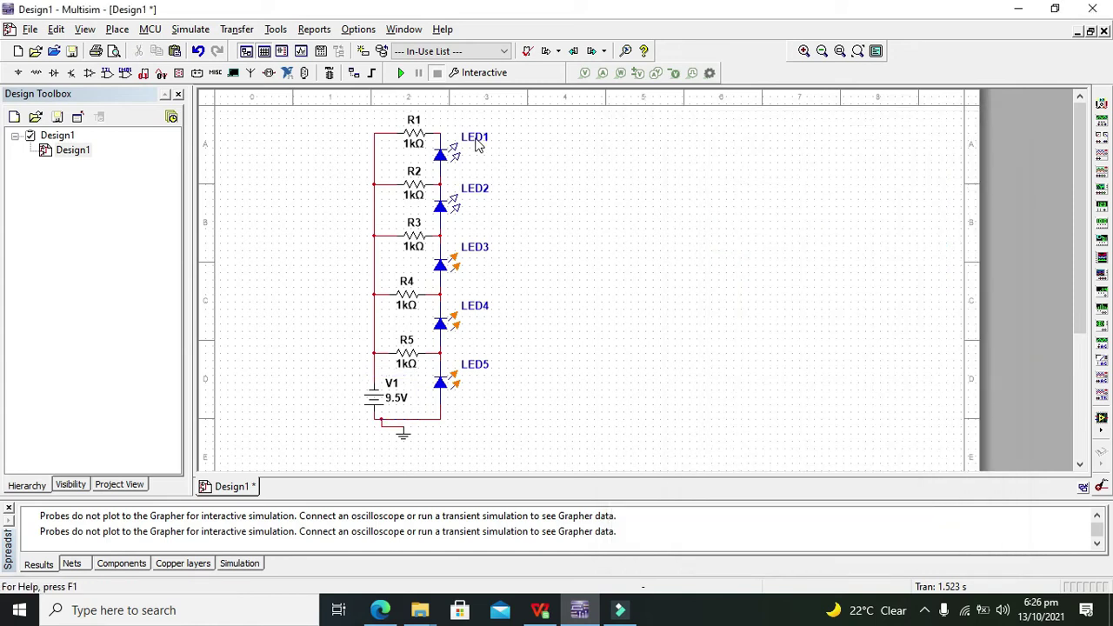
{"action": "left_click", "coordinate": [400, 73]}
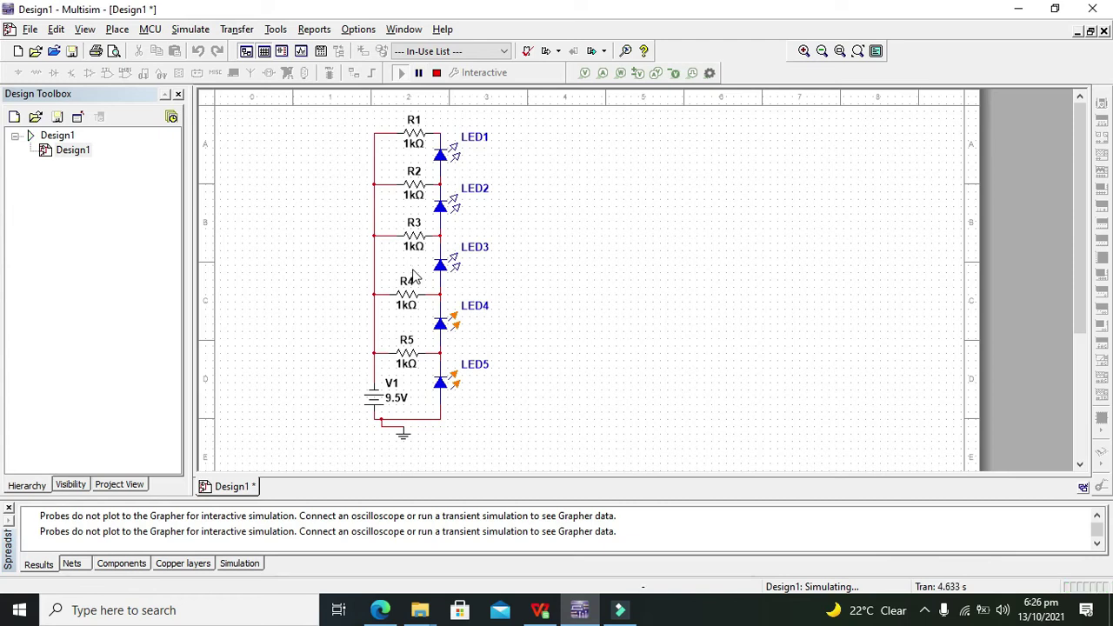
Step: Change V1 to 8V and restart the simulation, lighting only LED4 and LED5
{"action": "double_click", "coordinate": [374, 398]}
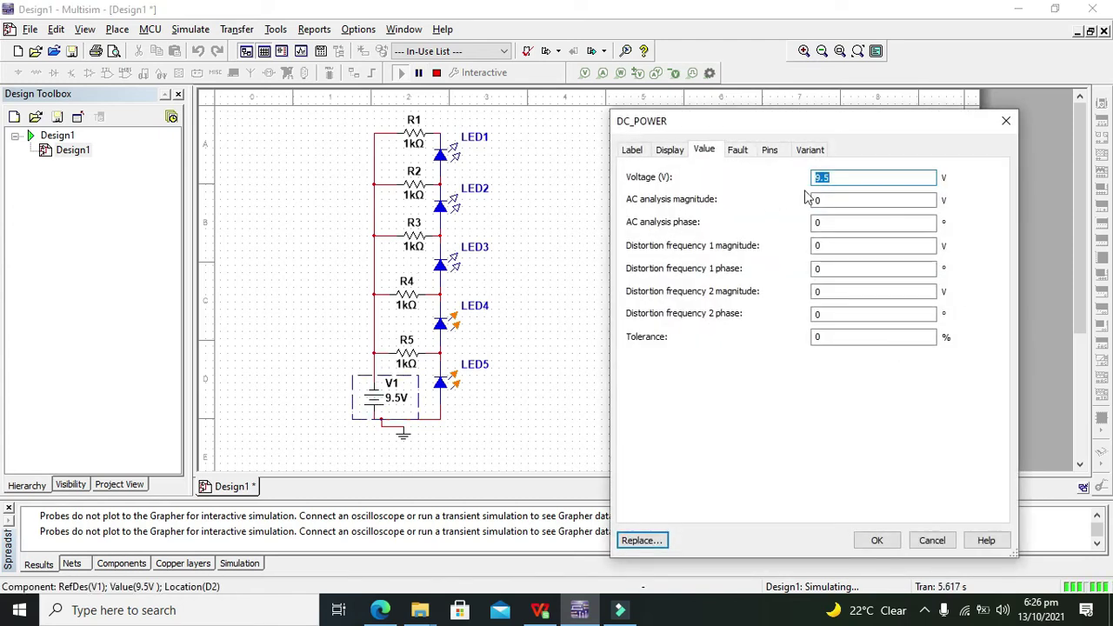
{"action": "left_click", "coordinate": [838, 179]}
{"action": "type", "text": "5"}
{"action": "key", "text": "Return"}
{"action": "left_click", "coordinate": [774, 332]}
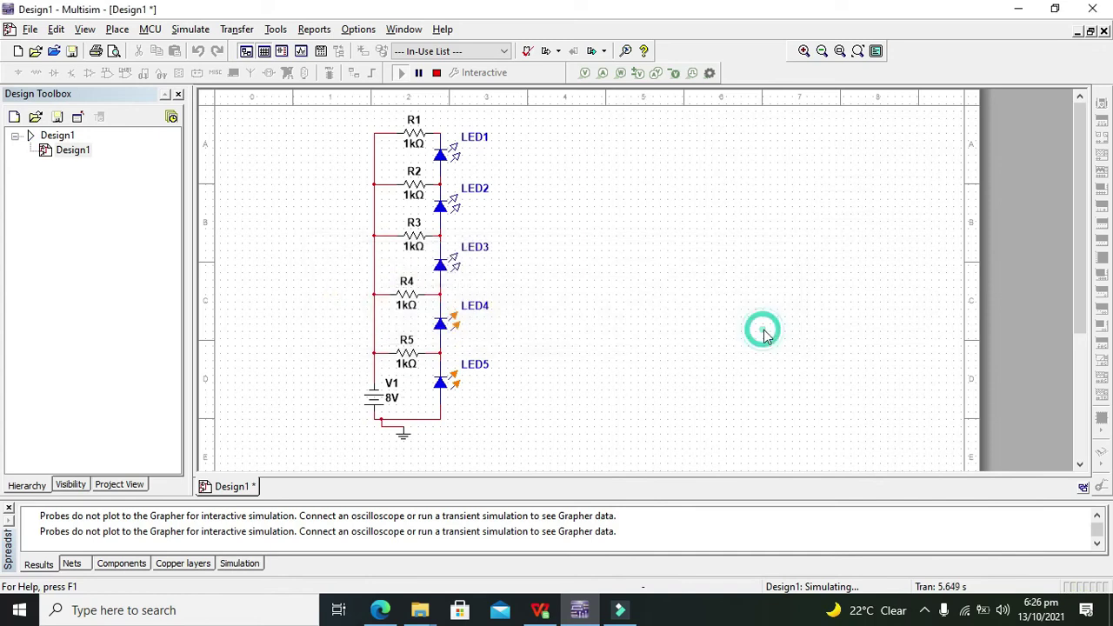
{"action": "left_click", "coordinate": [437, 72]}
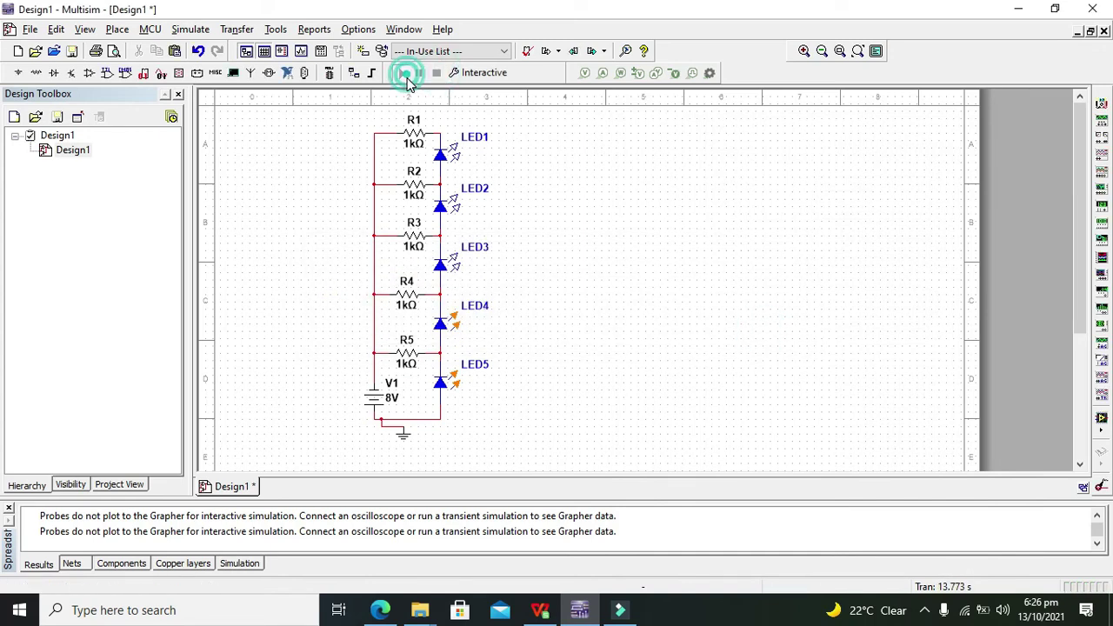
{"action": "left_click", "coordinate": [401, 73]}
{"action": "left_click", "coordinate": [436, 72]}
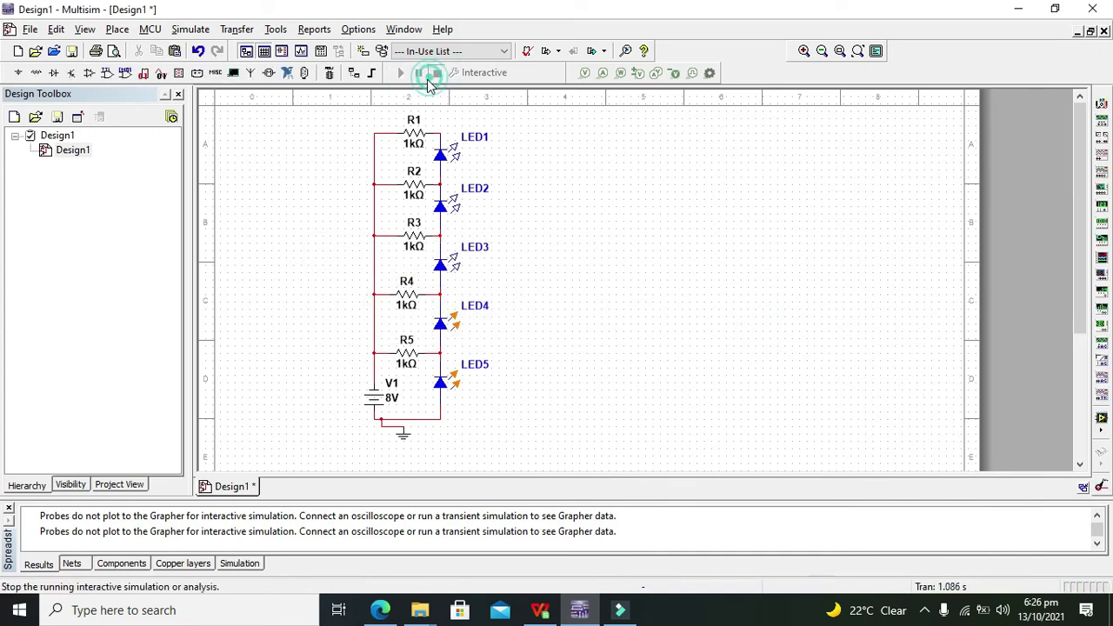
Step: Set V1 to 7V and run the simulation so only LED5 lights
{"action": "left_click", "coordinate": [378, 403]}
{"action": "double_click", "coordinate": [378, 403]}
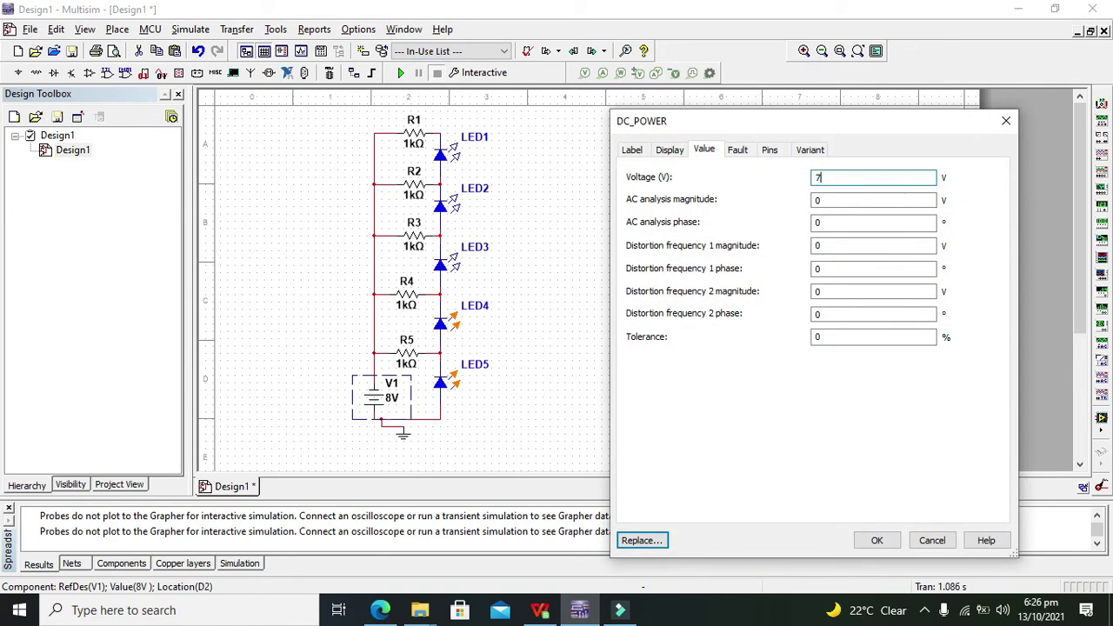
{"action": "key", "text": "Return"}
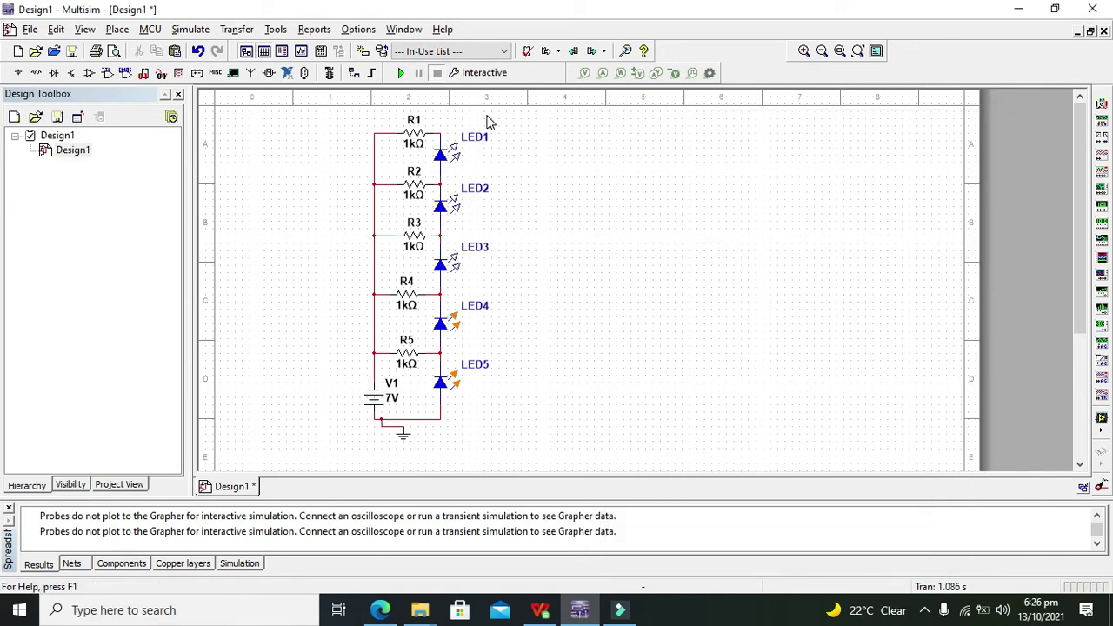
{"action": "left_click", "coordinate": [401, 72]}
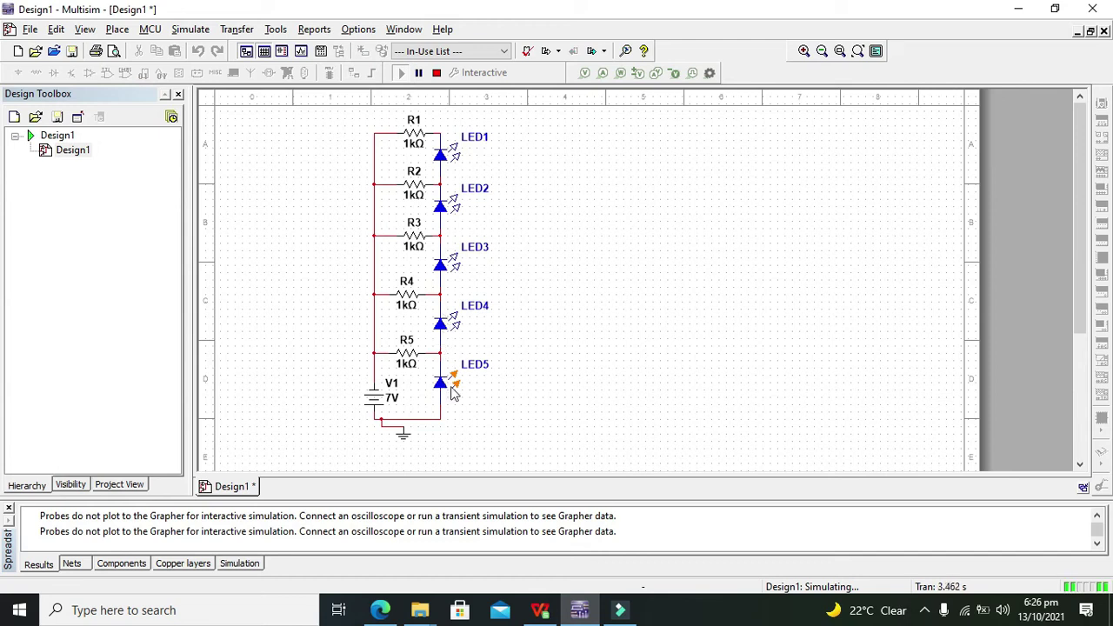
Step: Change V1 to 6V and restart the simulation
{"action": "double_click", "coordinate": [374, 394]}
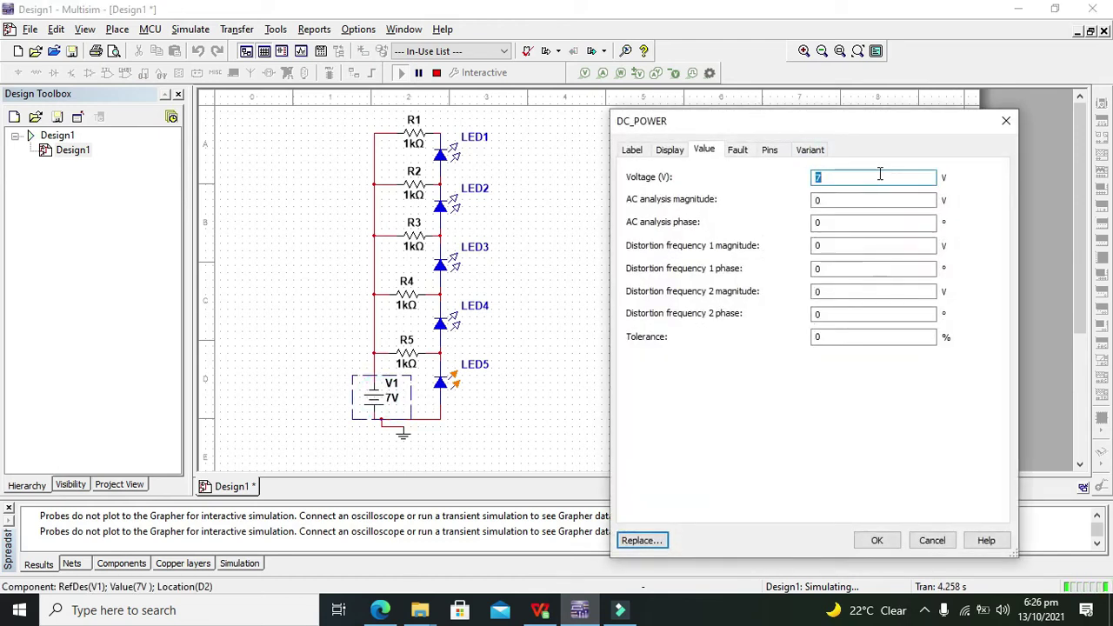
{"action": "type", "text": "6"}
{"action": "key", "text": "Return"}
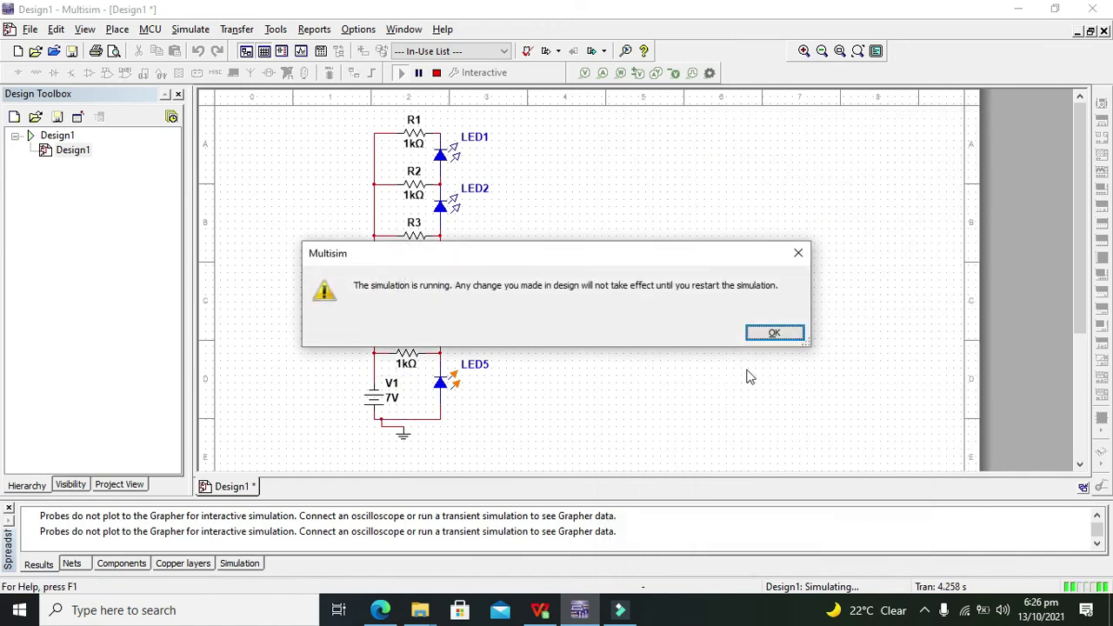
{"action": "key", "text": "Return"}
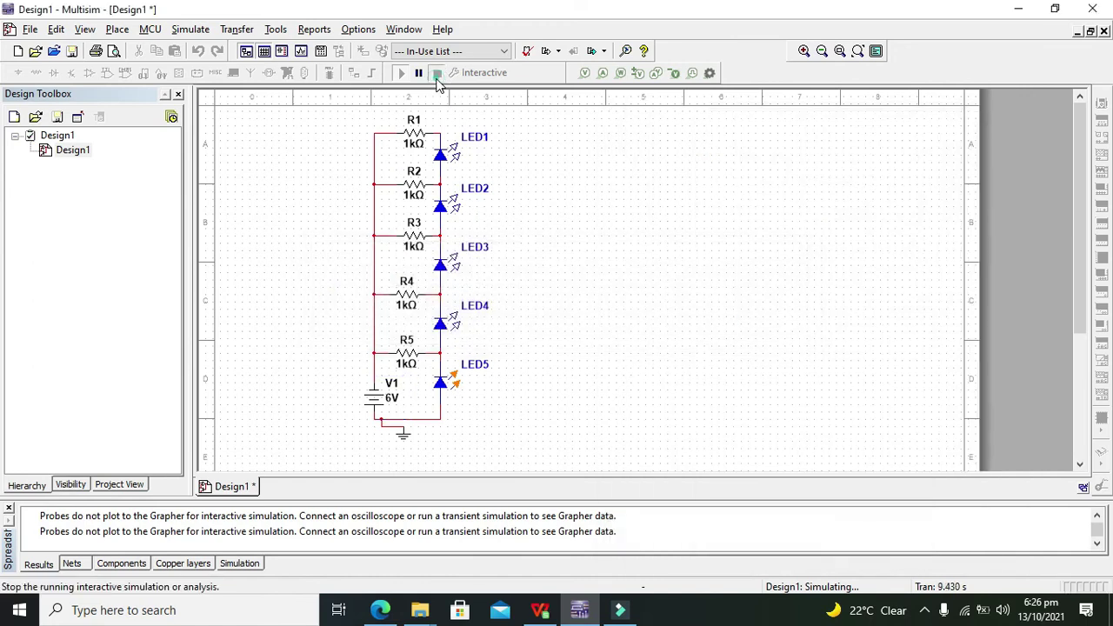
{"action": "left_click", "coordinate": [436, 73]}
{"action": "left_click", "coordinate": [400, 73]}
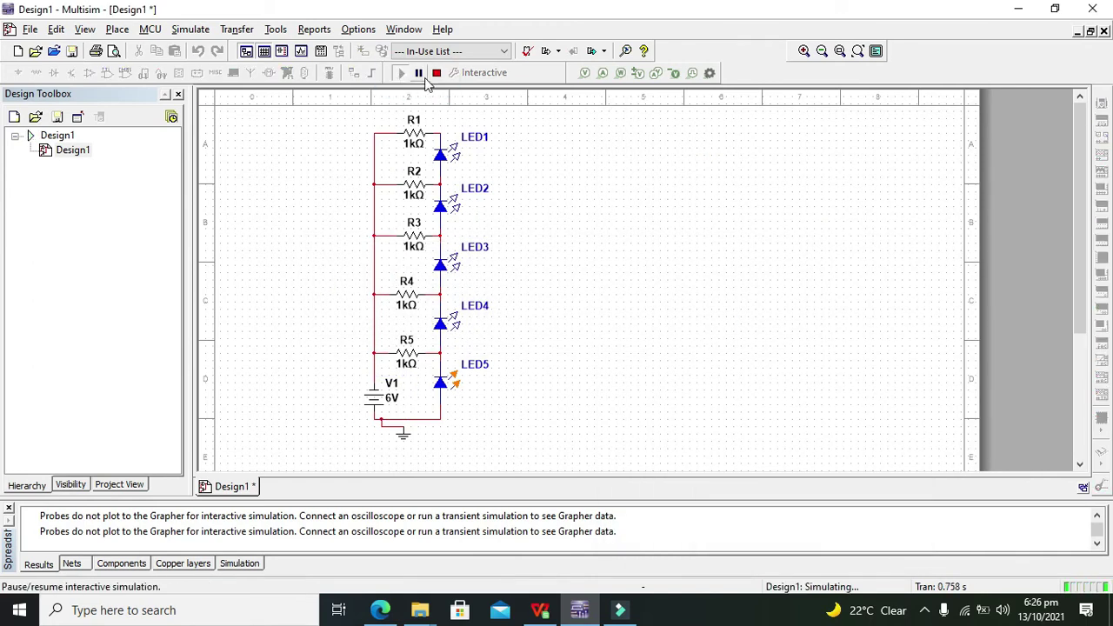
{"action": "left_click", "coordinate": [436, 73]}
Step: Set V1 to 4V and run the simulation
{"action": "double_click", "coordinate": [374, 393]}
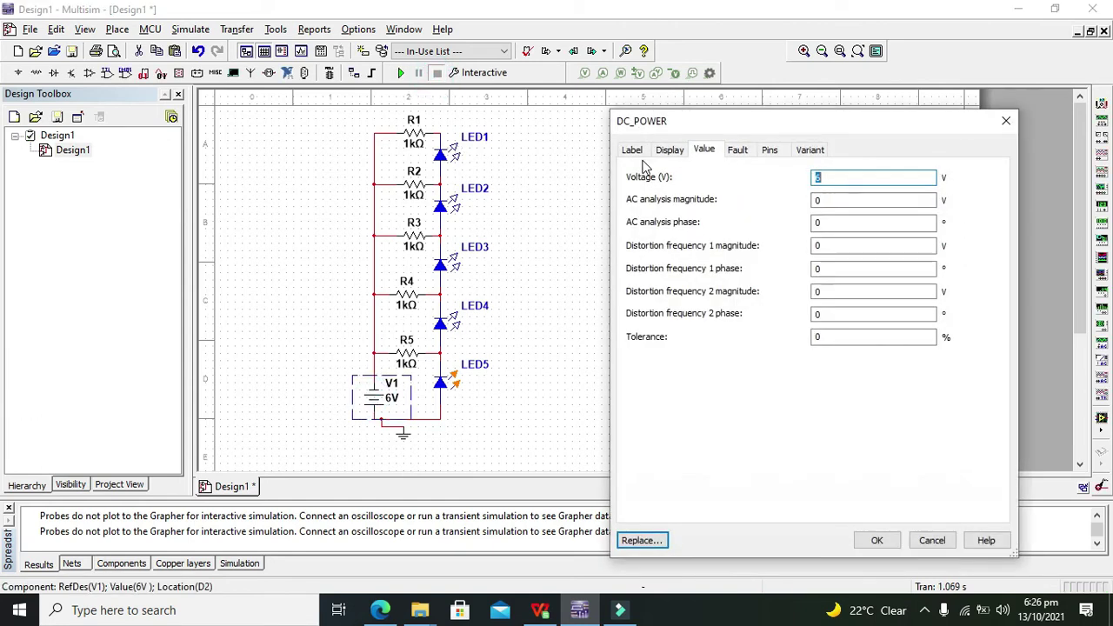
{"action": "type", "text": "4"}
{"action": "key", "text": "Return"}
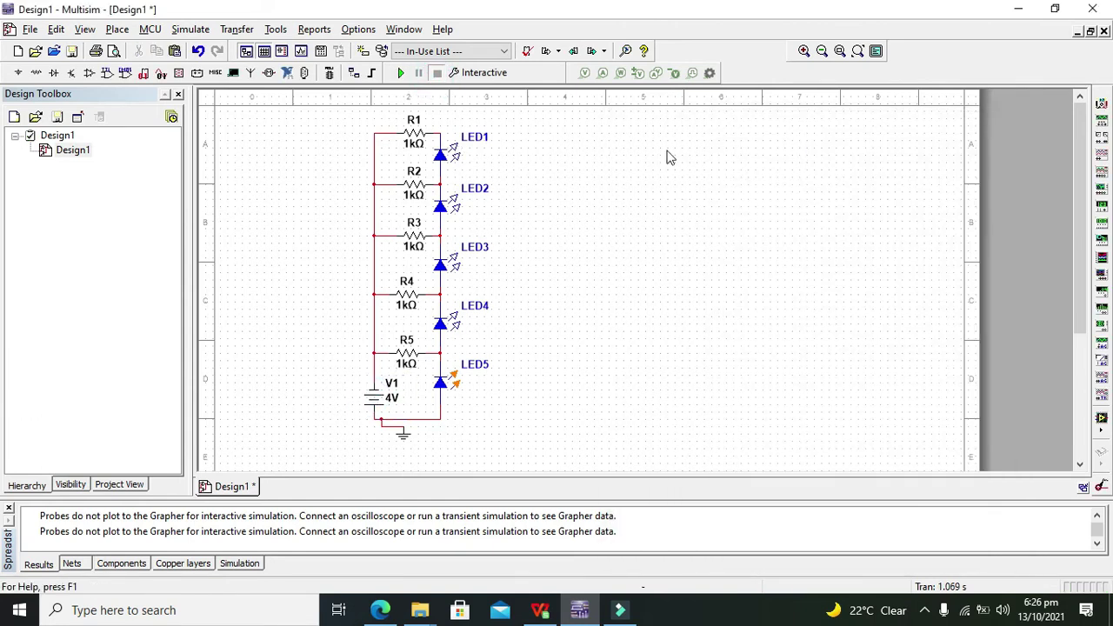
{"action": "left_click", "coordinate": [398, 73]}
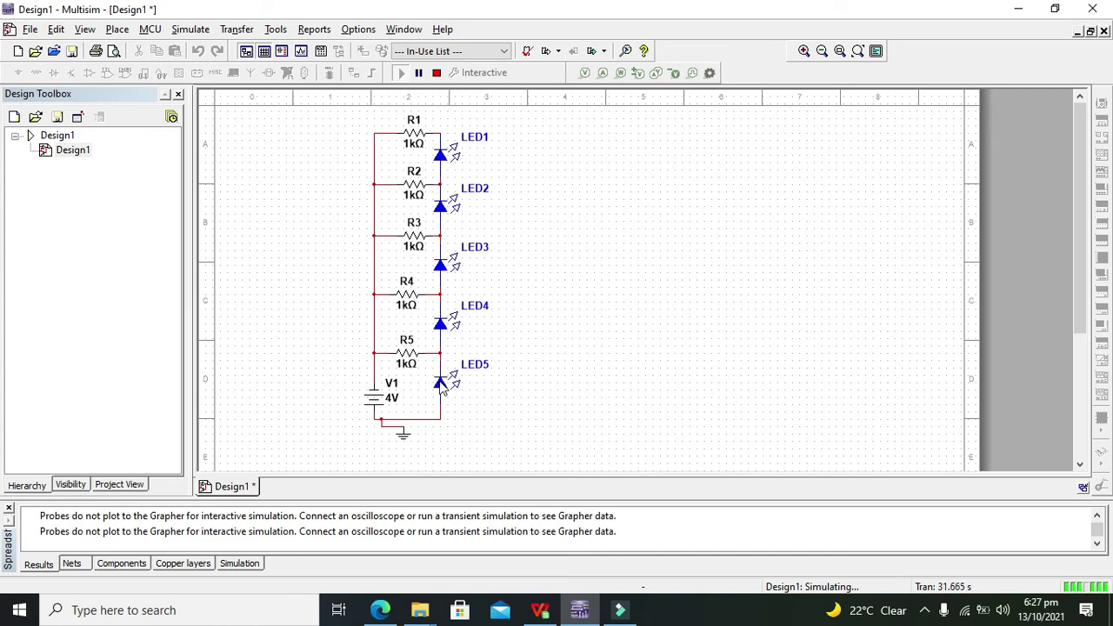
Step: Shift the 4V supply V1 up slightly so its terminals align with the connecting wires
{"action": "left_click", "coordinate": [380, 402]}
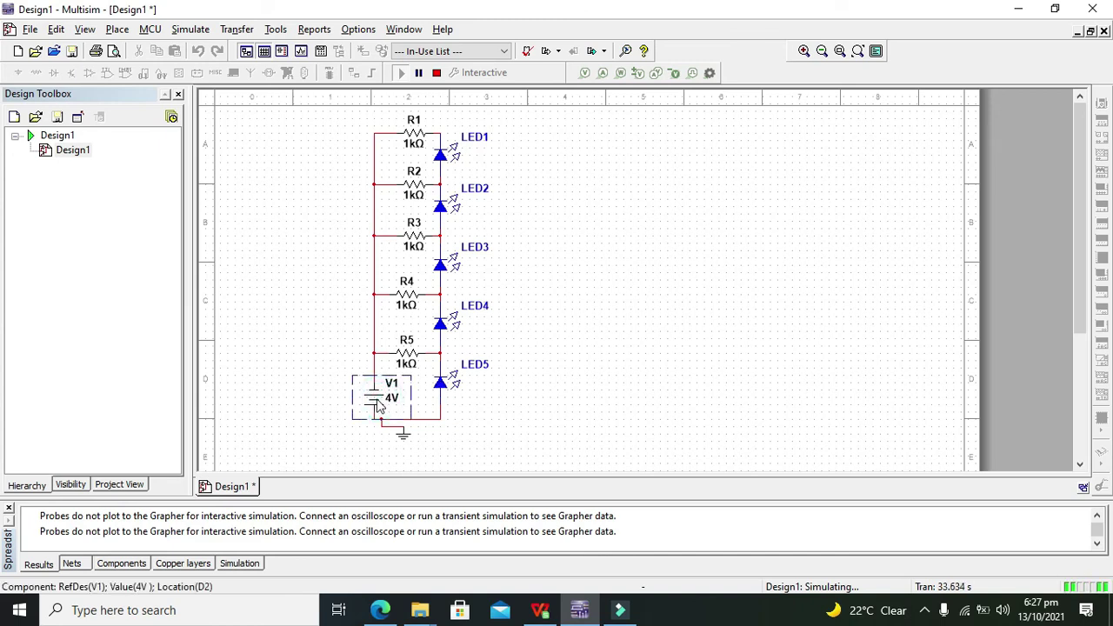
{"action": "left_click_drag", "start_coordinate": [376, 401], "coordinate": [376, 395]}
{"action": "left_click", "coordinate": [529, 390]}
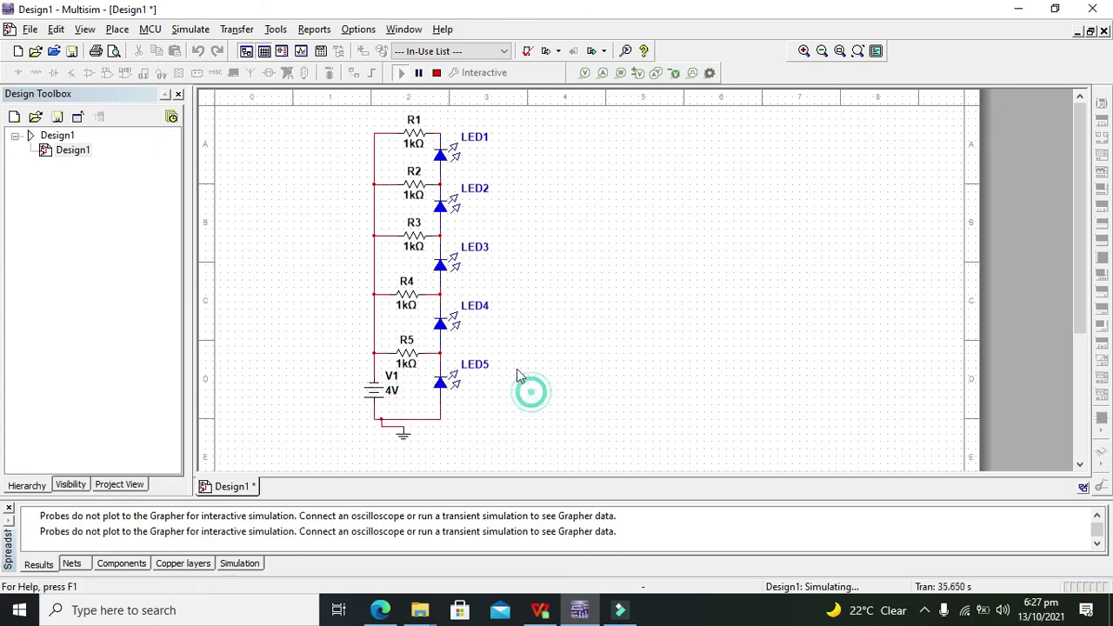